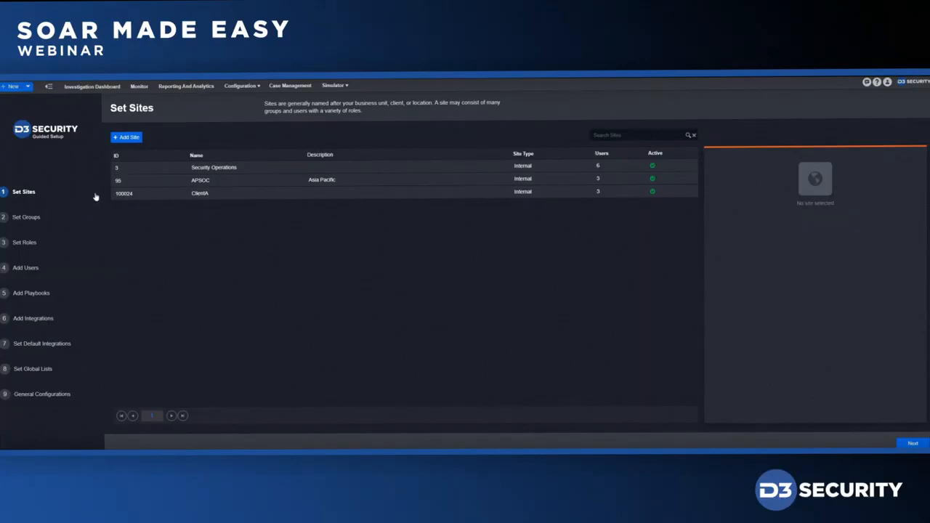
Review the Security Operations site's details and assigned users, and view the list of groups.
click(228, 170)
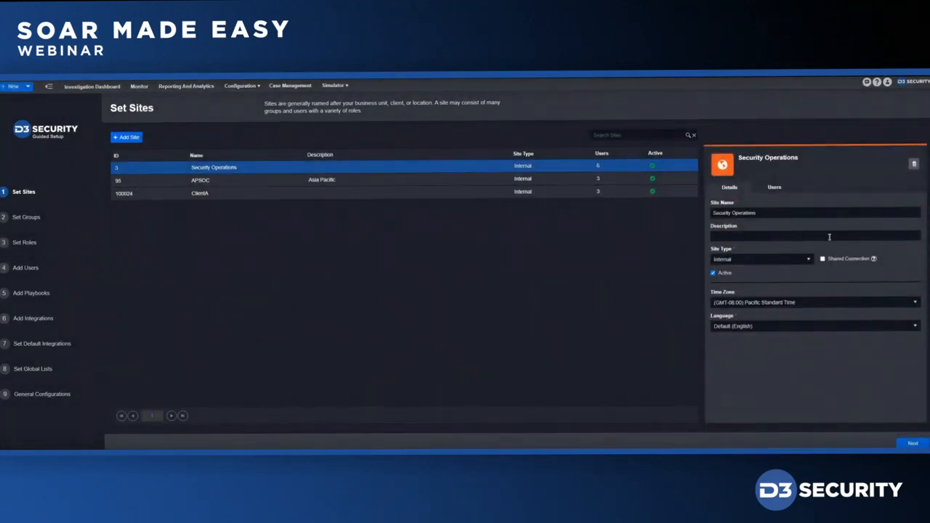
click(774, 189)
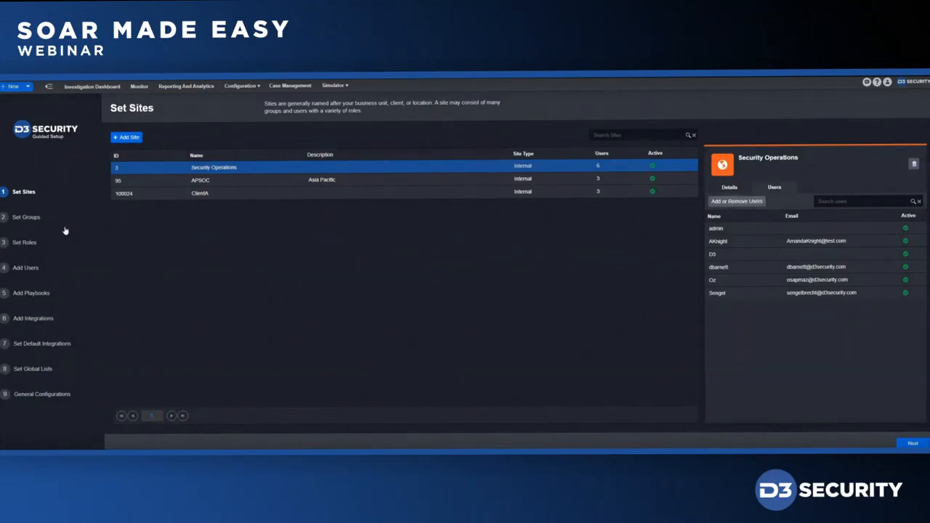
click(36, 220)
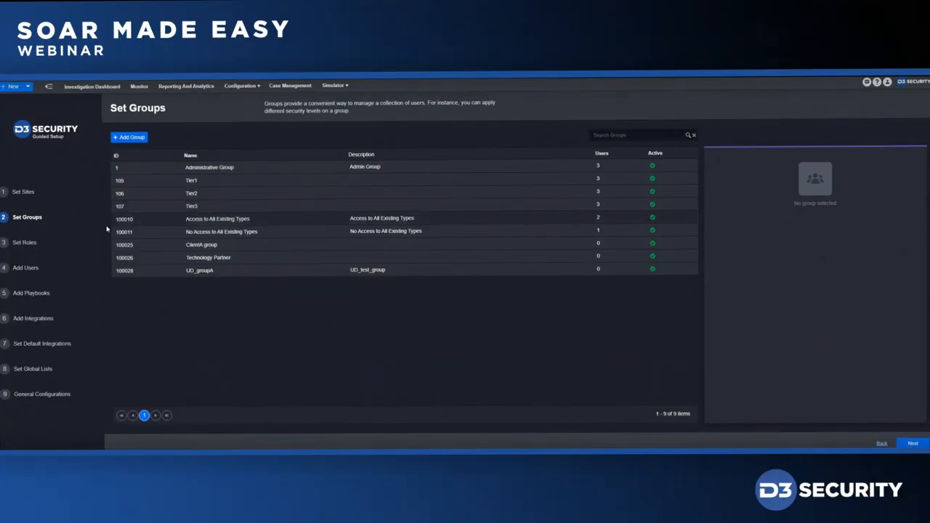
Examine the admin role's general, configuration and operational module permissions, including the individual Incident permissions.
click(27, 242)
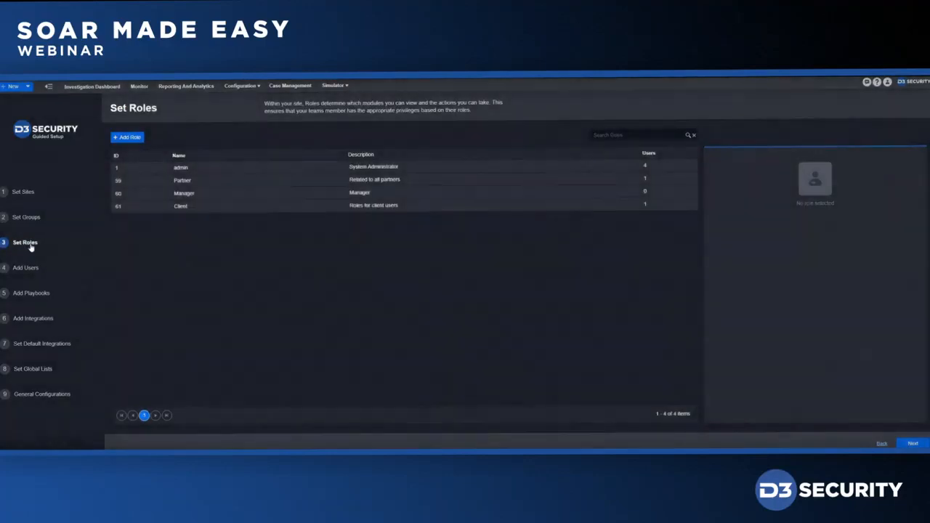
click(240, 169)
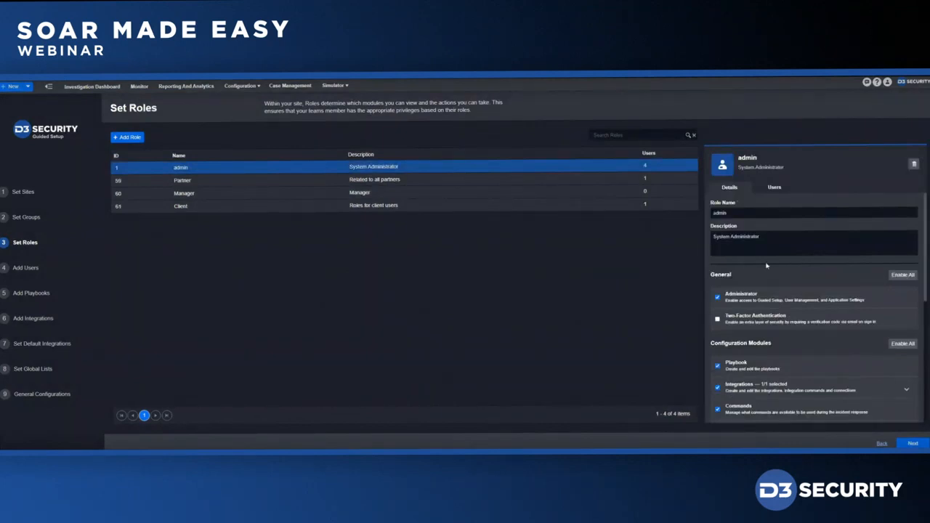
scroll(818, 273, down, 1)
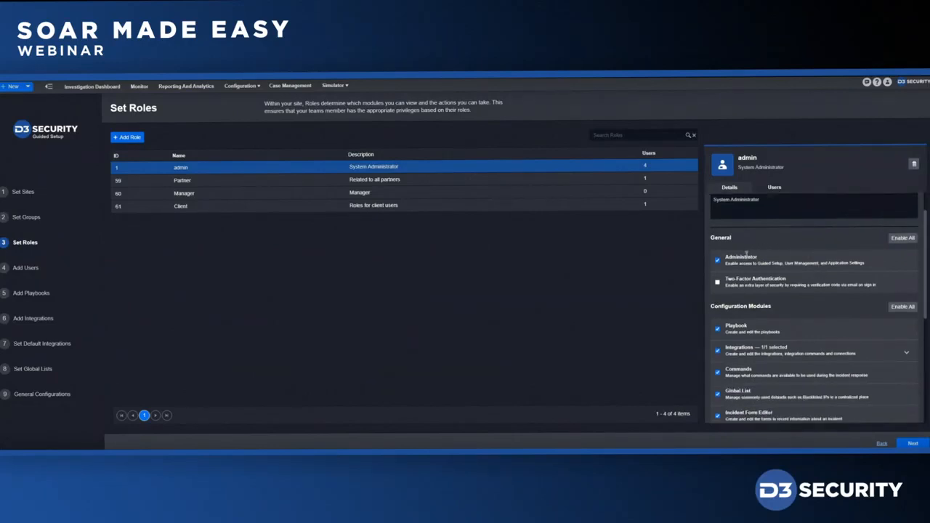
scroll(817, 282, down, 2)
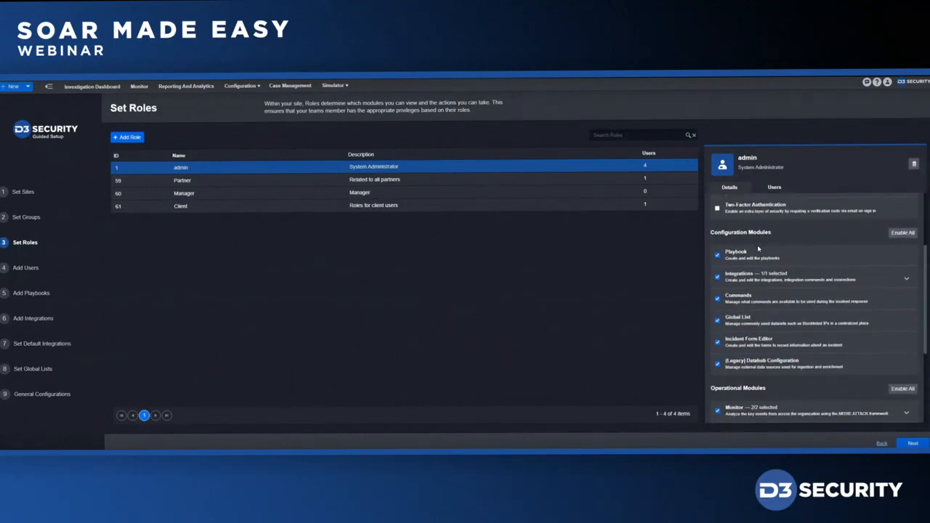
scroll(759, 251, down, 3)
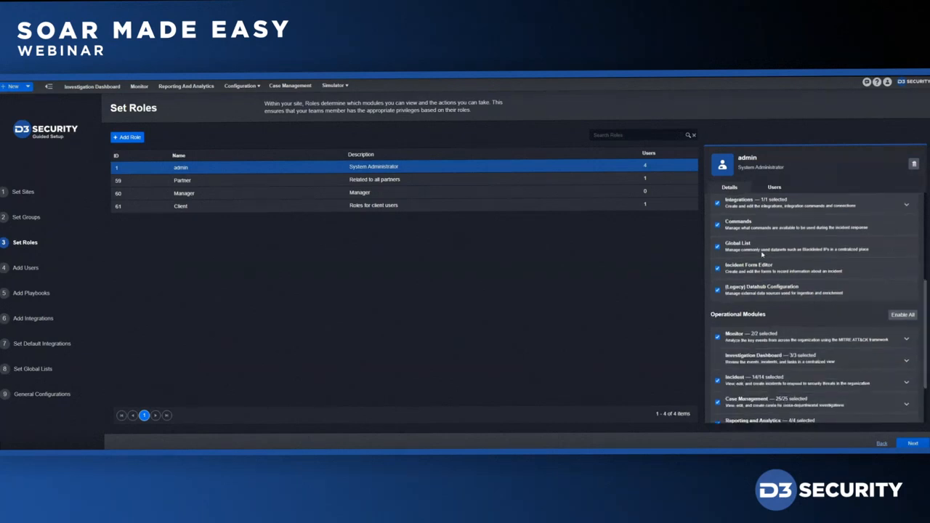
scroll(761, 254, down, 1)
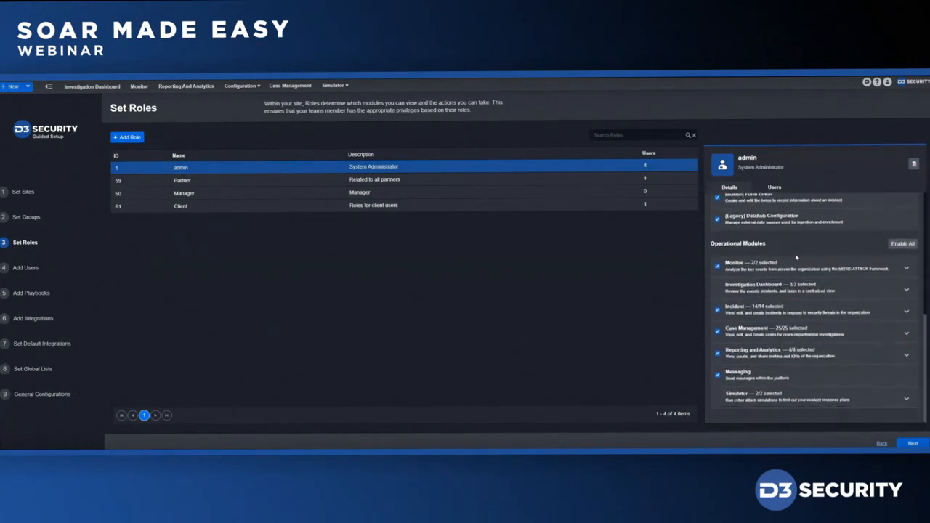
click(905, 312)
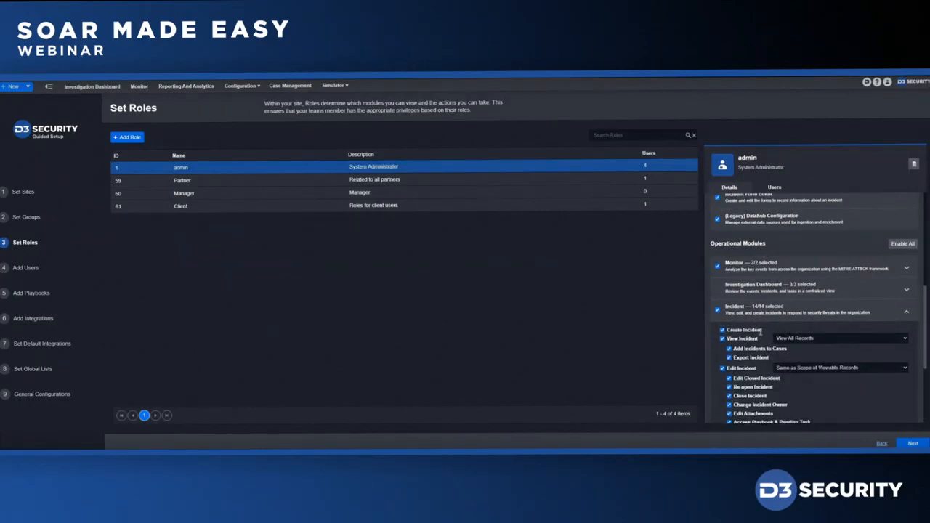
scroll(759, 330, down, 2)
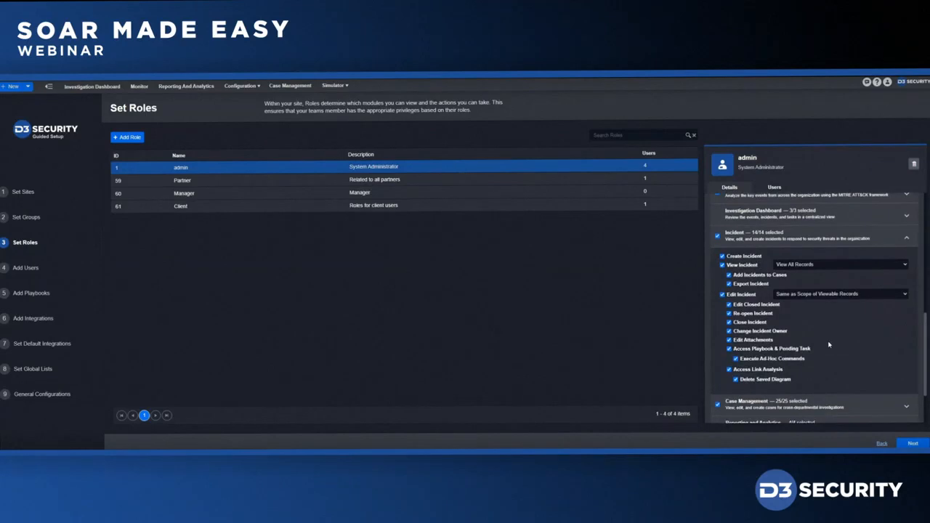
scroll(821, 346, down, 1)
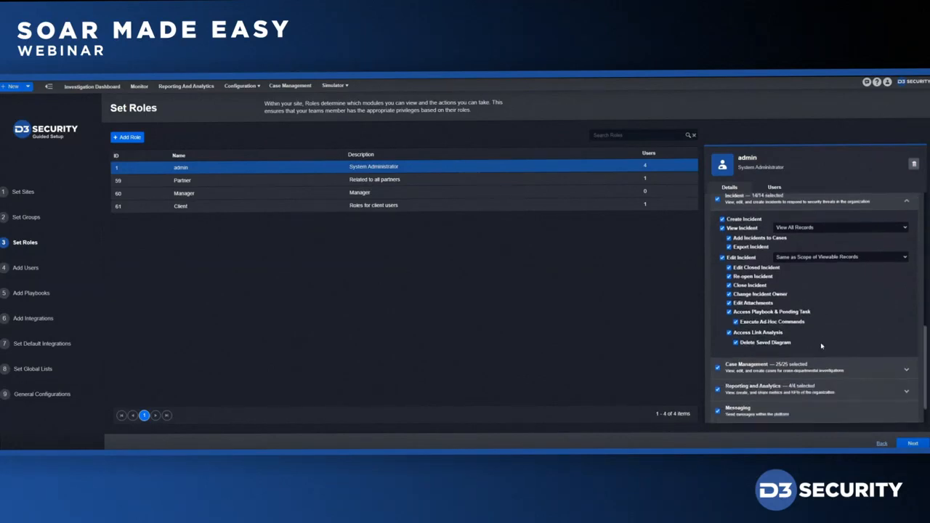
View the admin user's account details with its role, groups and sites.
click(24, 268)
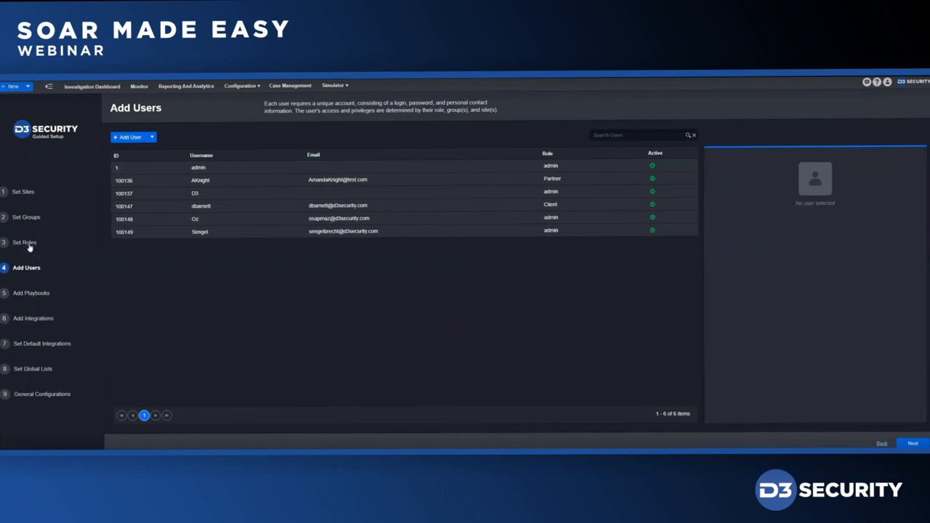
click(297, 168)
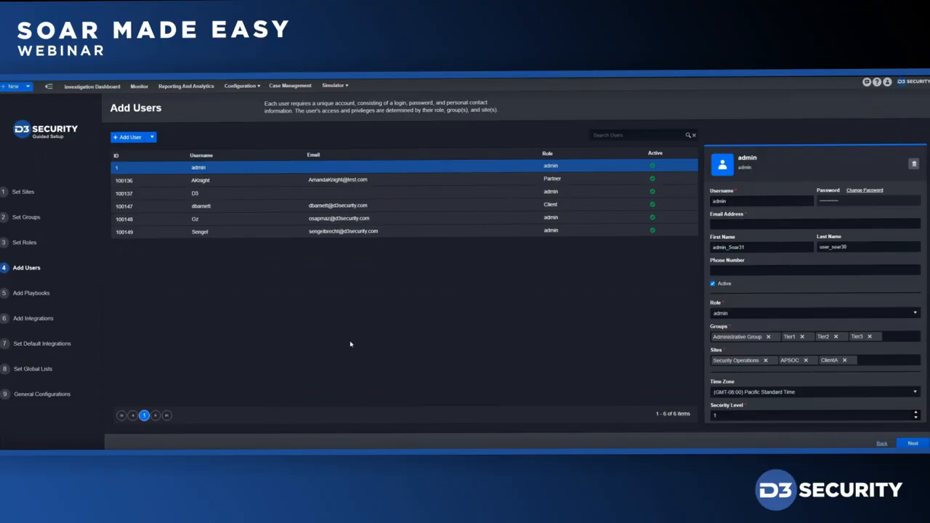
Add the Endpoint_Attacks_Diagnostics playbook to the Security Operations site.
click(30, 295)
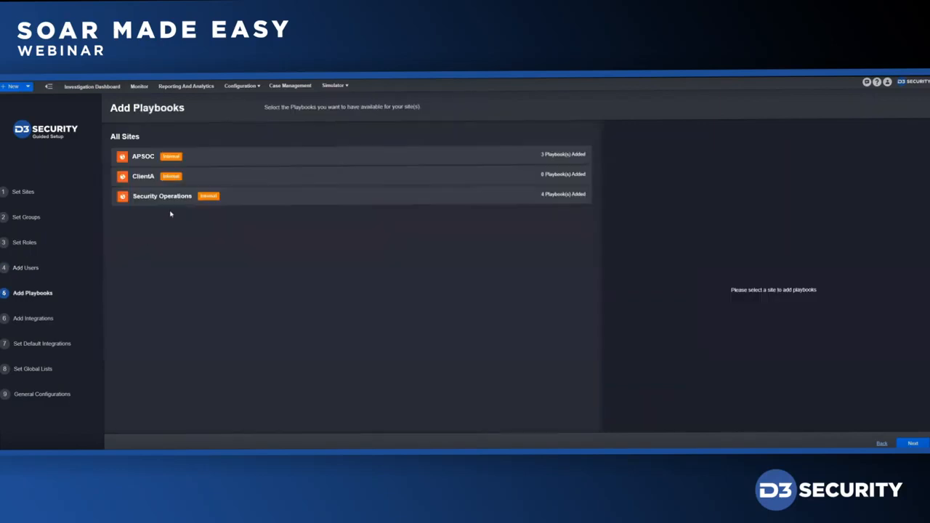
click(155, 203)
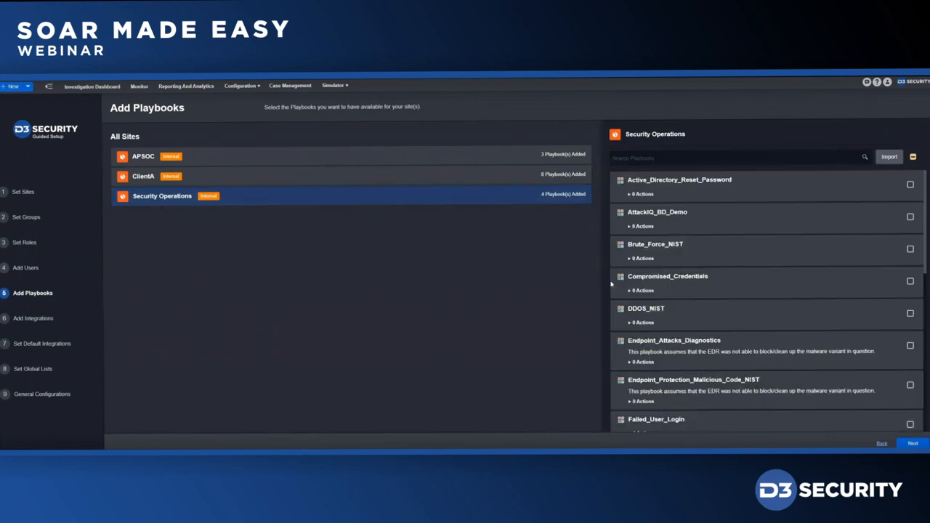
scroll(774, 274, down, 1)
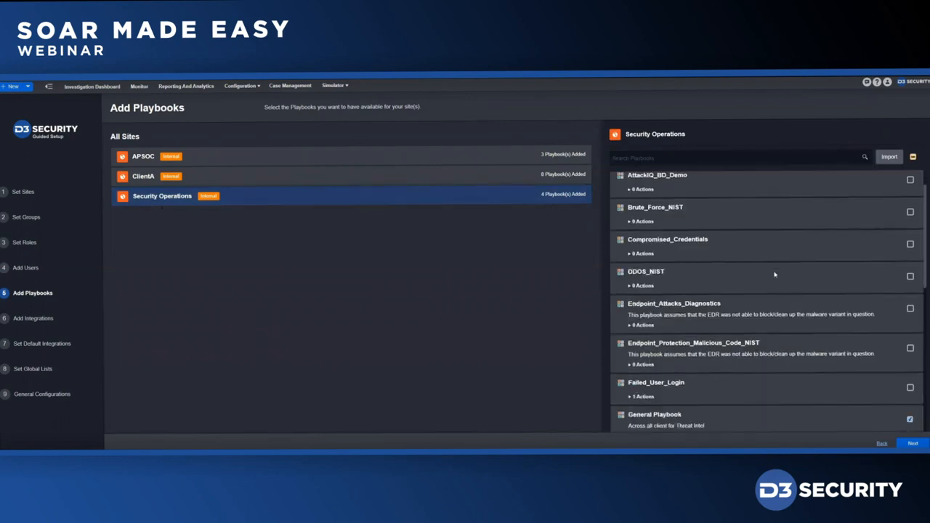
scroll(774, 274, down, 1)
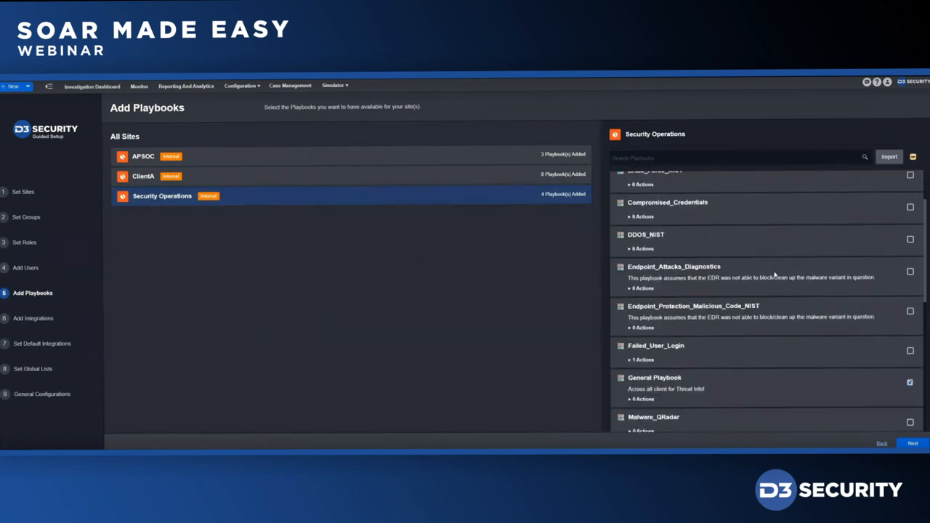
click(910, 272)
scroll(783, 315, down, 3)
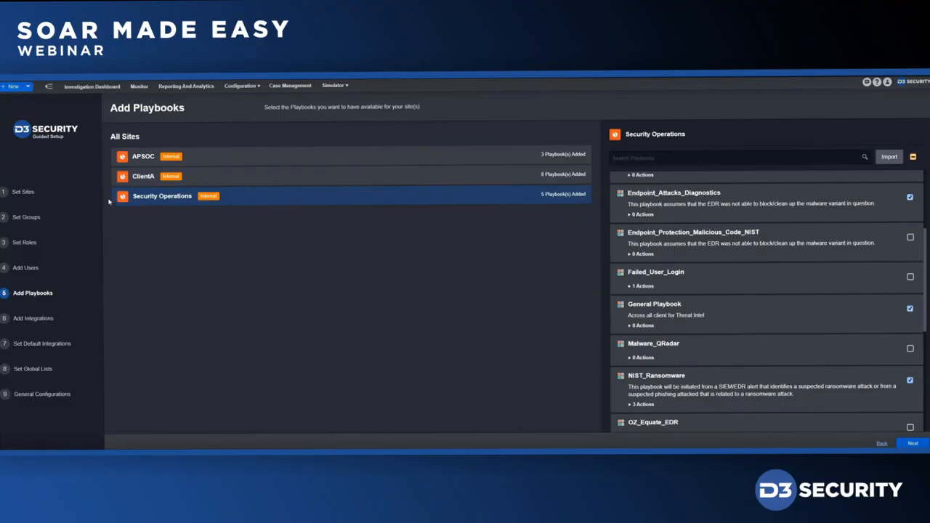
Browse the catalogue of all available integrations and view the actions offered by Azure Load Balancer.
click(27, 319)
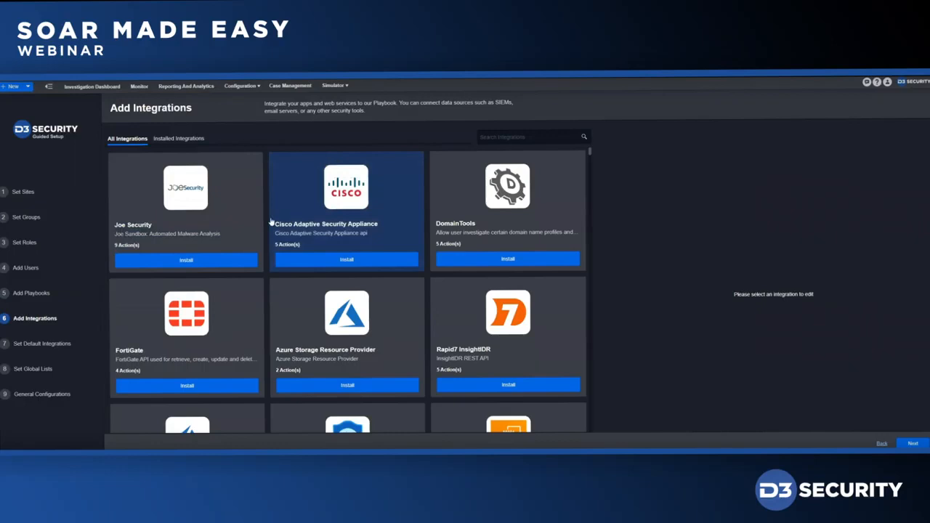
scroll(270, 221, down, 1)
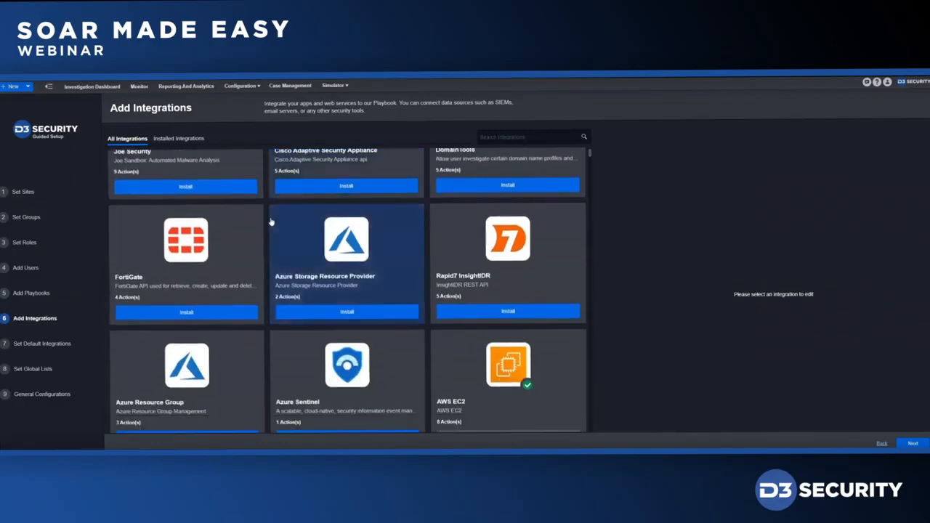
scroll(270, 223, down, 2)
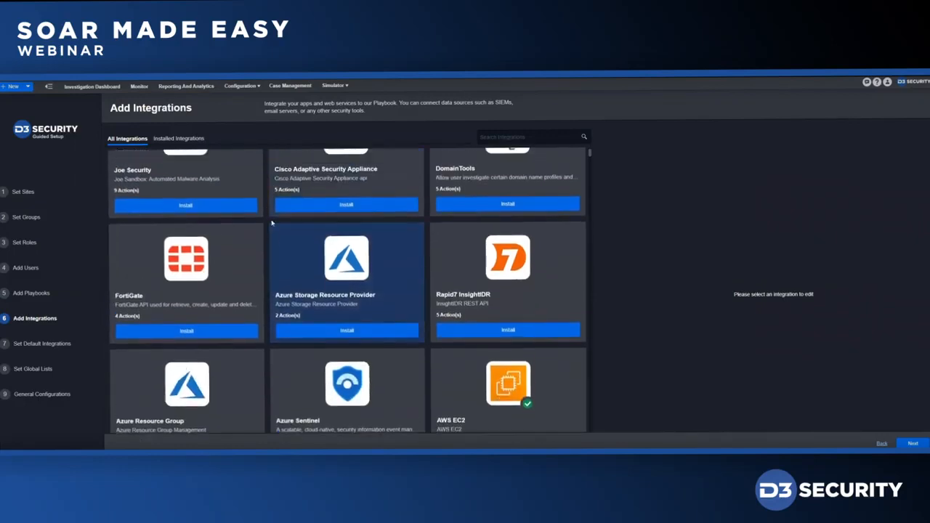
scroll(272, 226, down, 1)
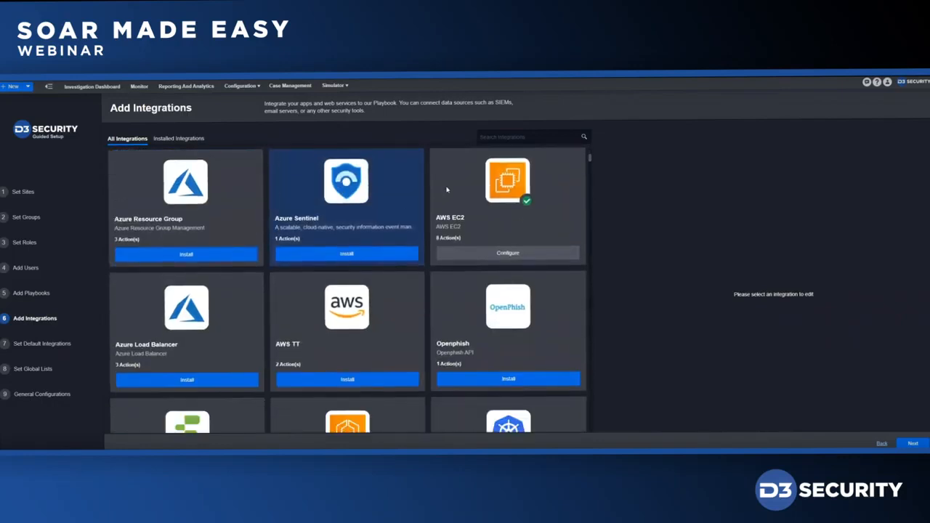
click(521, 138)
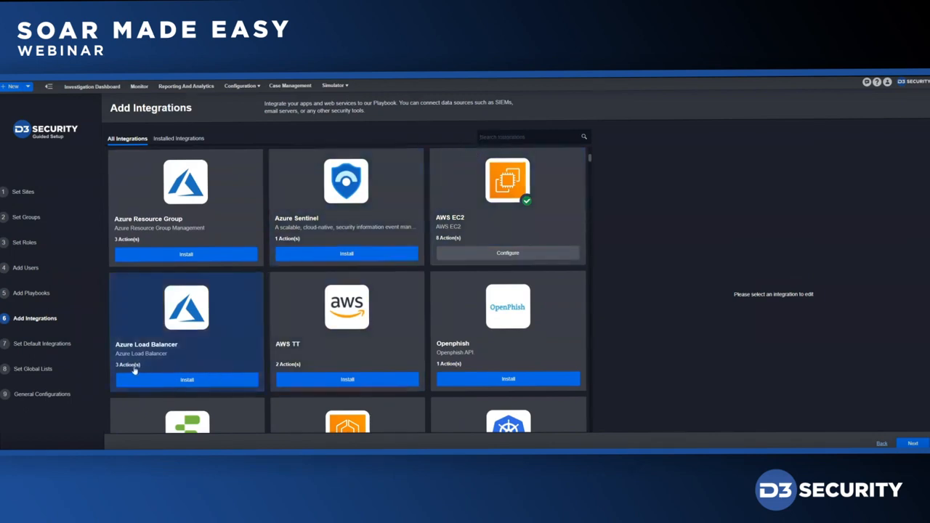
mouse_move(131, 369)
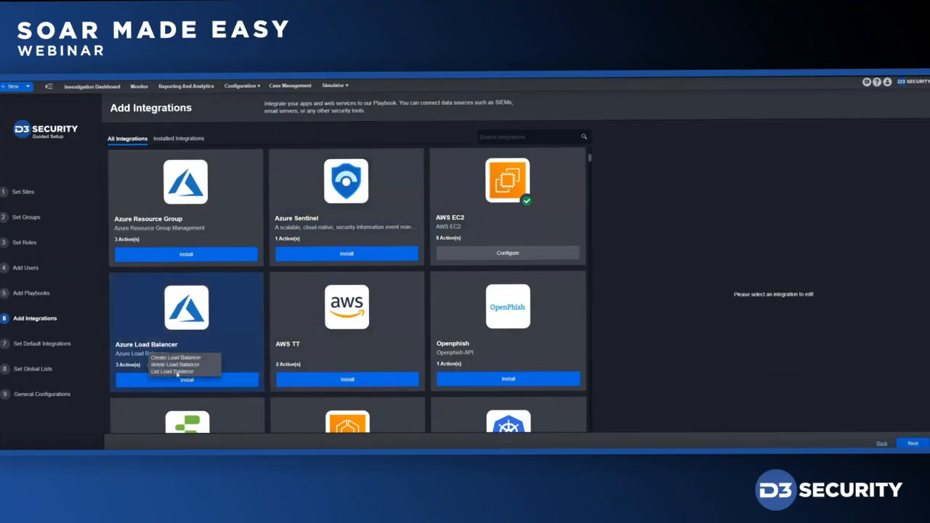
mouse_move(287, 367)
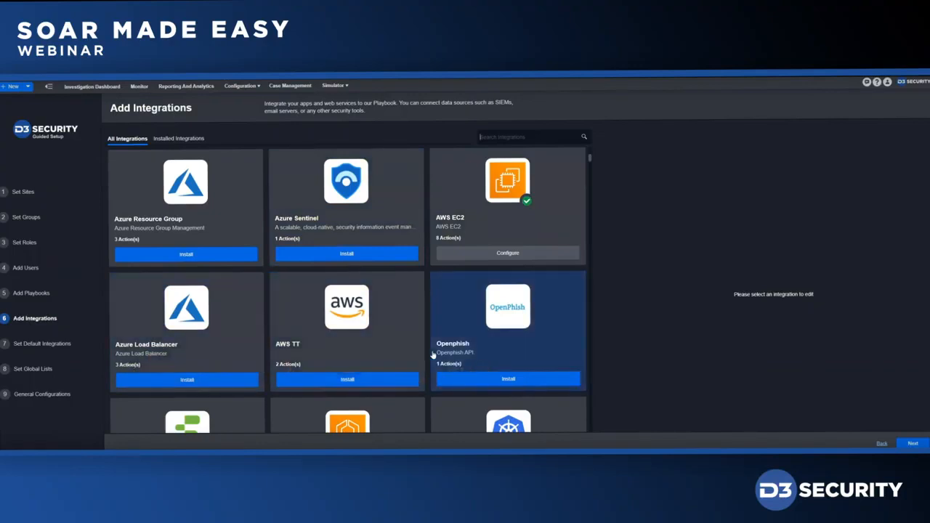
scroll(196, 320, up, 1)
scroll(206, 320, down, 3)
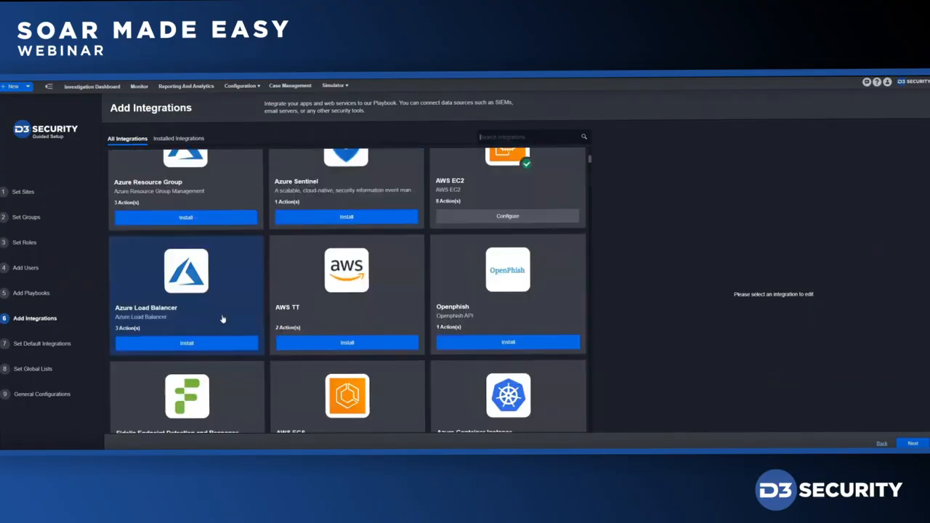
scroll(238, 319, down, 1)
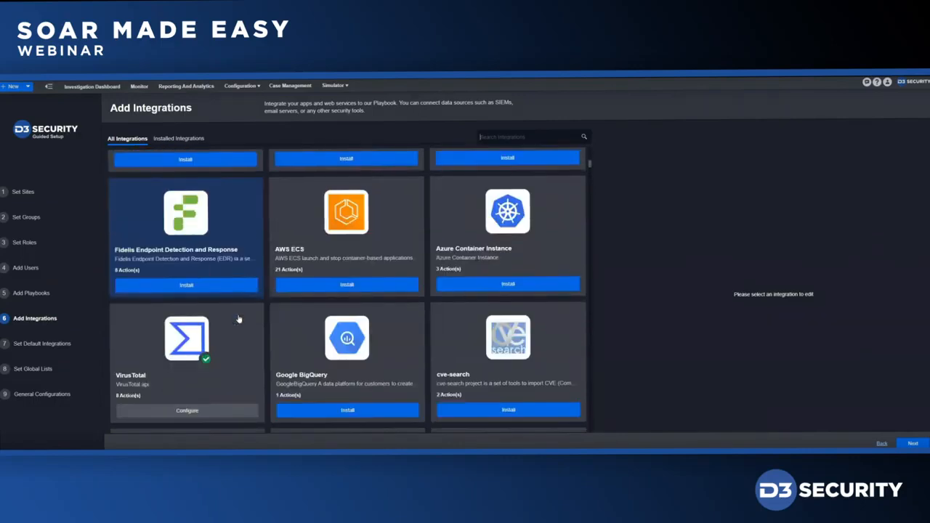
Inspect the VirusTotal integration's connections and its available actions.
scroll(238, 320, down, 1)
click(138, 297)
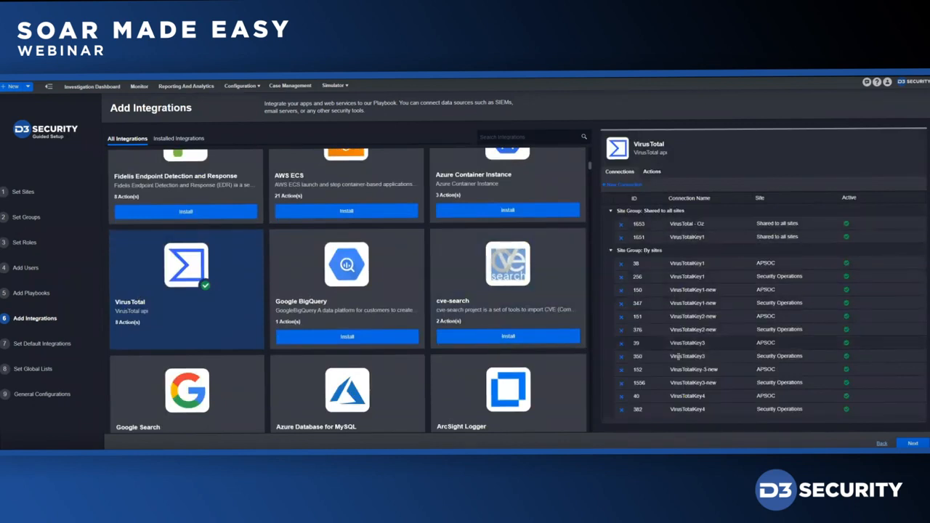
click(655, 172)
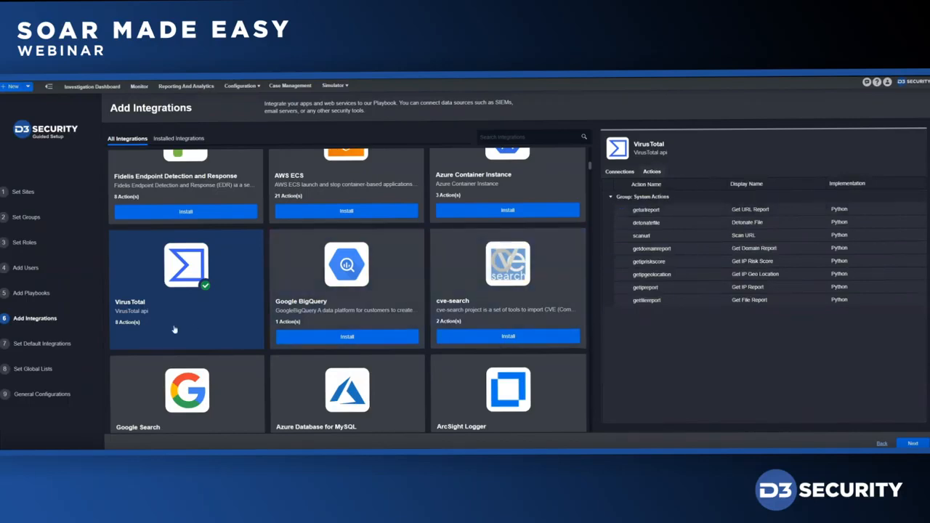
Choose VirusTotal as the default integration for the Check URL Reputation generic action, with the VirusTotalKey1 connection.
click(51, 347)
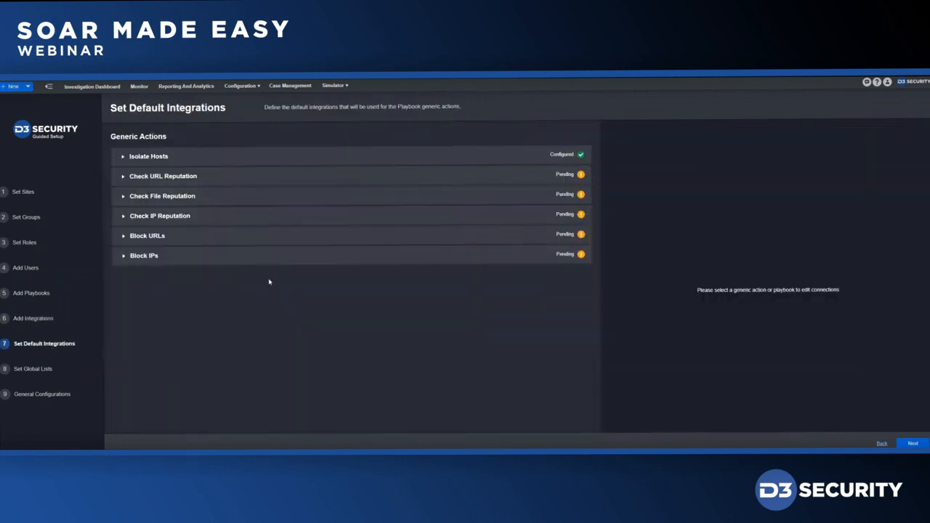
click(125, 177)
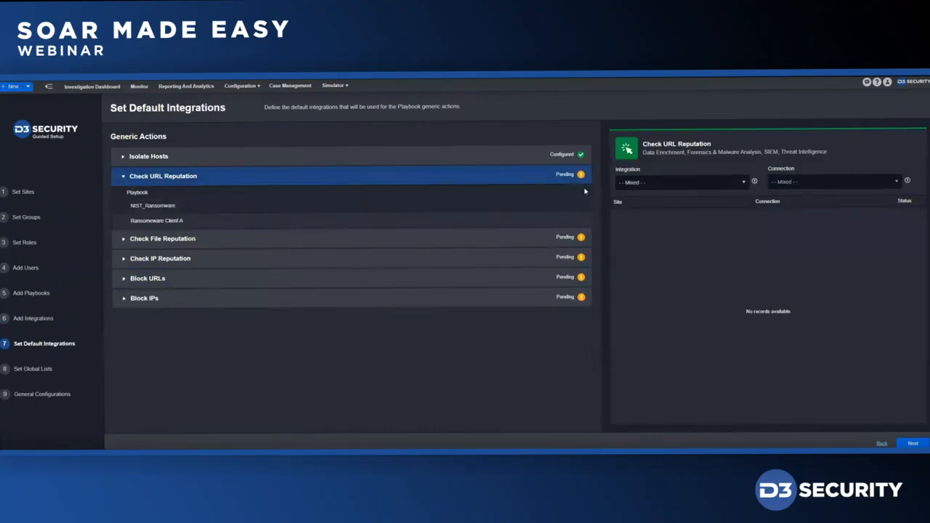
click(703, 183)
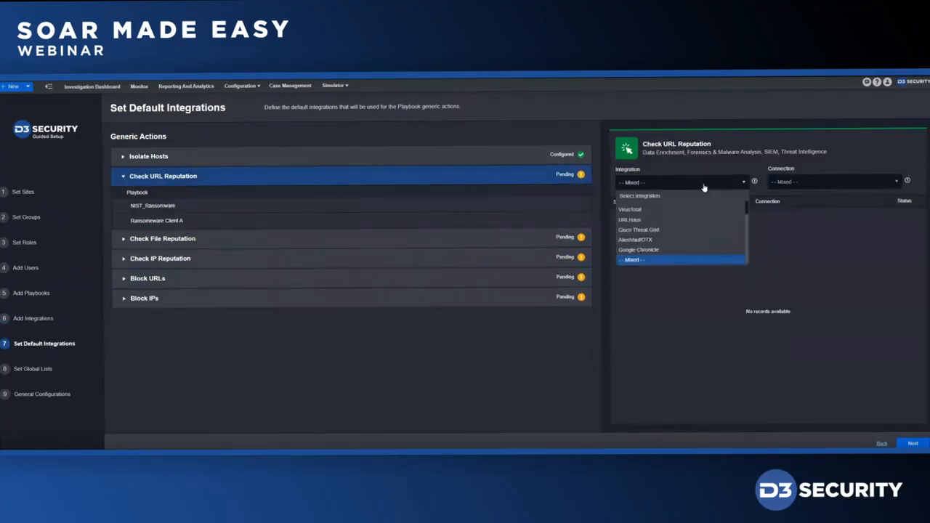
click(650, 210)
click(801, 188)
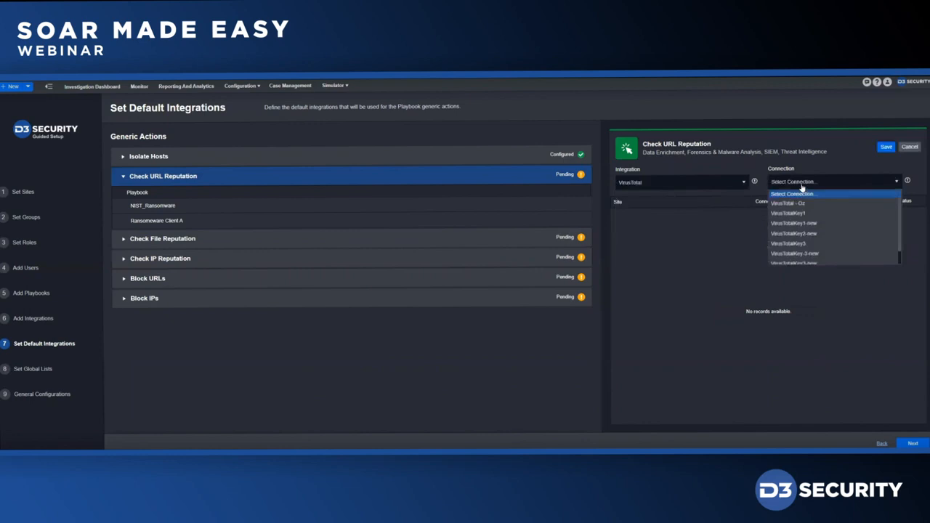
click(804, 213)
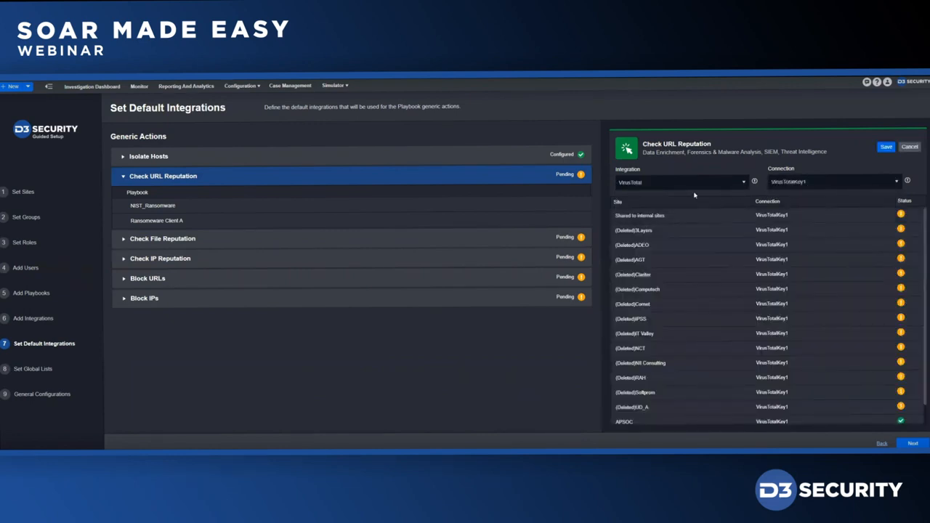
Clear the connection chosen for the Check URL Reputation default integration.
click(785, 186)
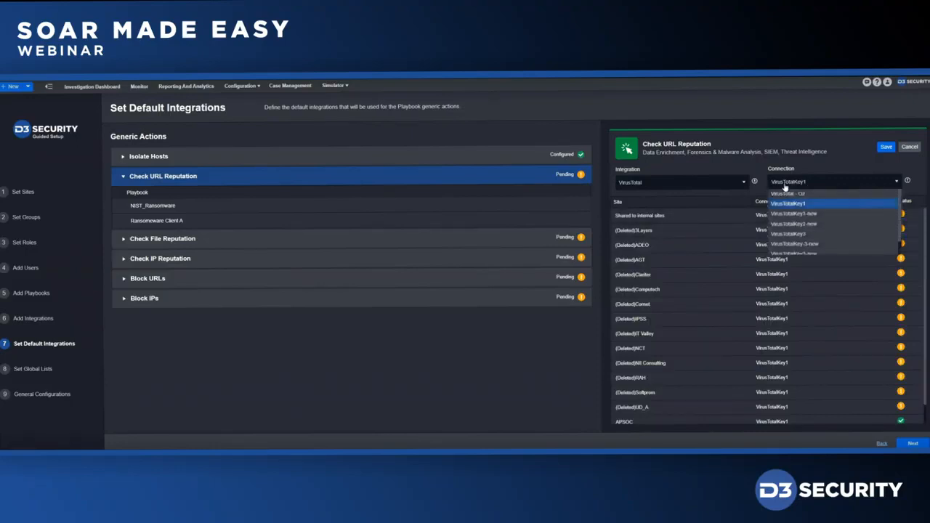
click(786, 195)
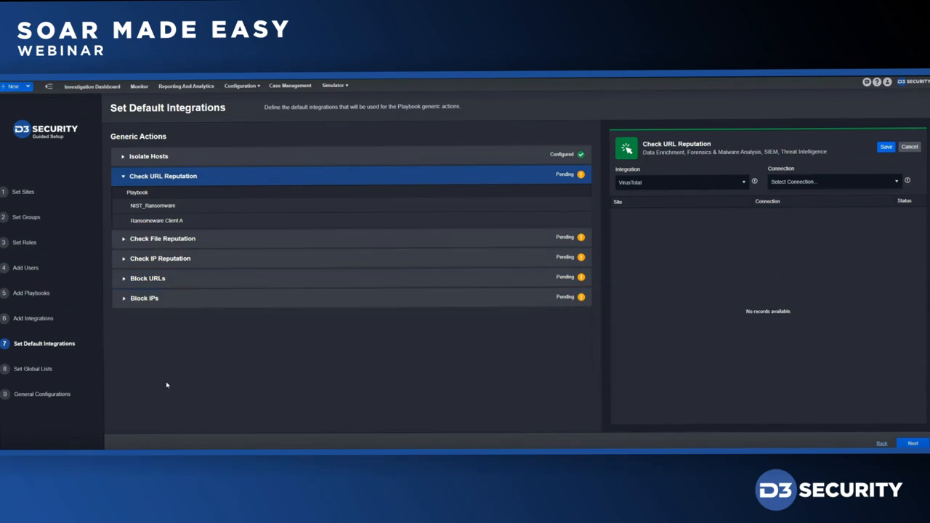
Review the global lists of the Security Operations site and inspect the CriticalAssets list's content and site sharing.
click(33, 369)
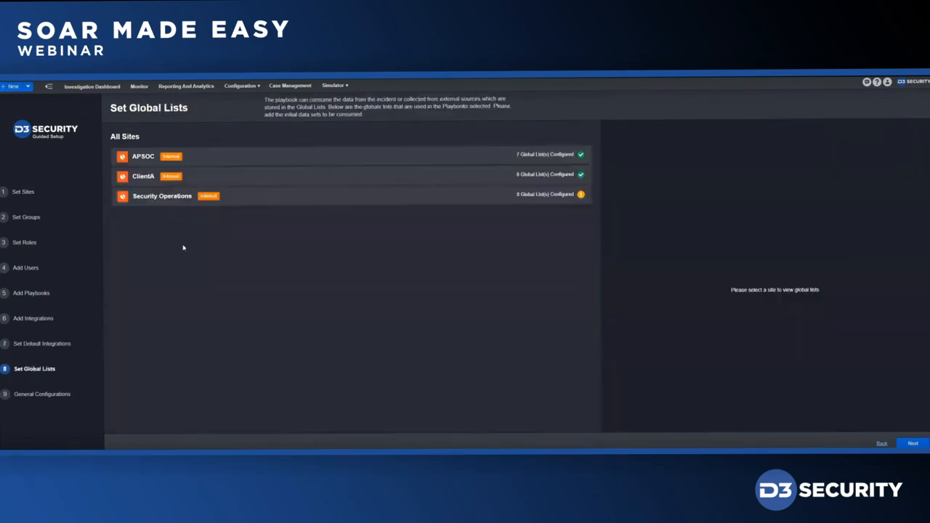
click(145, 203)
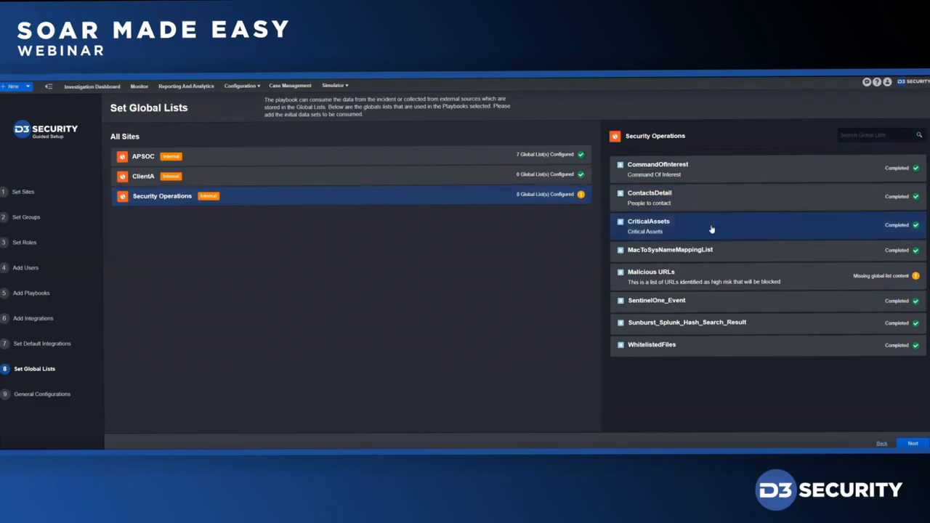
click(711, 229)
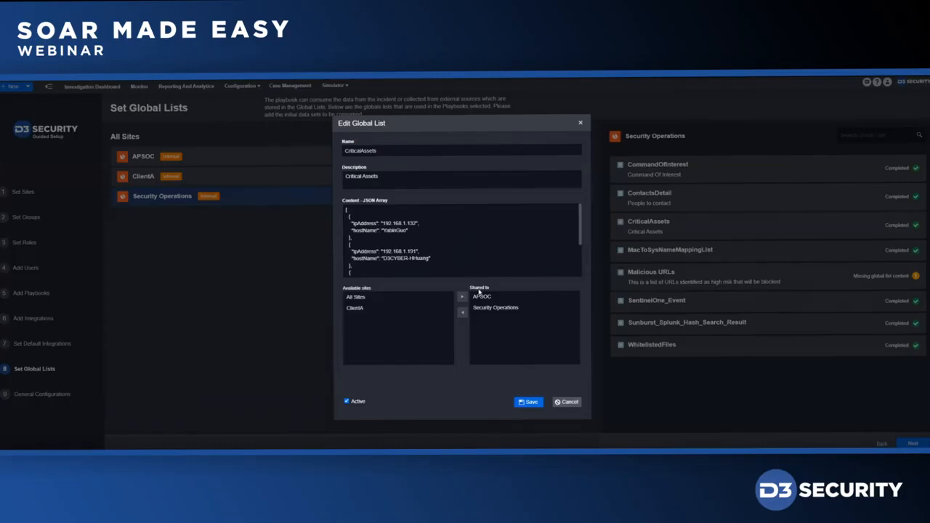
click(578, 402)
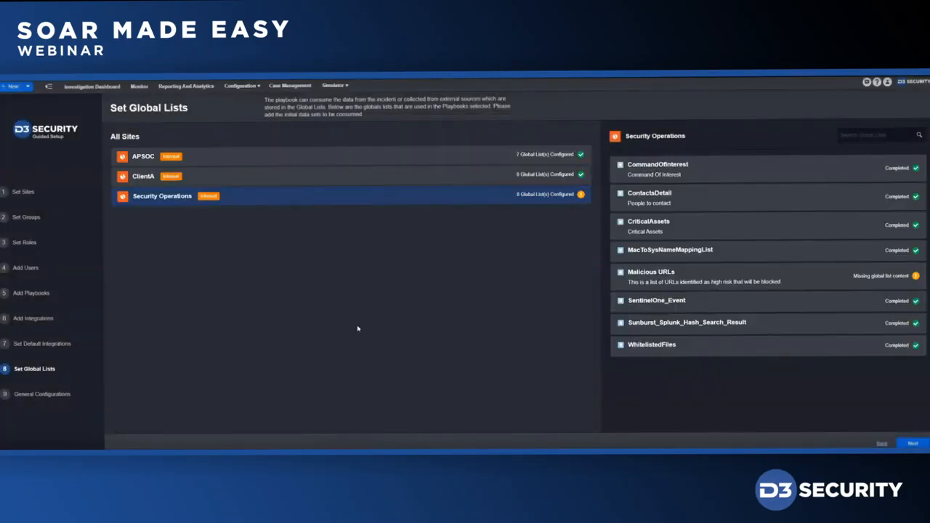
Review the SMTP server and email settings and the SLA list in the general configurations.
click(49, 396)
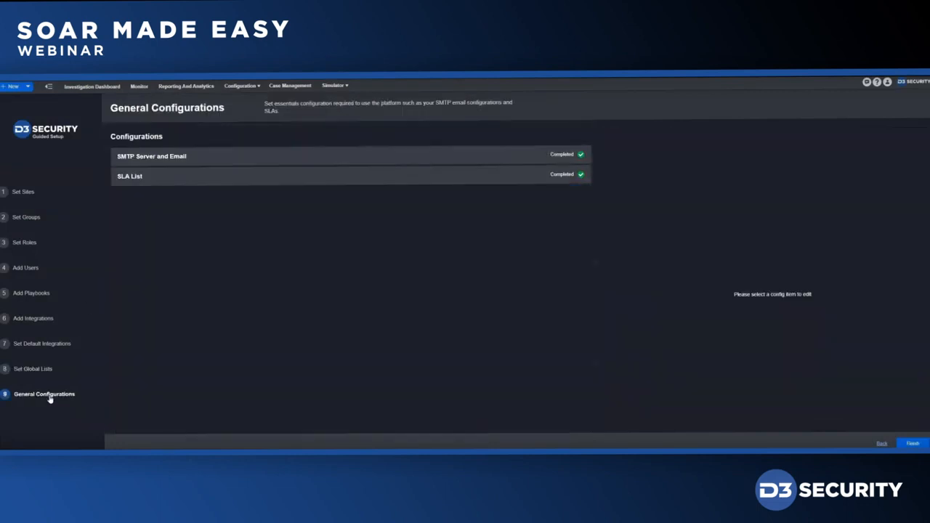
click(150, 162)
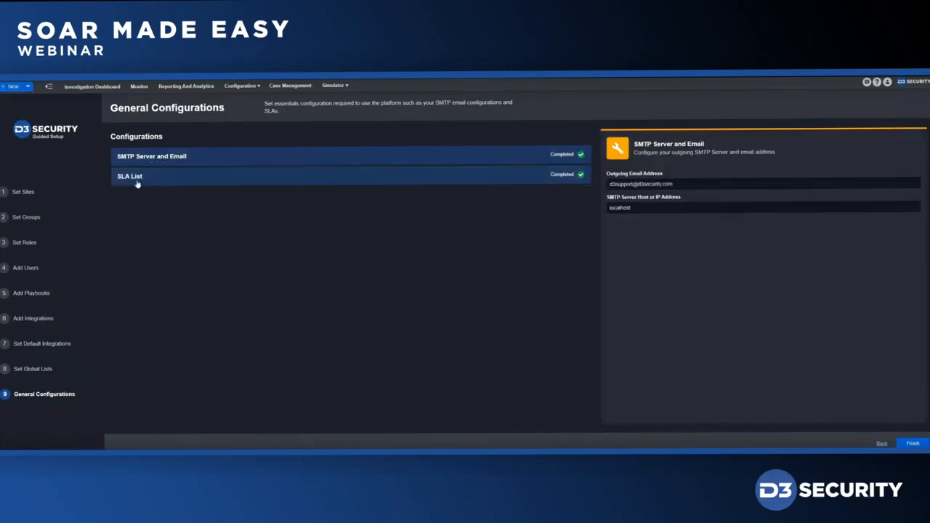
click(138, 183)
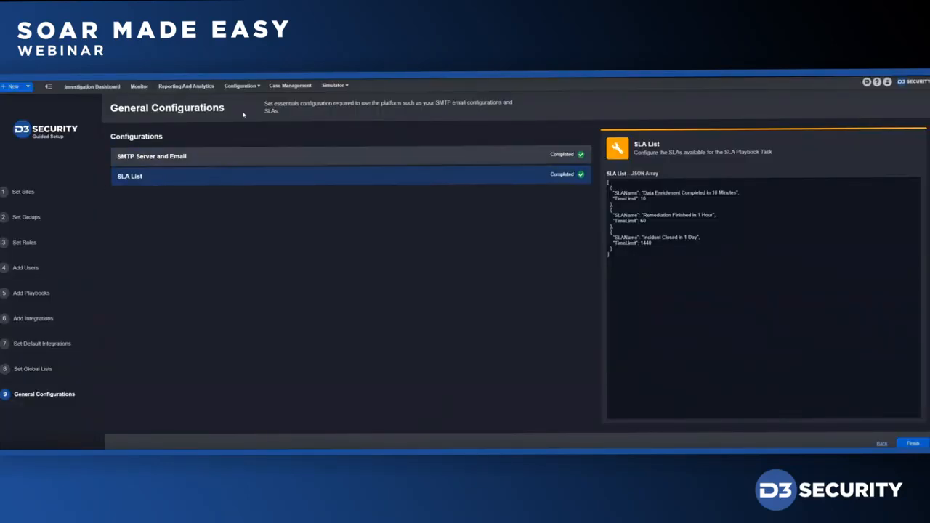
Inspect the admin user's details in User Management and view the list of roles.
click(244, 86)
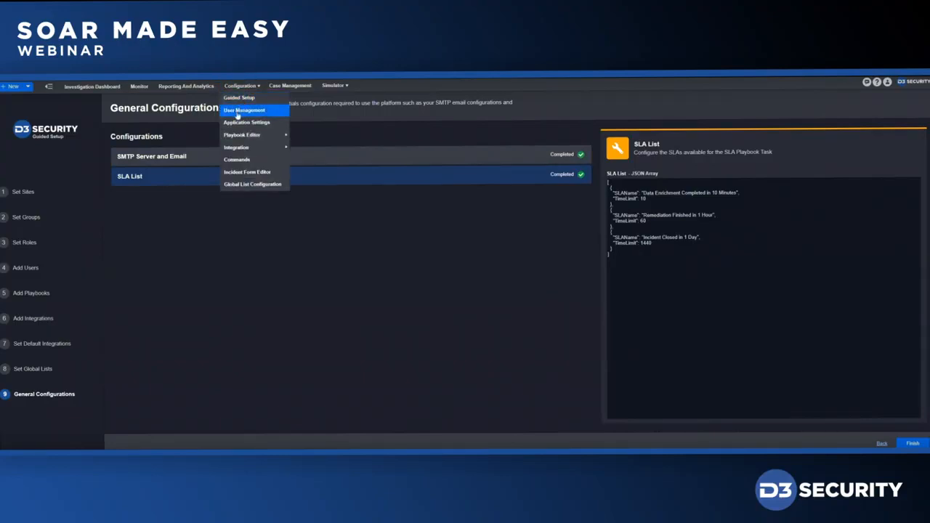
click(237, 115)
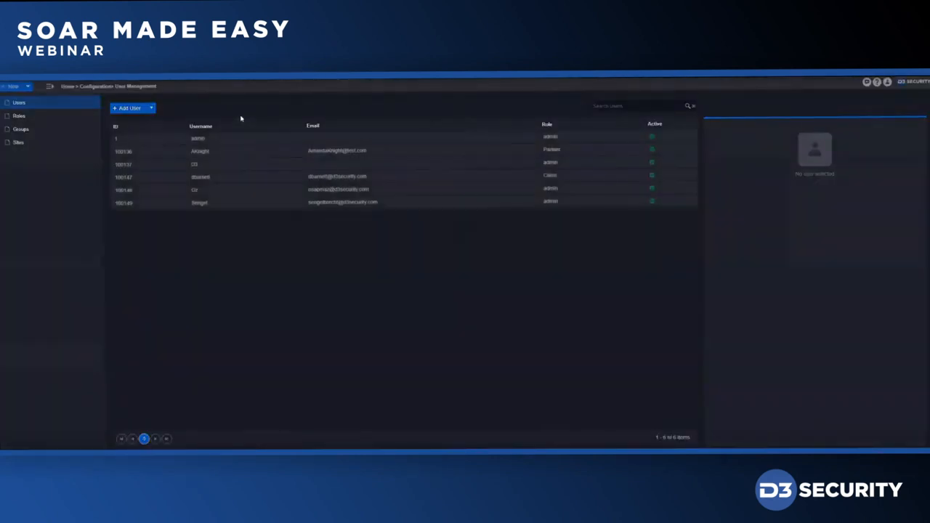
click(204, 140)
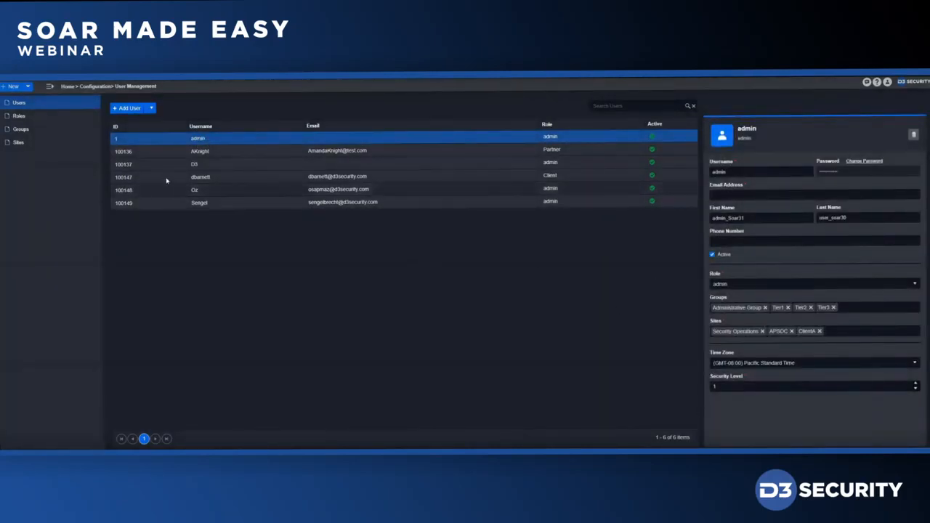
click(23, 118)
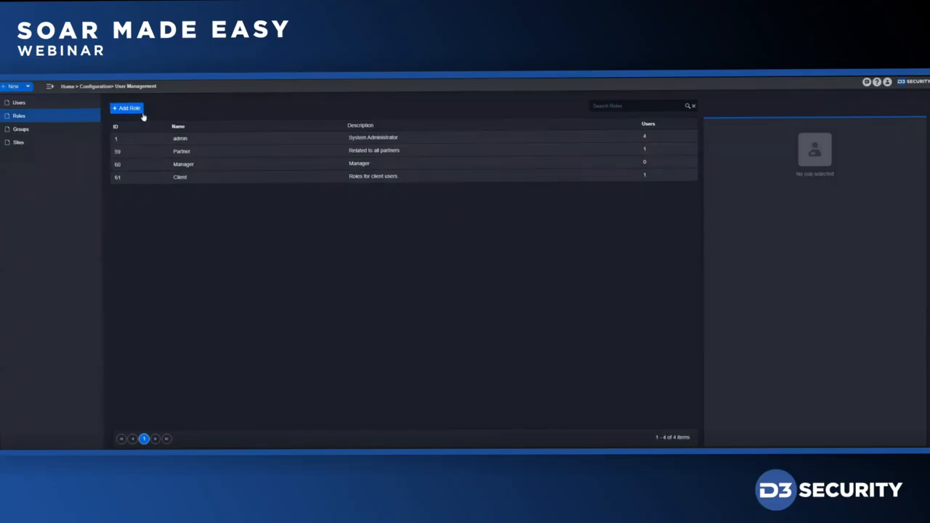
Search the General Playbook Editor for "nist" and open the NIST_Ransomware playbook.
click(50, 87)
click(252, 86)
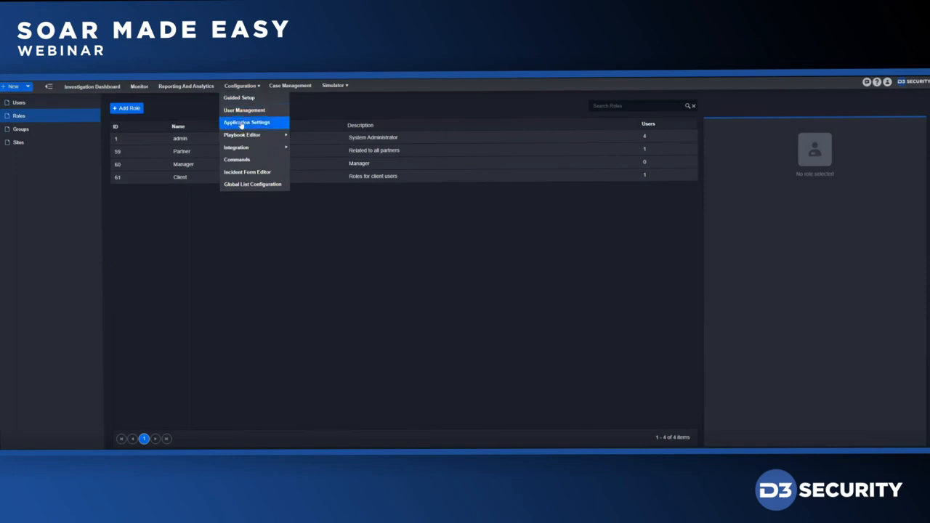
mouse_move(255, 137)
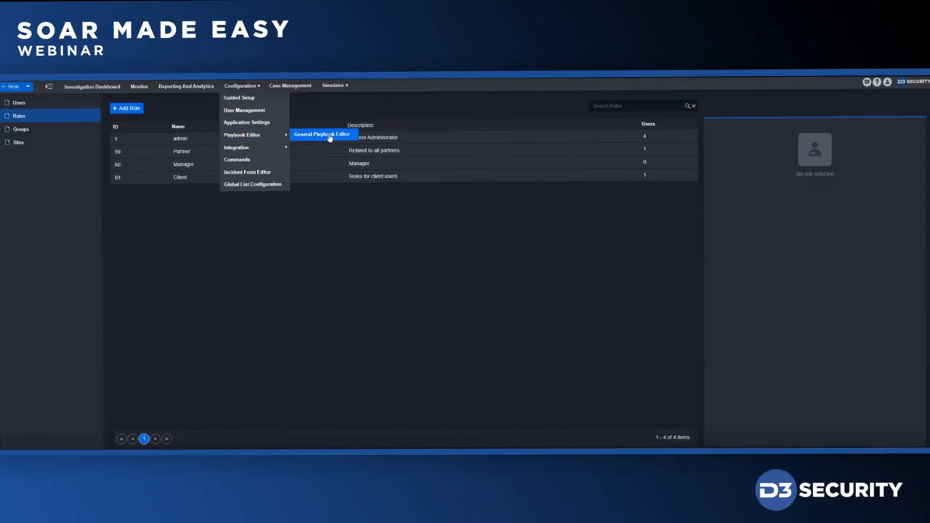
click(329, 137)
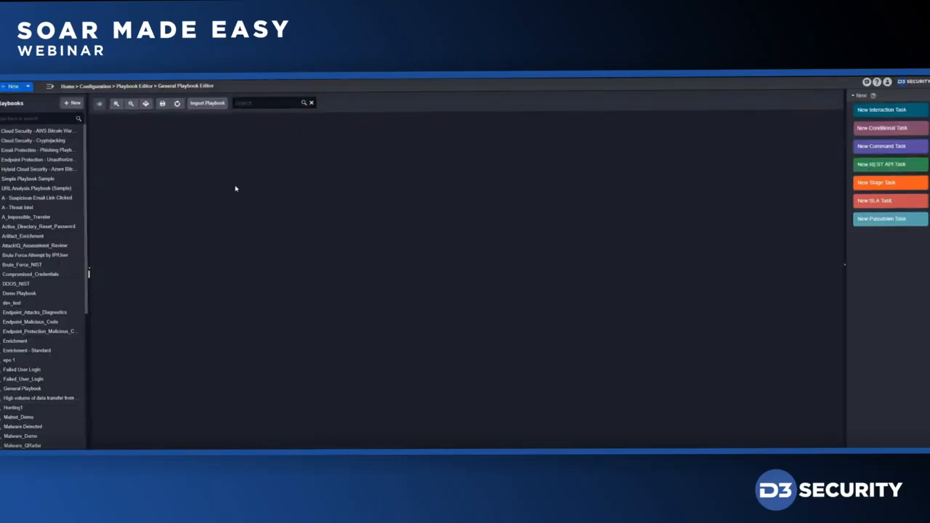
click(55, 118)
text(nist)
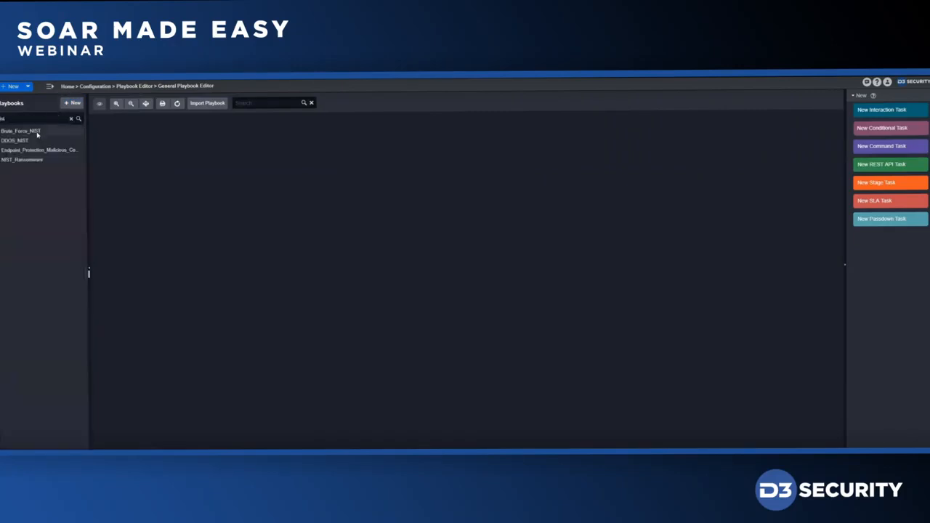
click(27, 160)
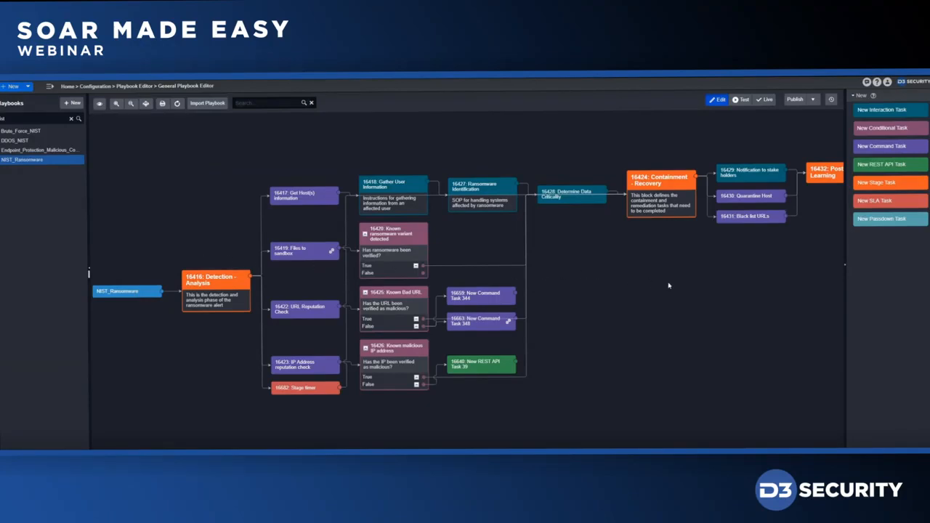
Examine the NIST_Ransomware workflow and the questions and available answer types of its Gather User Information task.
mouse_move(674, 286)
mouse_down()
mouse_move(640, 282)
mouse_move(676, 281)
mouse_up()
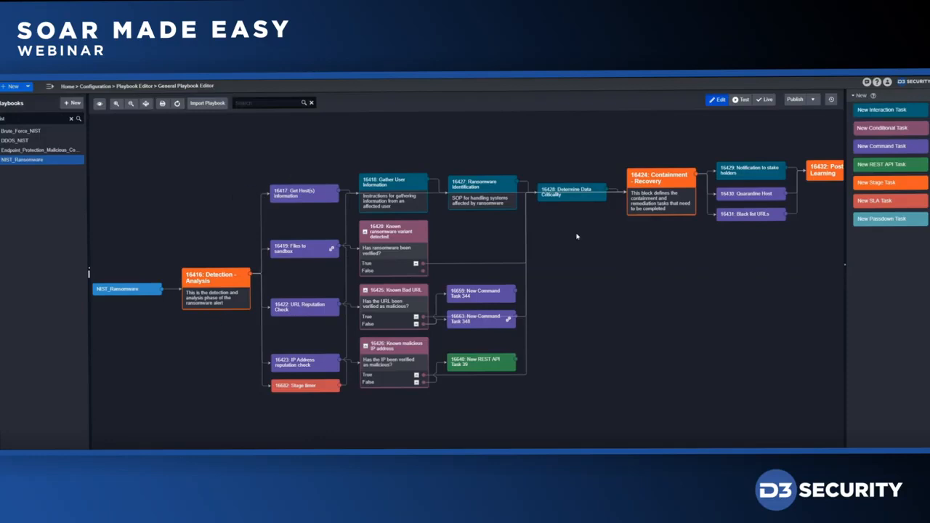
drag(692, 254, 504, 255)
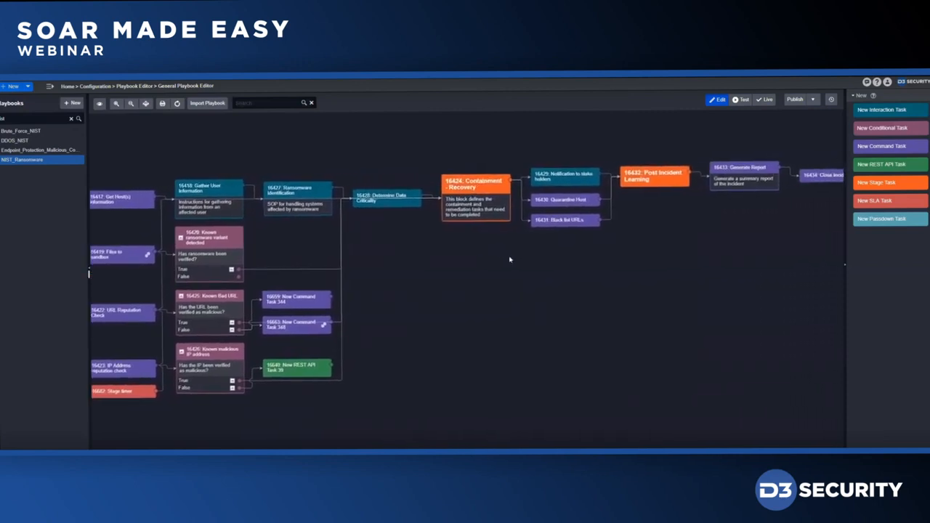
drag(405, 250, 602, 246)
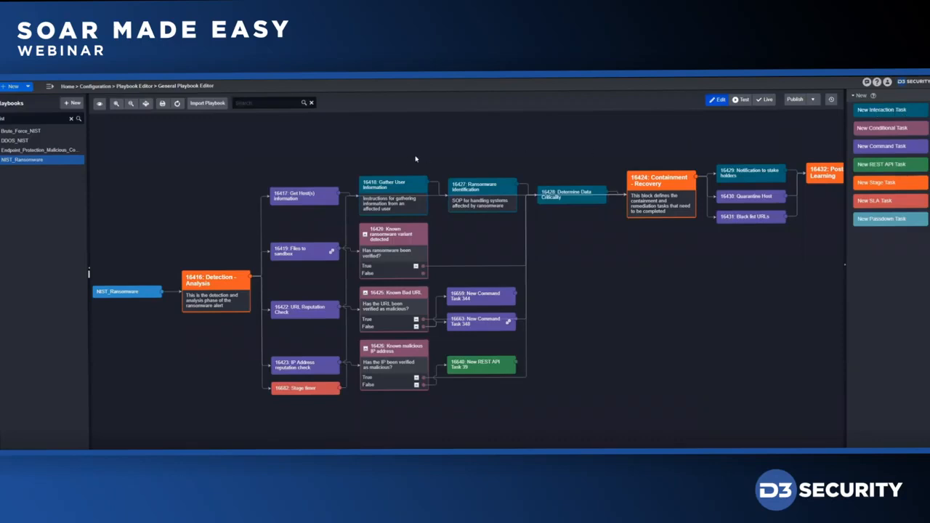
click(405, 183)
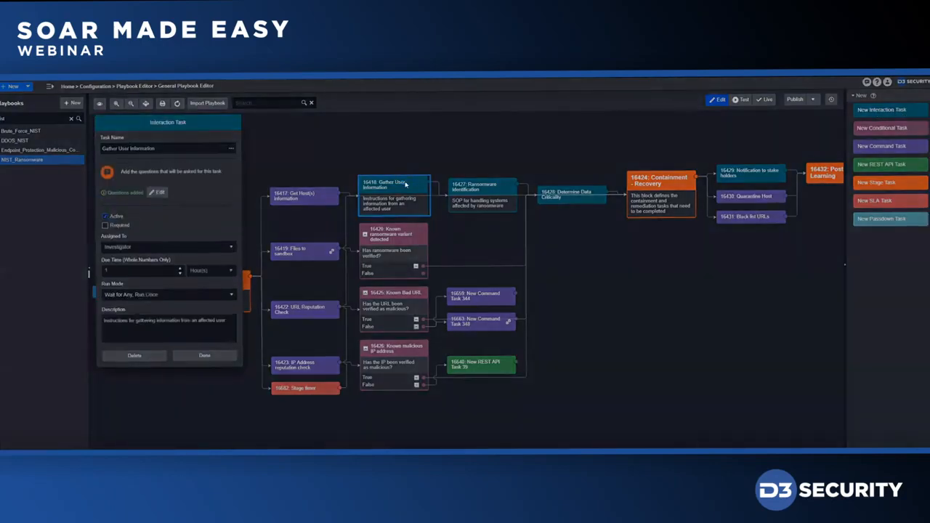
click(153, 195)
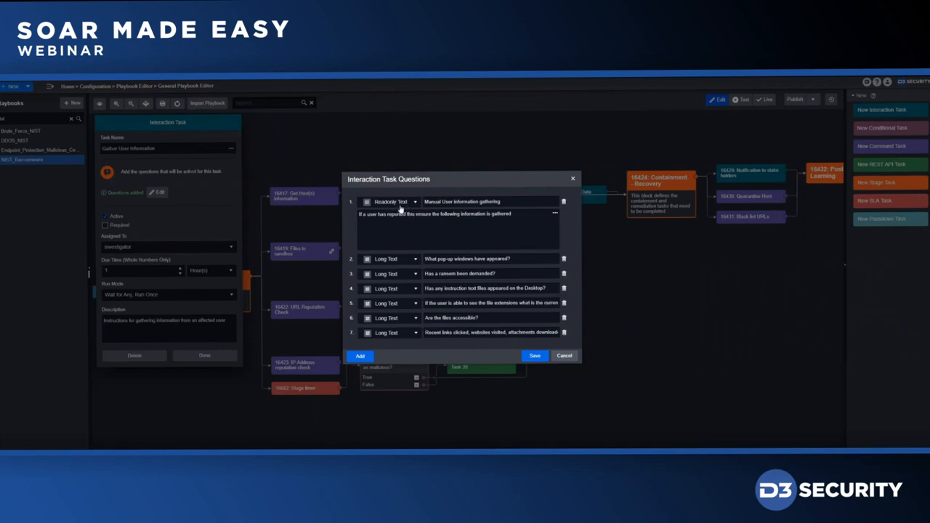
click(410, 260)
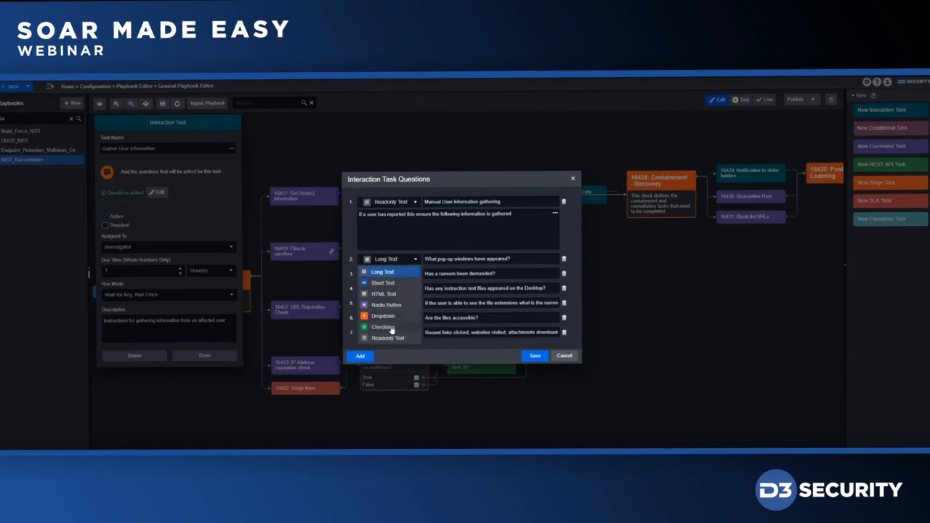
click(402, 240)
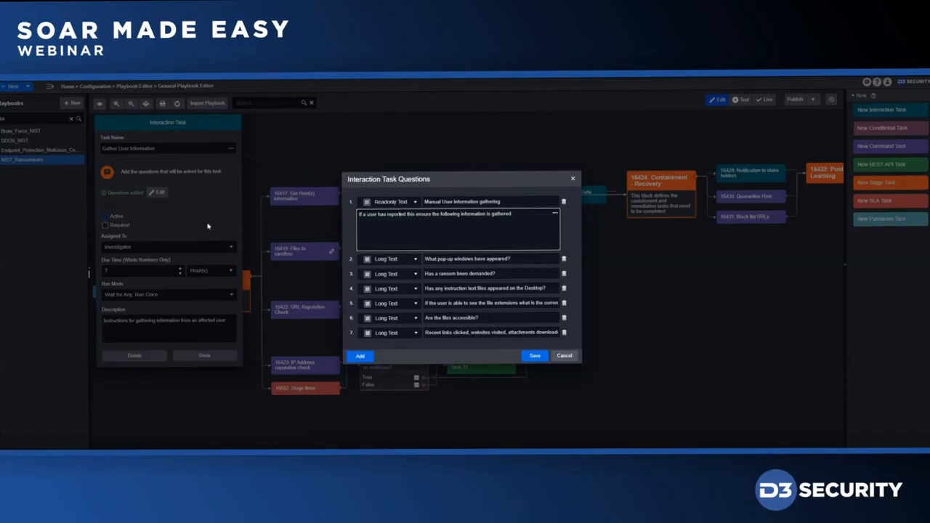
click(564, 356)
click(204, 356)
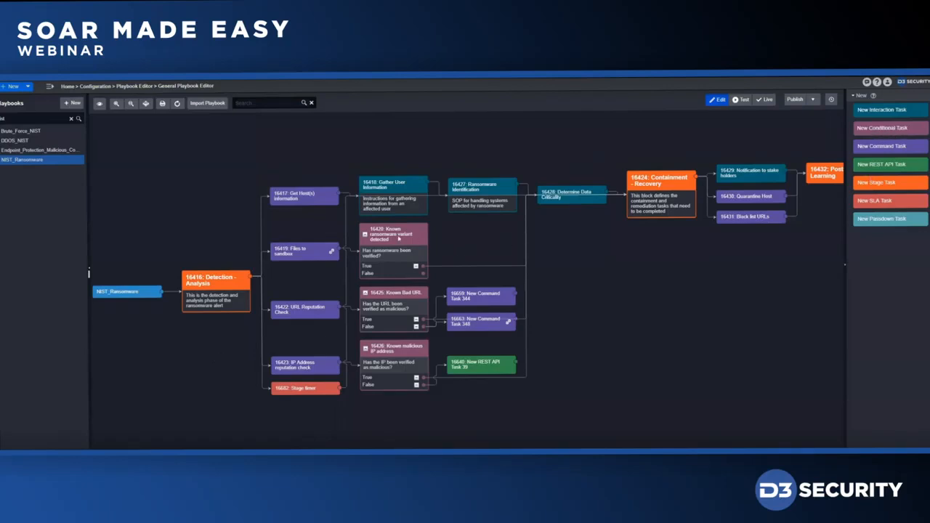
Try the URL Reputation Check task's riskLevel key field as the dynamic input of the Known ransomware variant detected task.
click(398, 238)
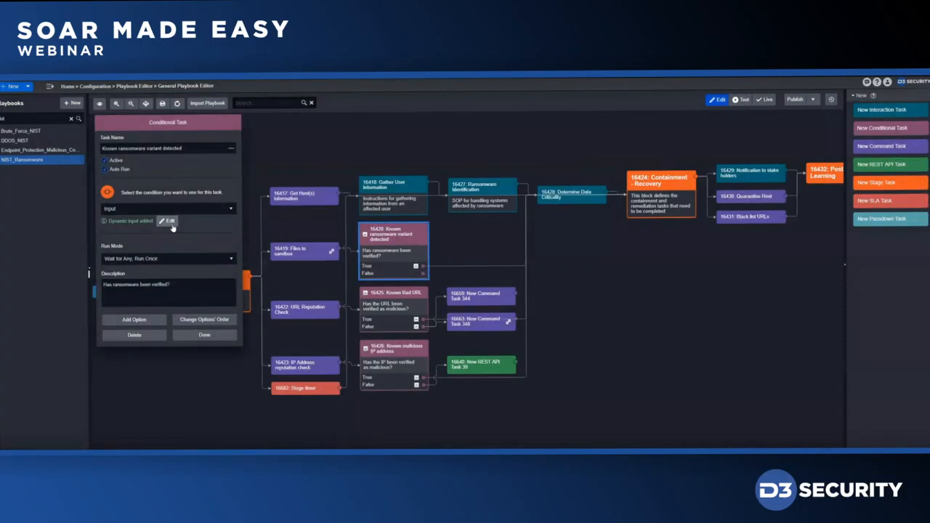
click(171, 224)
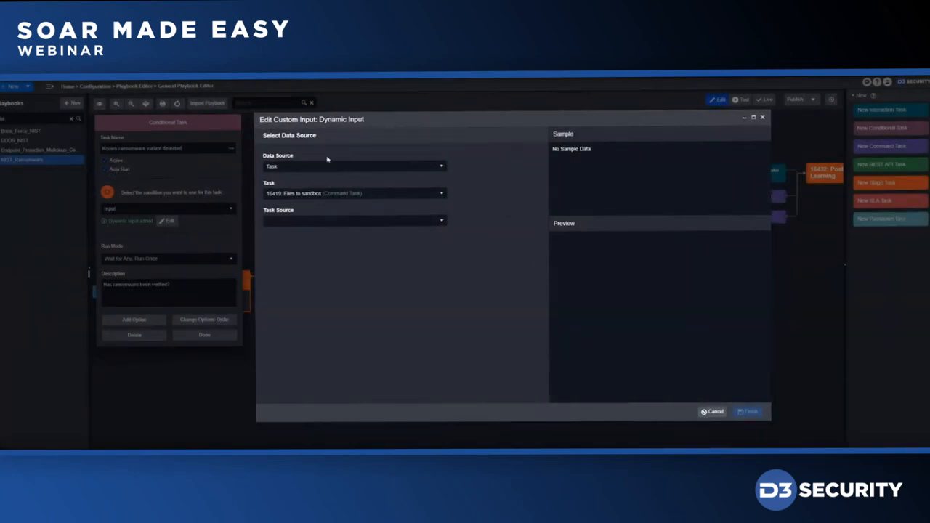
click(313, 223)
click(321, 196)
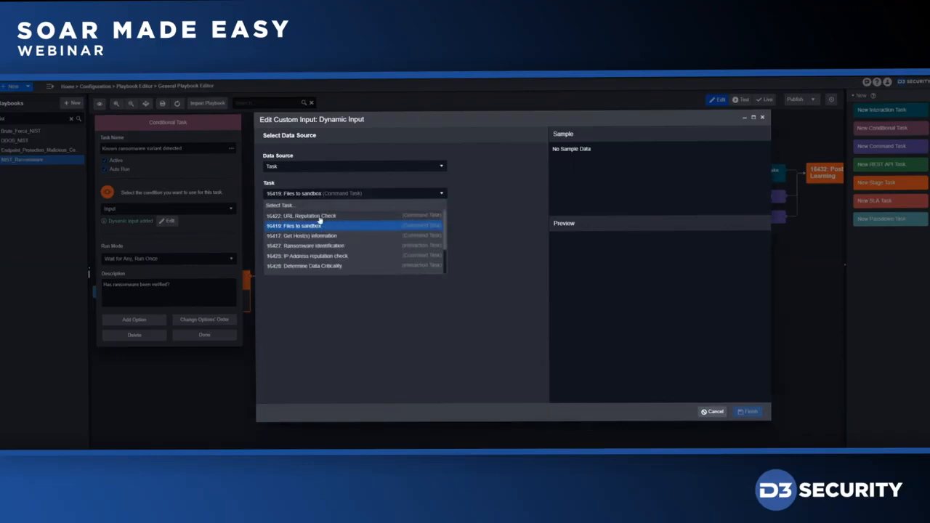
click(319, 217)
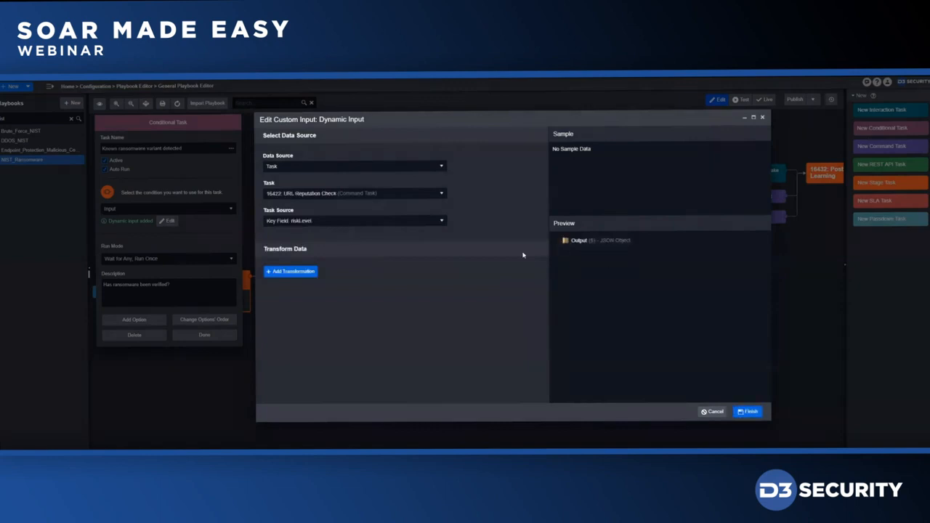
click(349, 225)
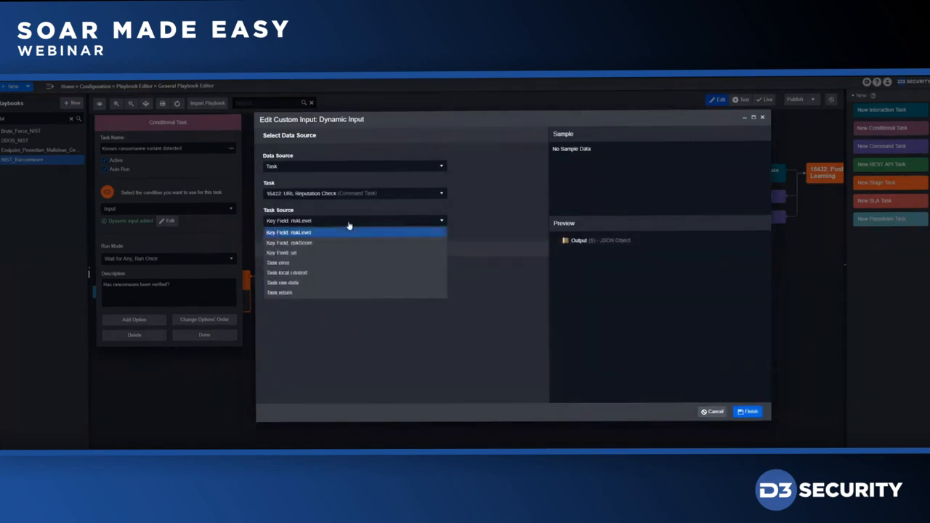
click(311, 232)
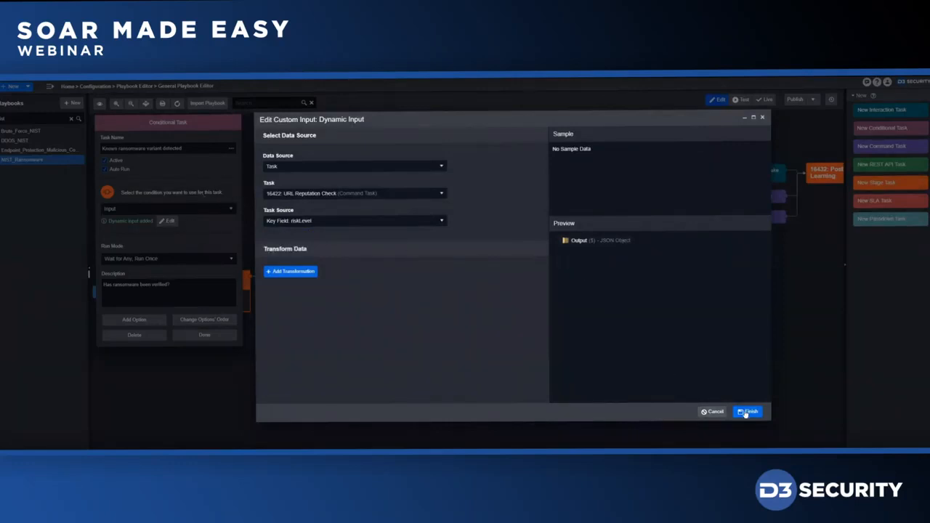
click(713, 412)
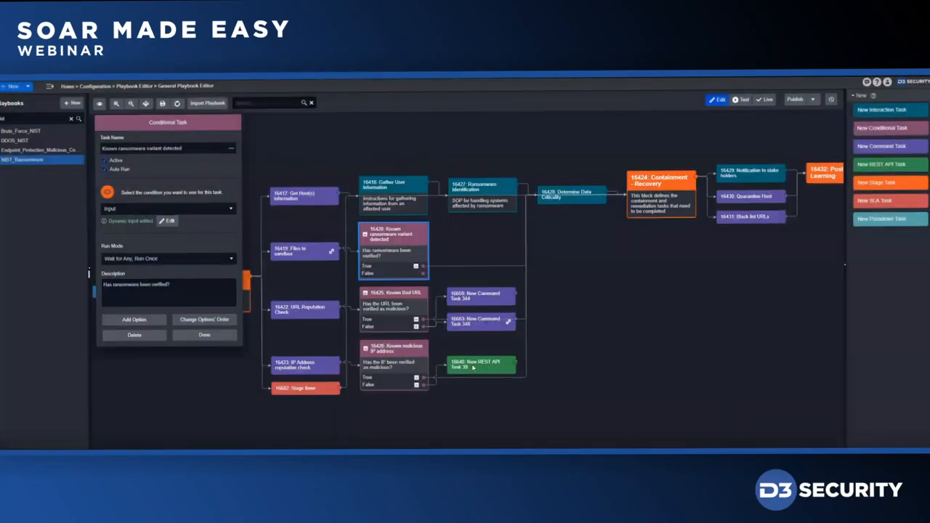
View the condition types available for the Known ransomware variant detected task.
click(127, 209)
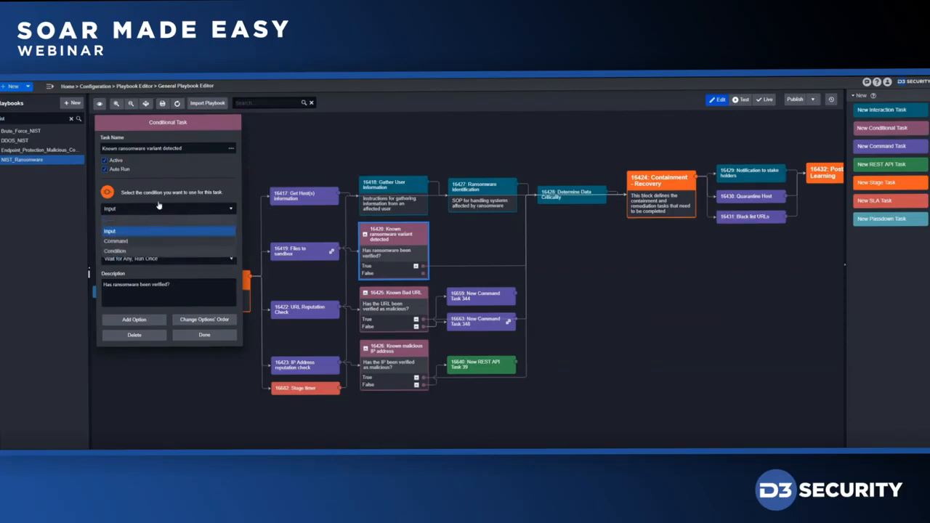
click(172, 172)
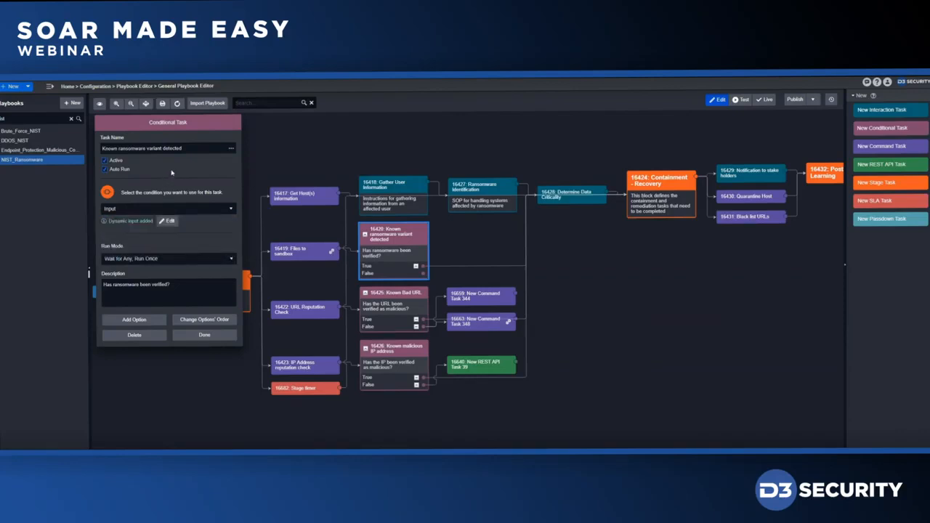
Close the conditional task's settings and view the generic actions available for the Get Host(s) Information command task.
click(204, 335)
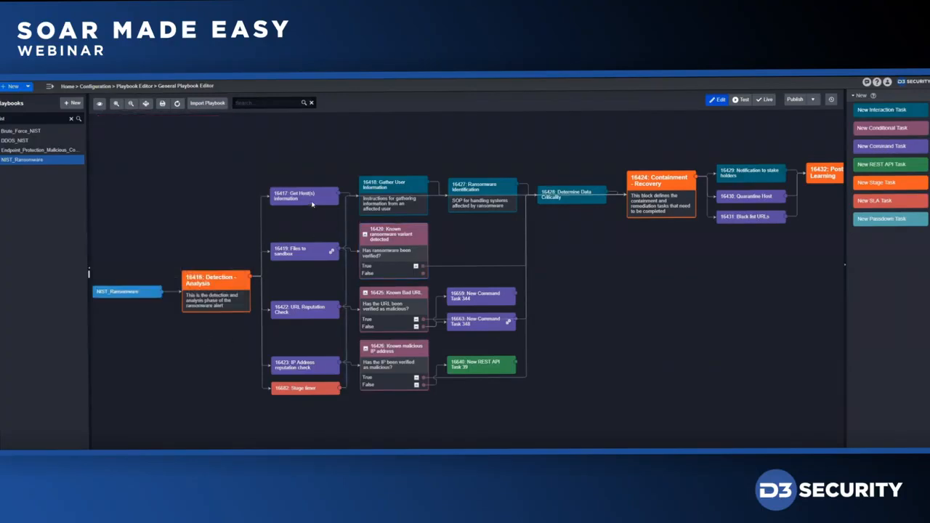
click(303, 198)
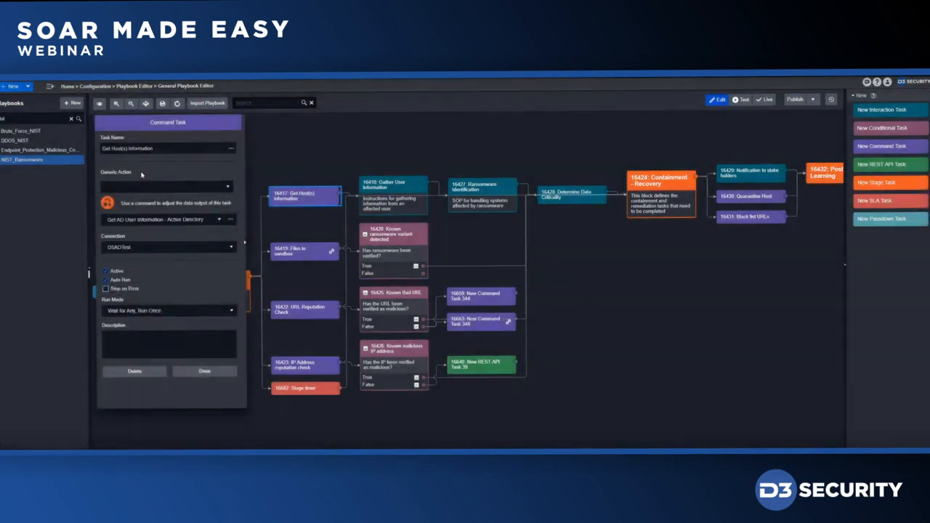
click(121, 187)
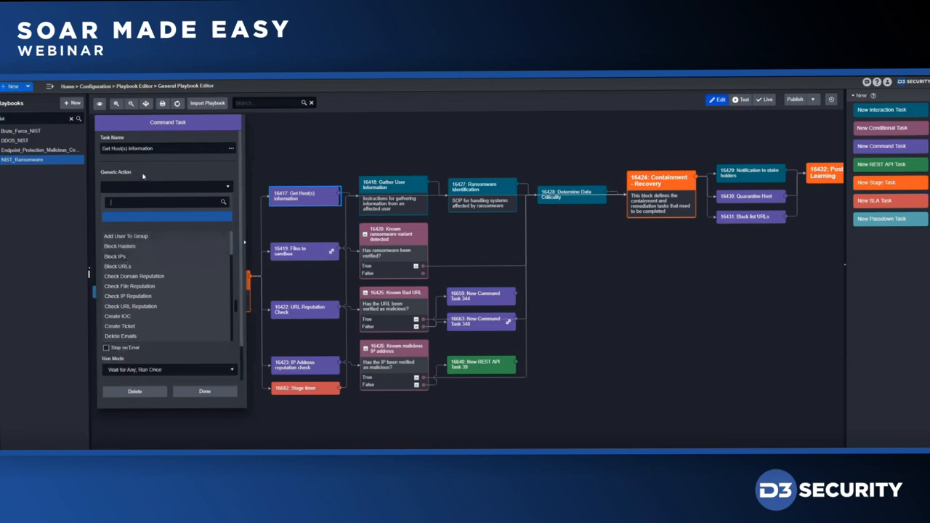
click(153, 216)
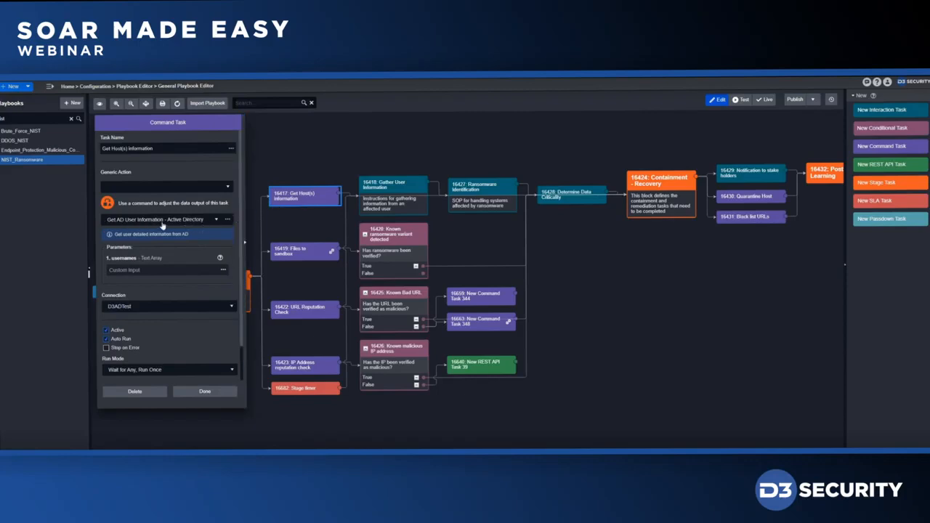
Search the integration commands for "active" and open the details of Active Directory's Get AD User Information command.
click(227, 220)
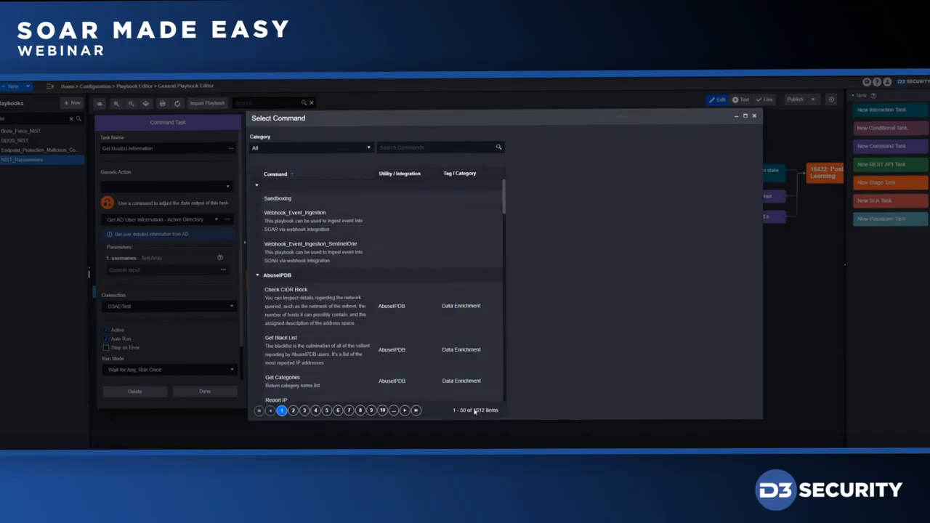
click(401, 145)
text(active)
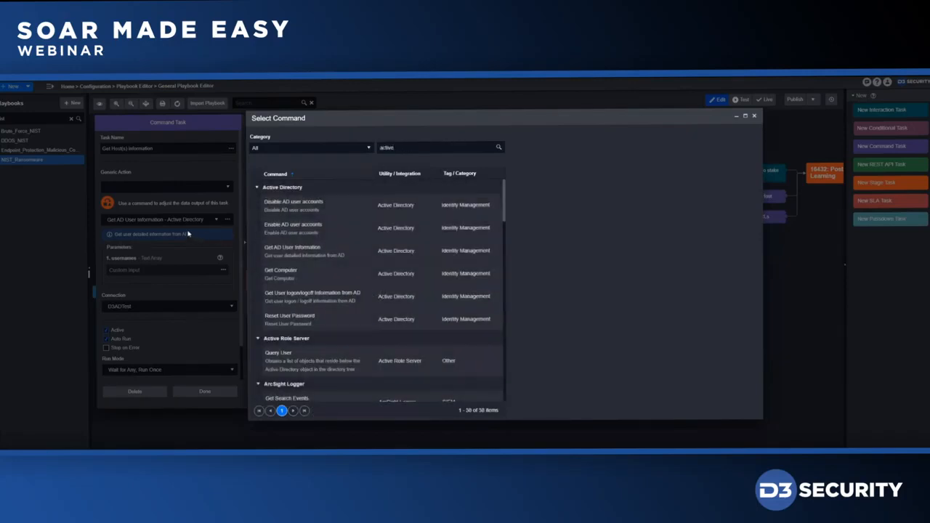
click(292, 253)
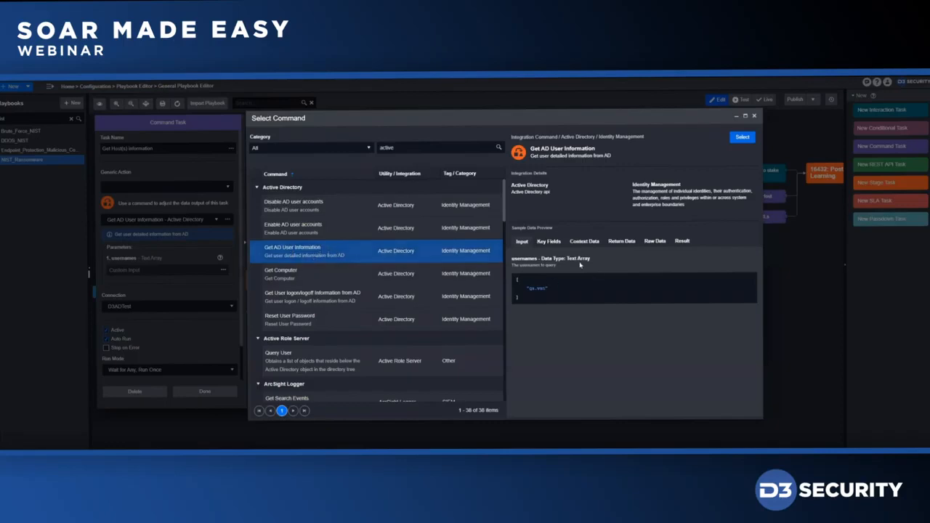
Review the sample key fields and context data of Get AD User Information and select it as the task's command.
click(546, 242)
scroll(582, 290, down, 1)
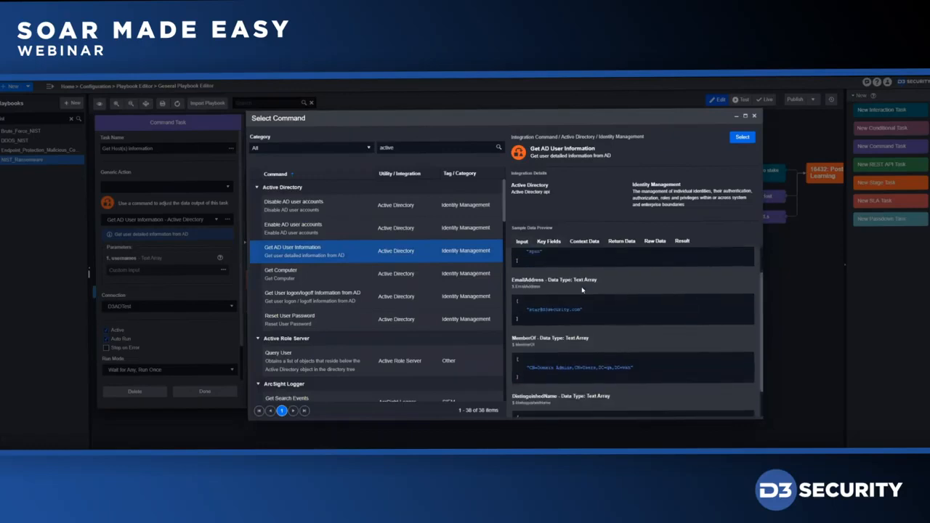
scroll(584, 291, down, 1)
scroll(583, 291, up, 2)
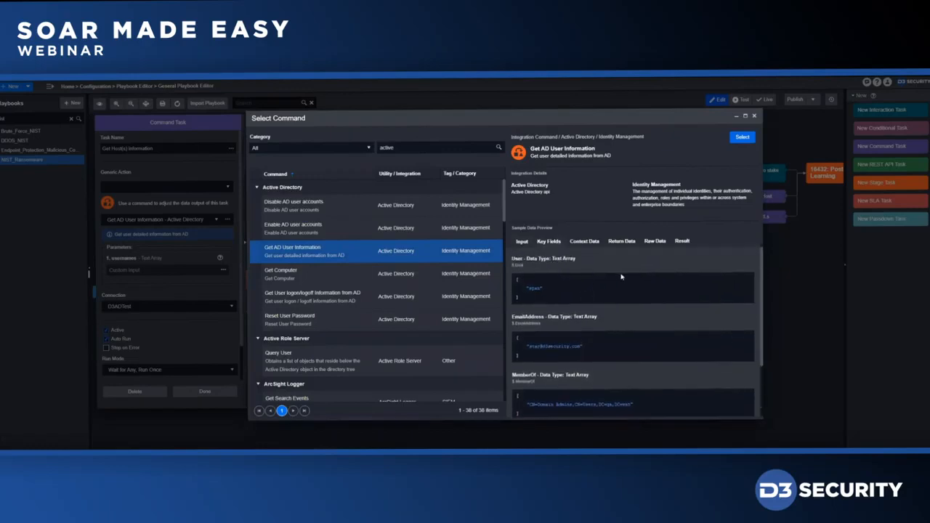
click(586, 242)
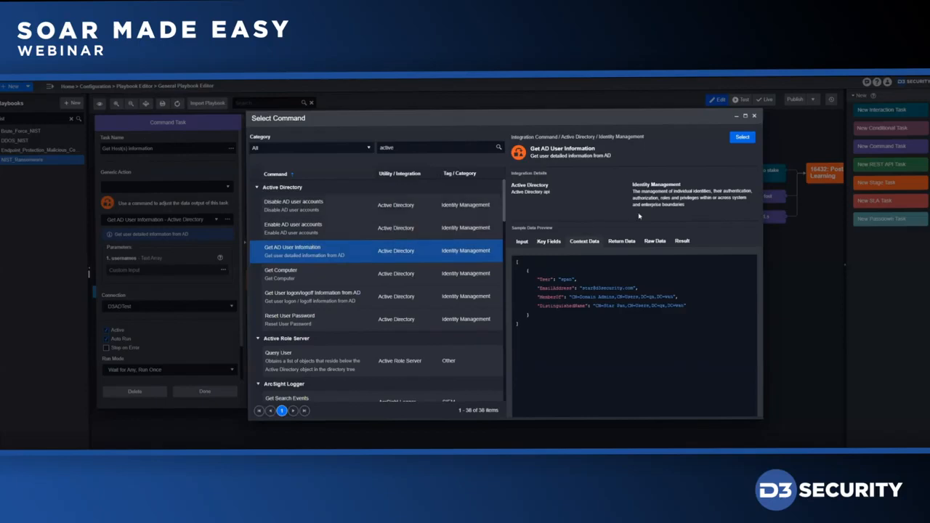
click(744, 142)
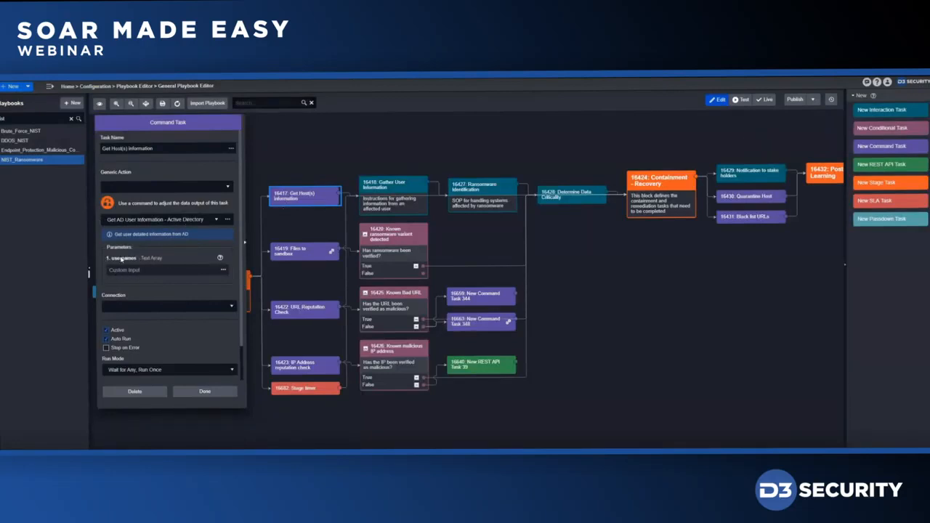
Review the data source, source path and incident field preview of the usernames parameter's custom input, and finish.
click(223, 271)
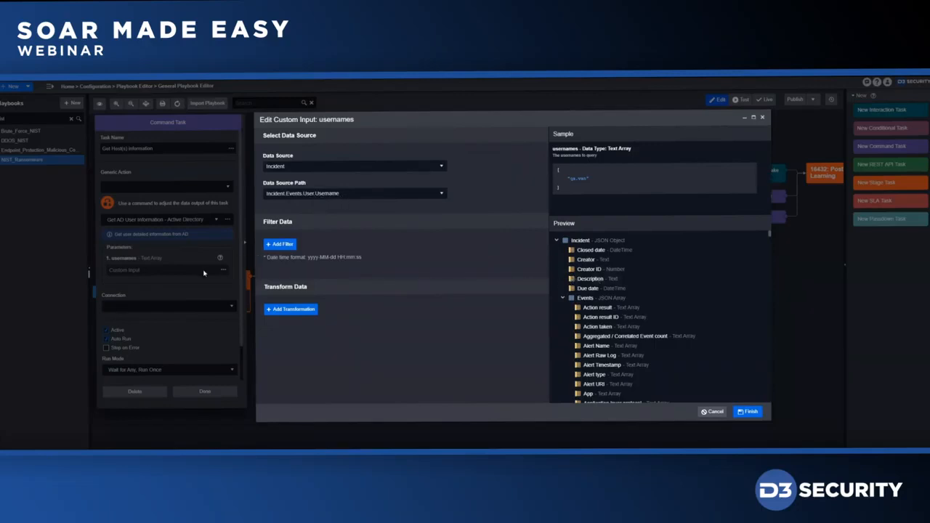
scroll(611, 334, down, 5)
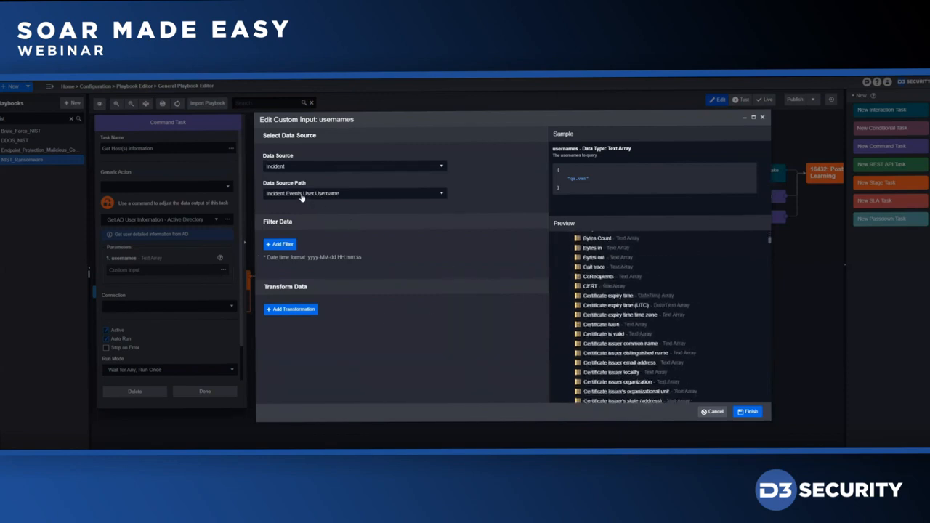
scroll(610, 291, down, 5)
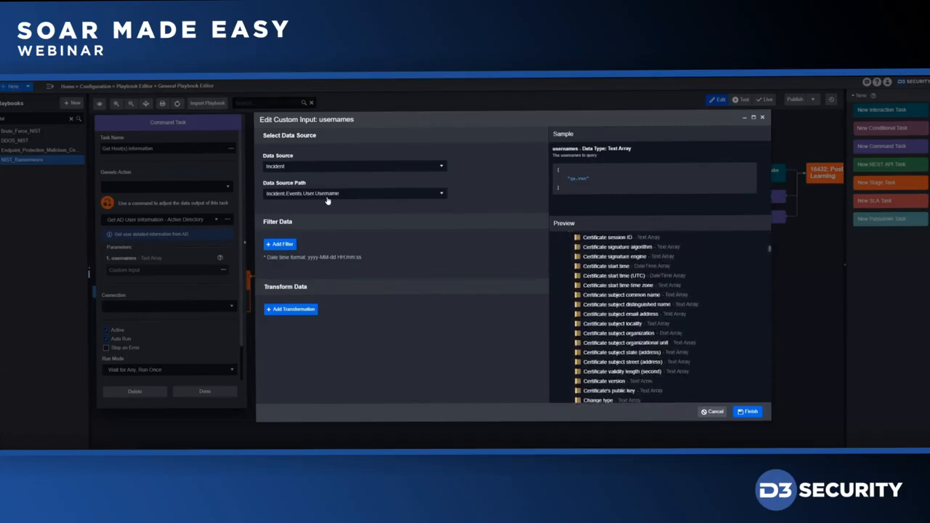
click(746, 411)
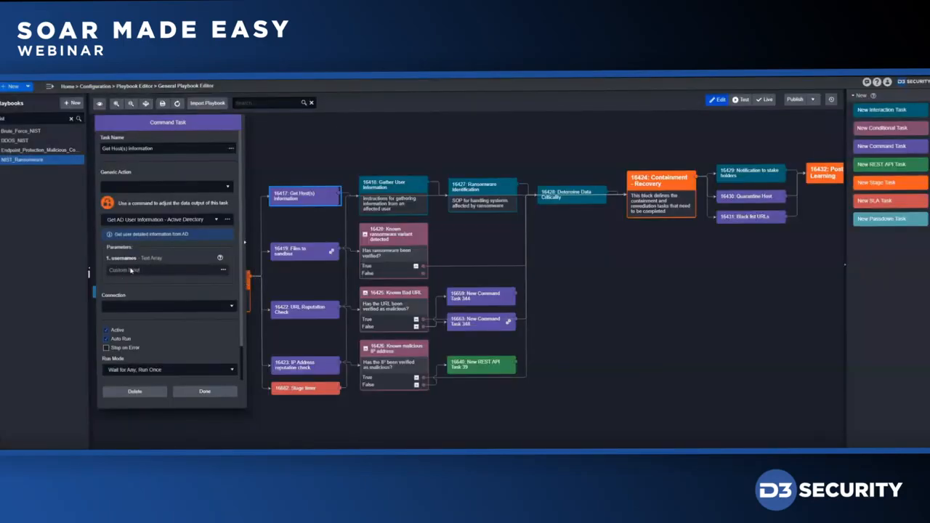
Set the Get Host(s) Information task's connection to D3ADTest and finish editing the task.
click(158, 308)
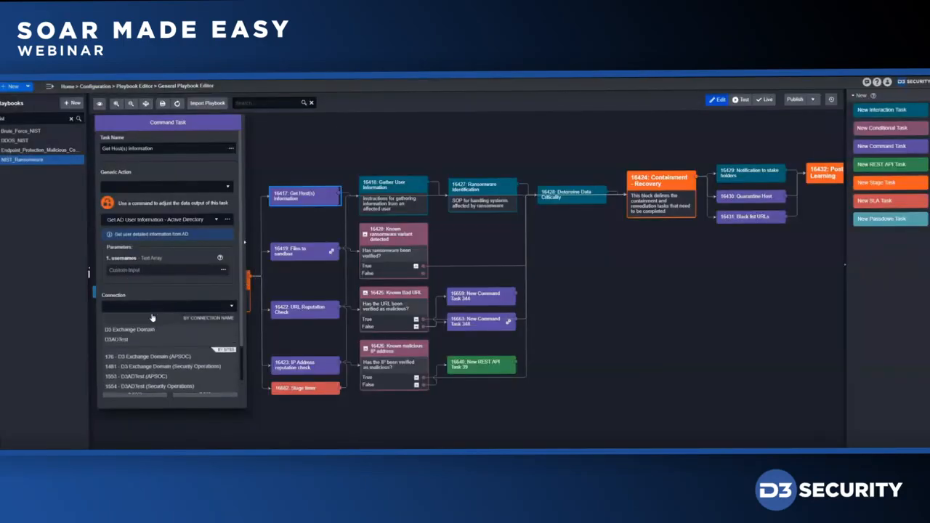
click(126, 341)
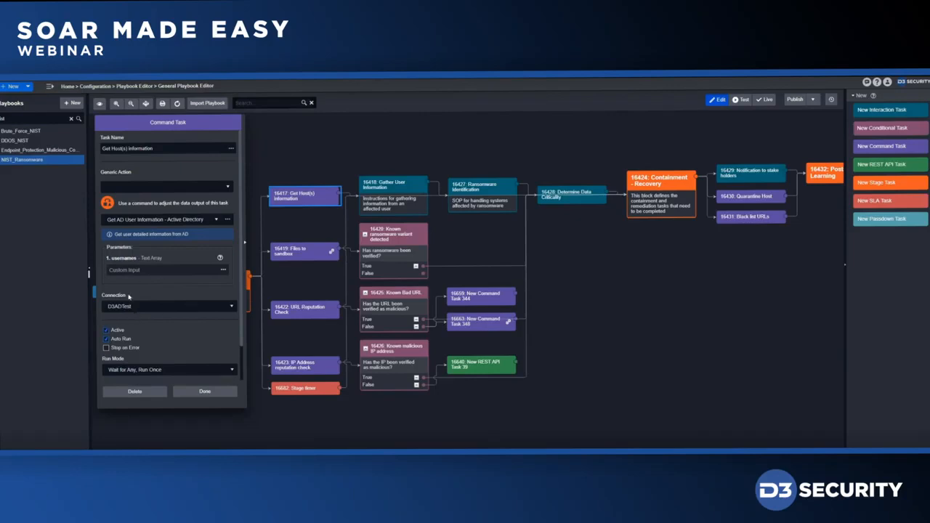
click(203, 389)
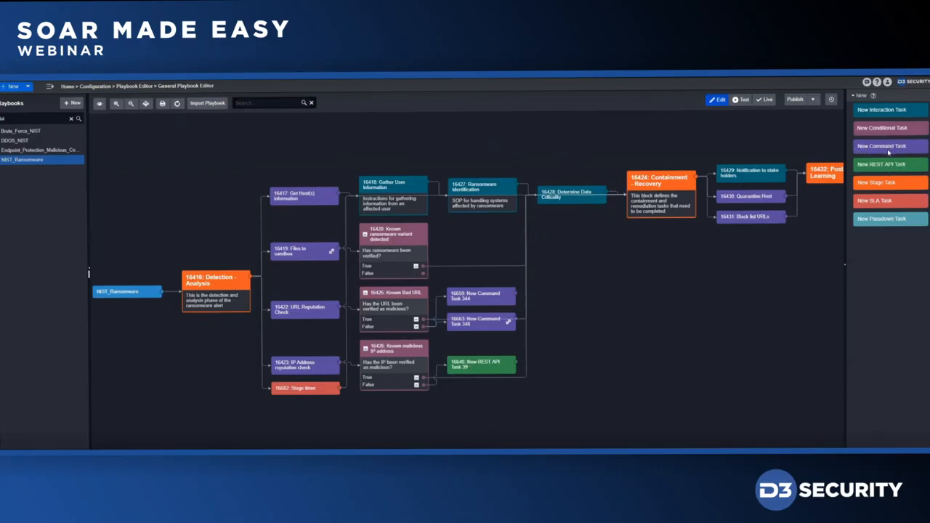
Examine the New REST API Task 39 settings, including its URL, method options, header, body, assignment and run mode.
click(461, 362)
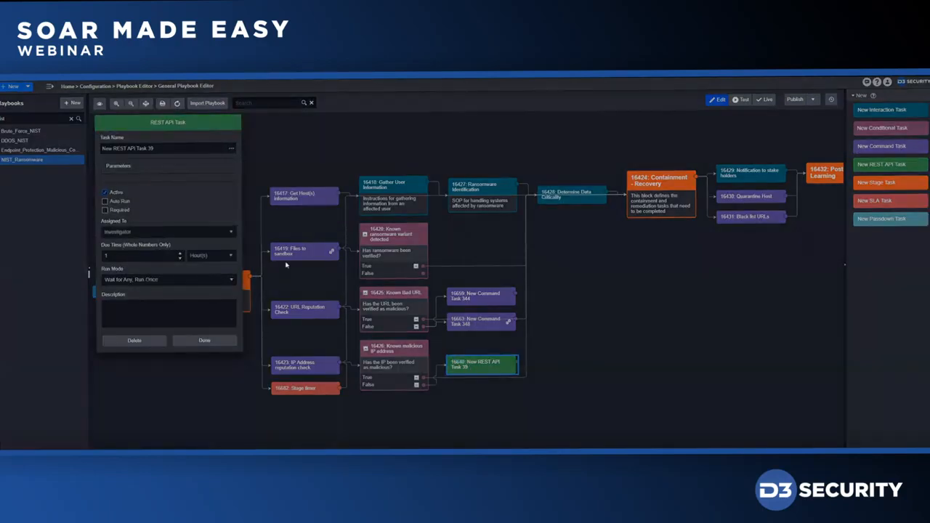
drag(192, 127, 200, 132)
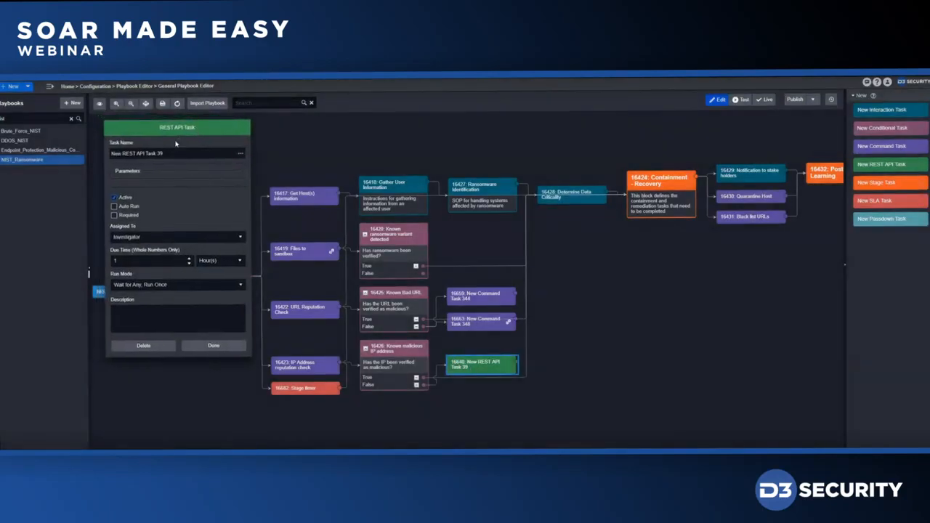
click(136, 181)
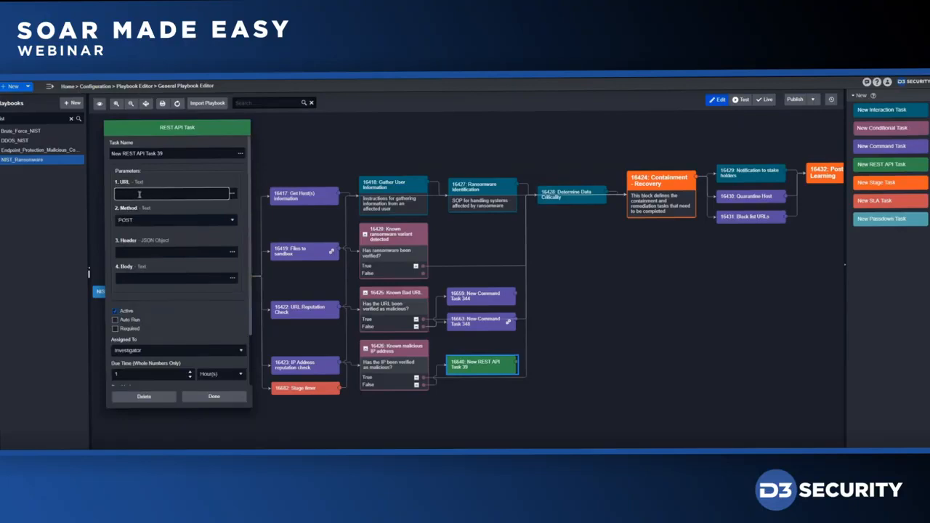
click(137, 226)
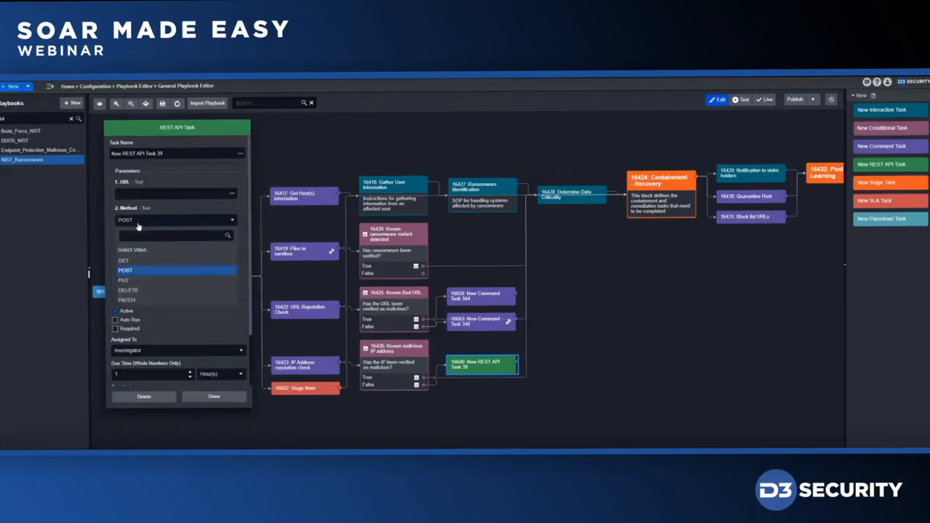
click(138, 227)
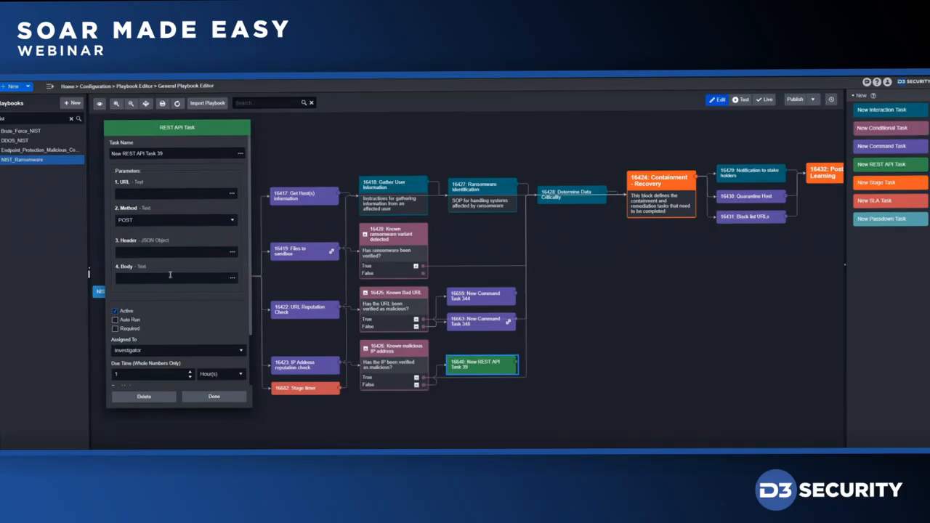
scroll(170, 274, down, 1)
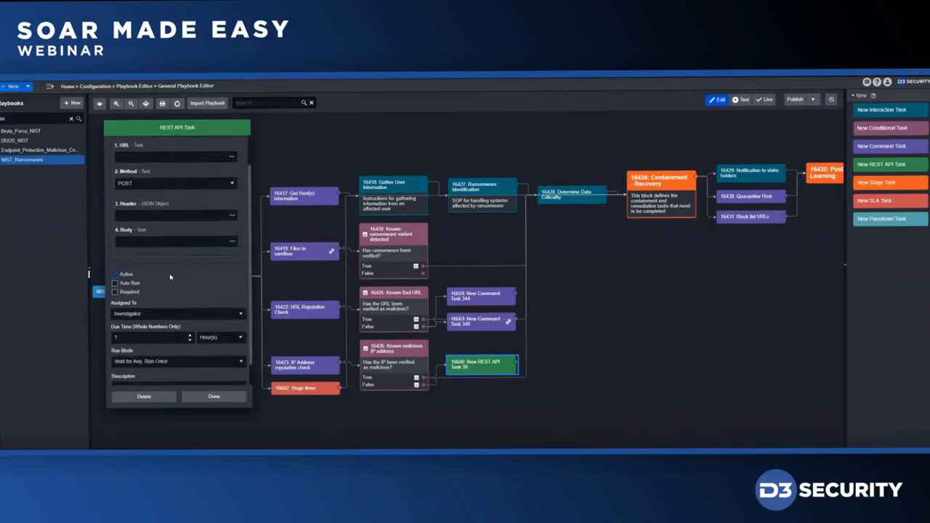
scroll(169, 276, up, 1)
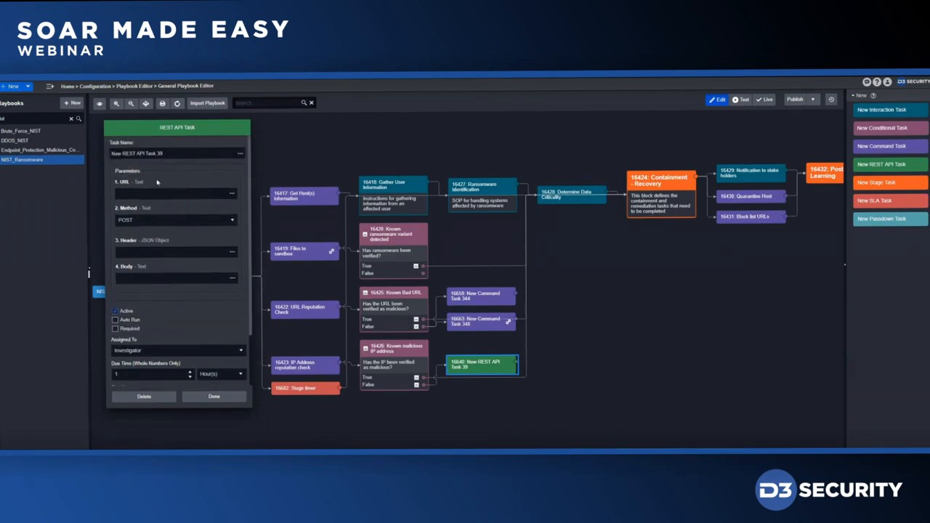
scroll(179, 295, down, 1)
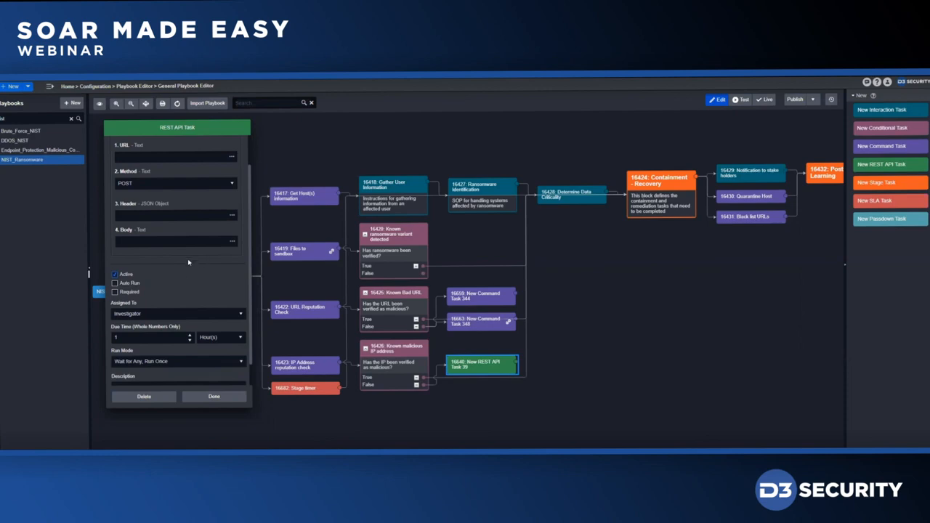
scroll(191, 254, down, 1)
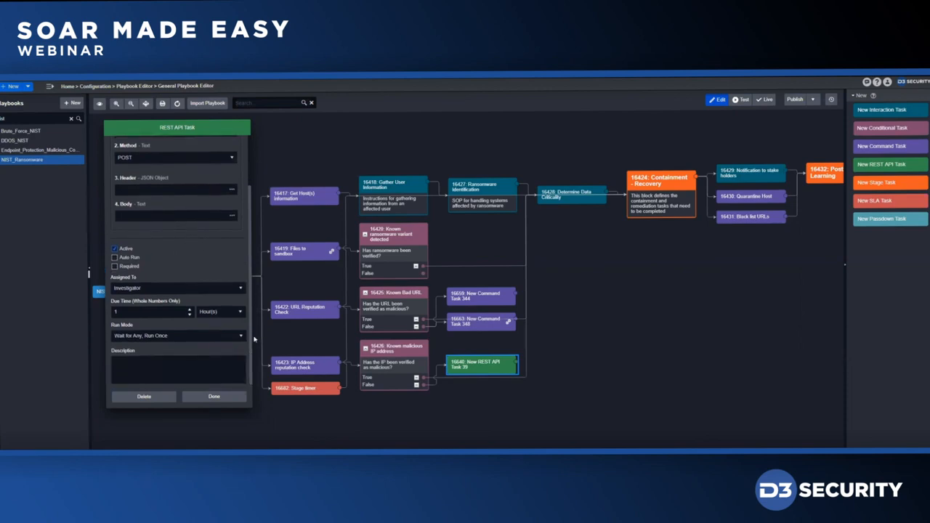
click(234, 397)
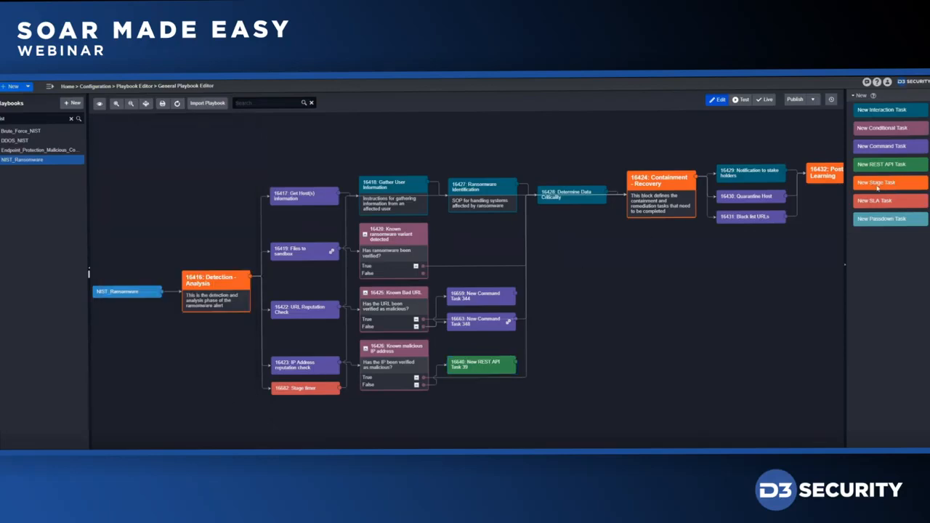
Review the Detection - Analysis stage task's run mode, description and instruction settings, and close it.
click(242, 302)
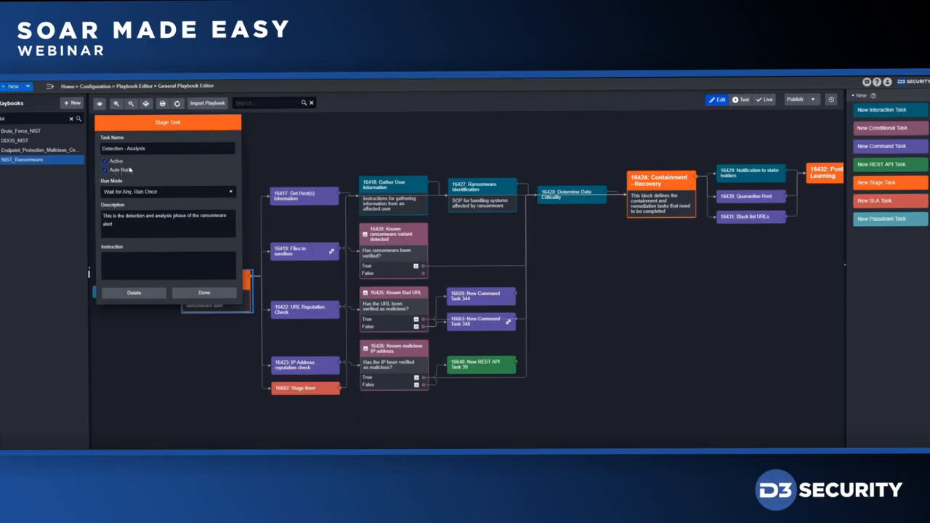
click(125, 265)
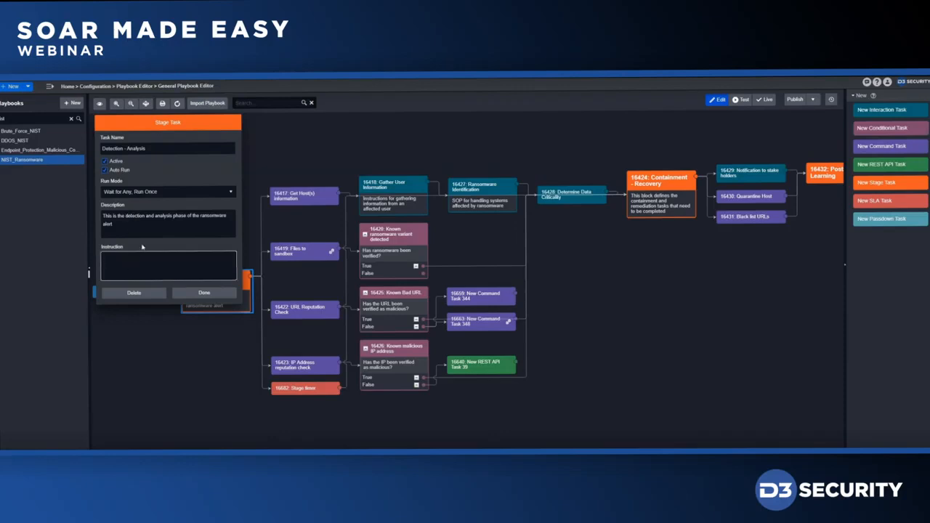
click(196, 293)
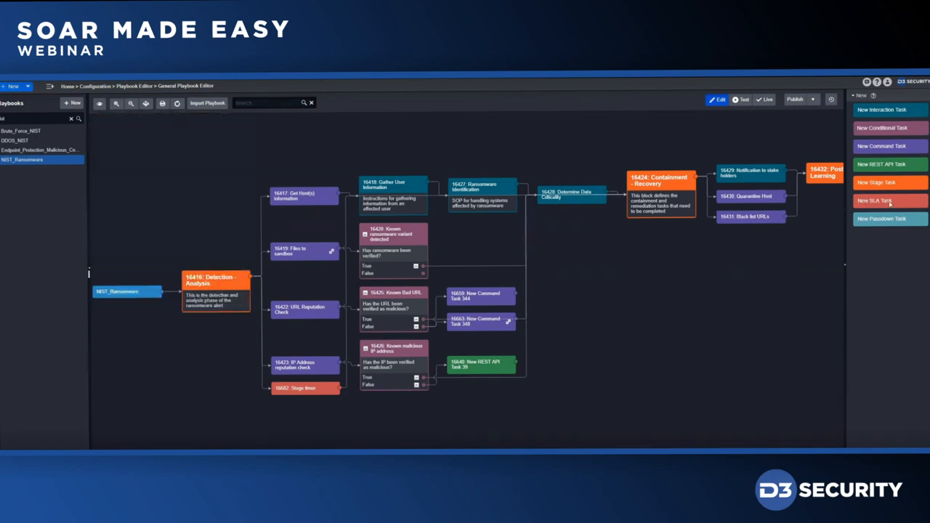
View the SLA choices and timer actions of the Stage timer SLA task, and close it.
click(320, 392)
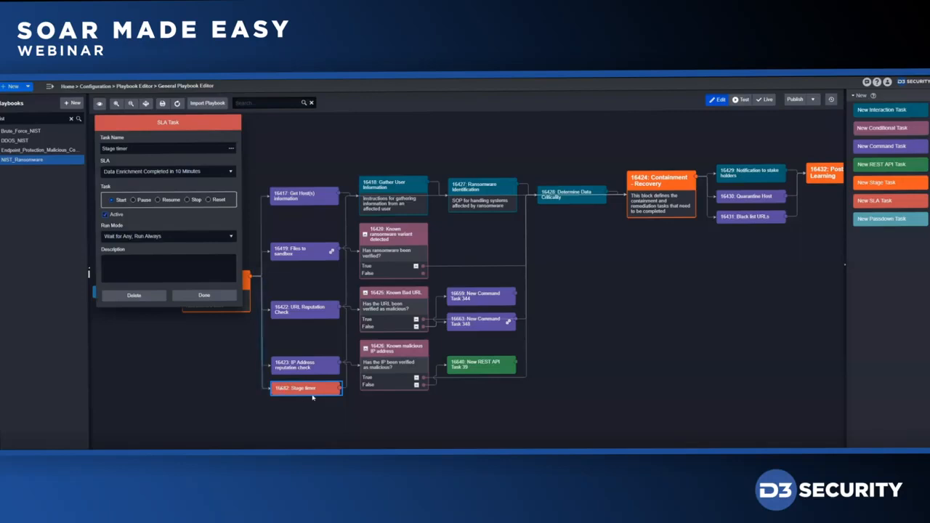
click(139, 172)
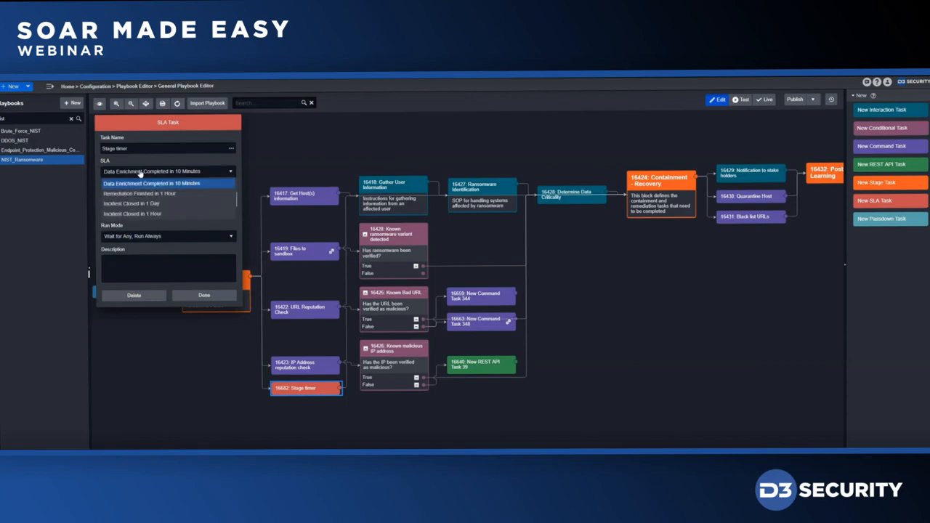
click(140, 172)
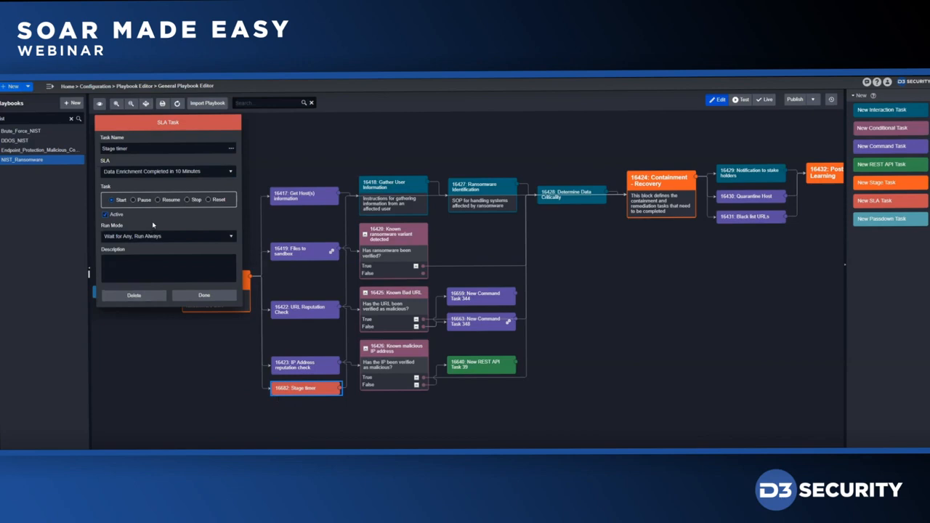
click(199, 294)
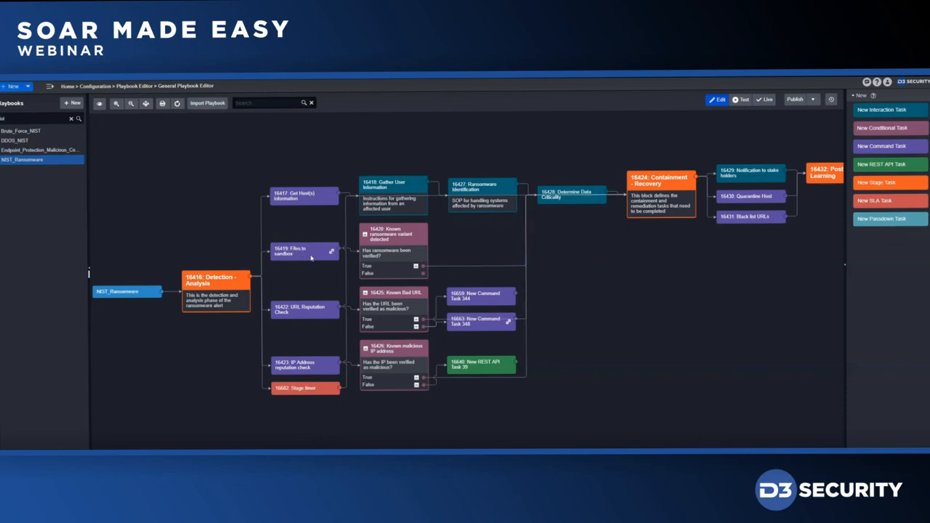
View the nested Sandboxing playbook linked to the Files to sandbox task, and close it.
mouse_move(675, 264)
mouse_down()
mouse_move(637, 264)
mouse_move(675, 257)
mouse_up()
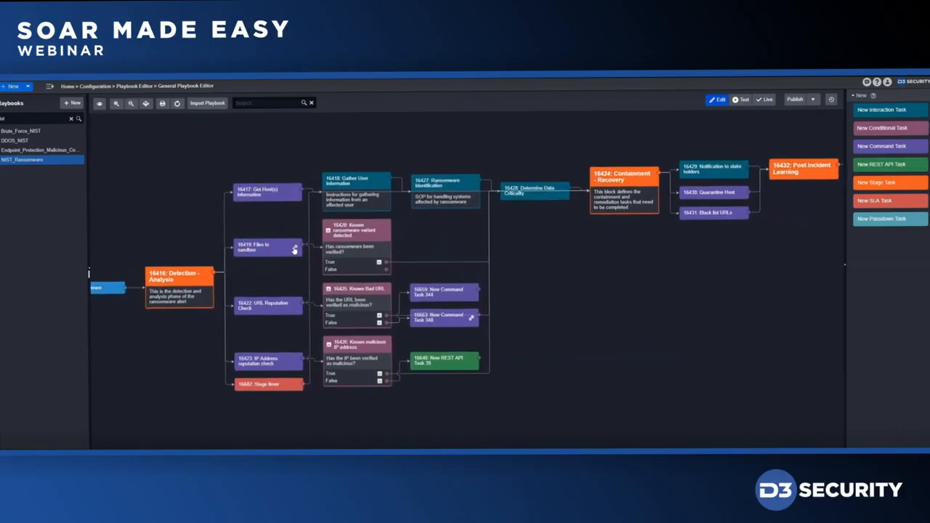
click(295, 250)
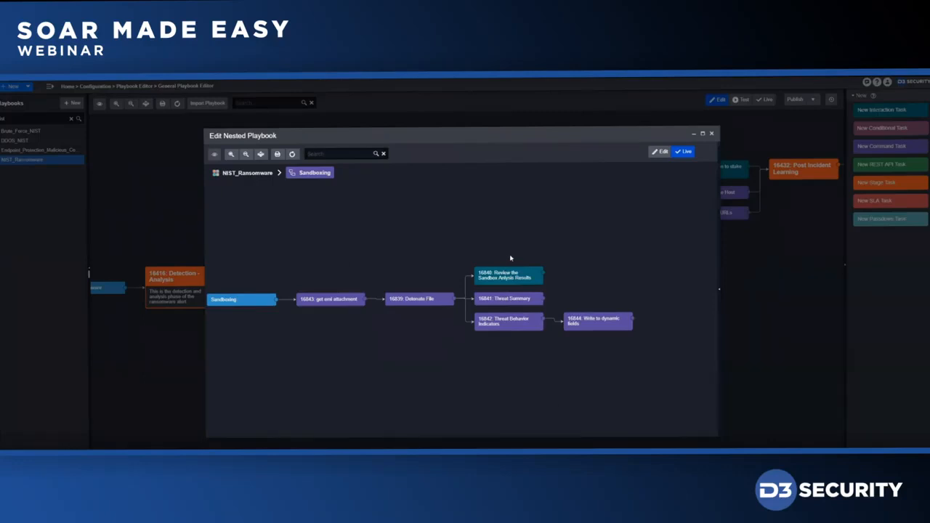
click(711, 133)
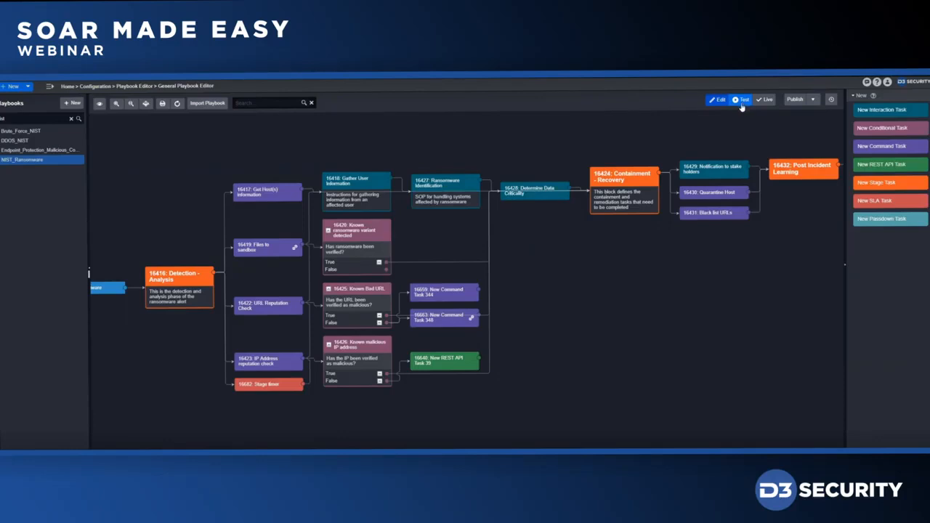
Review the sites available for publishing the playbook without publishing it, and view its version history.
click(799, 104)
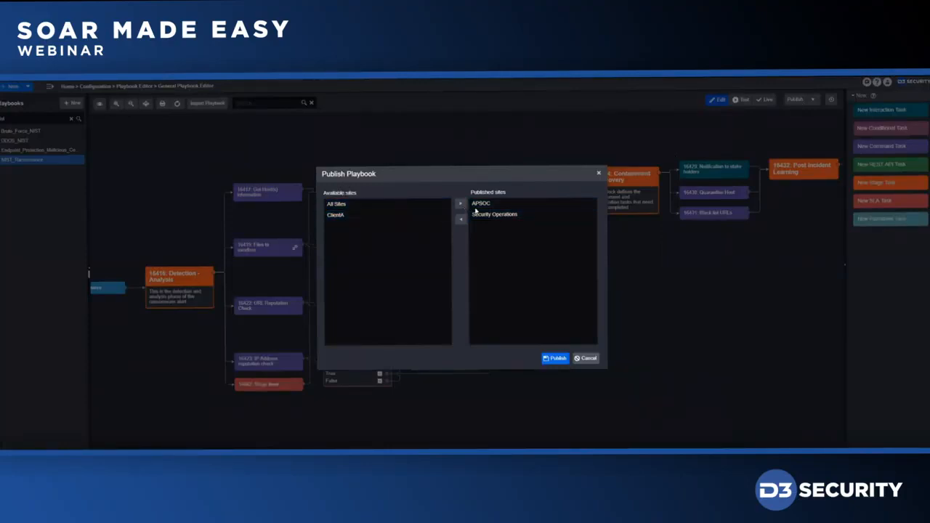
click(482, 212)
click(380, 216)
click(585, 358)
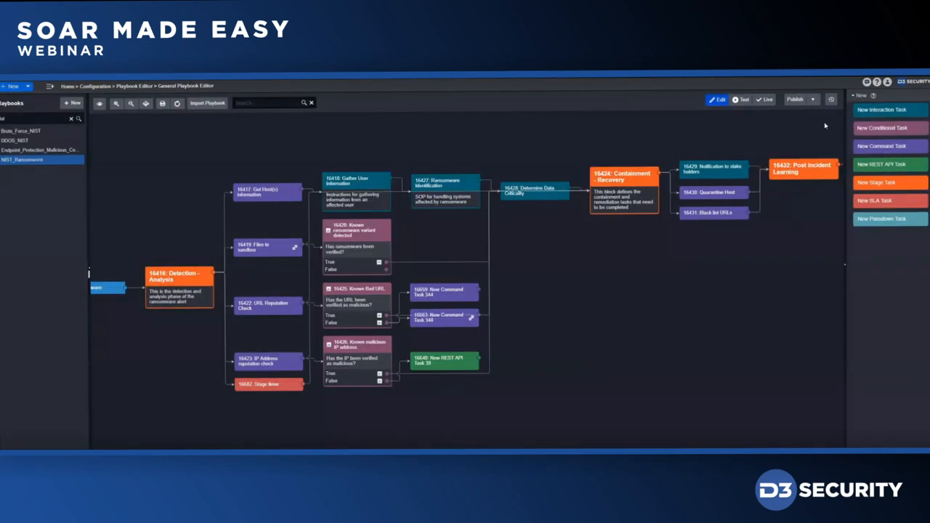
click(831, 100)
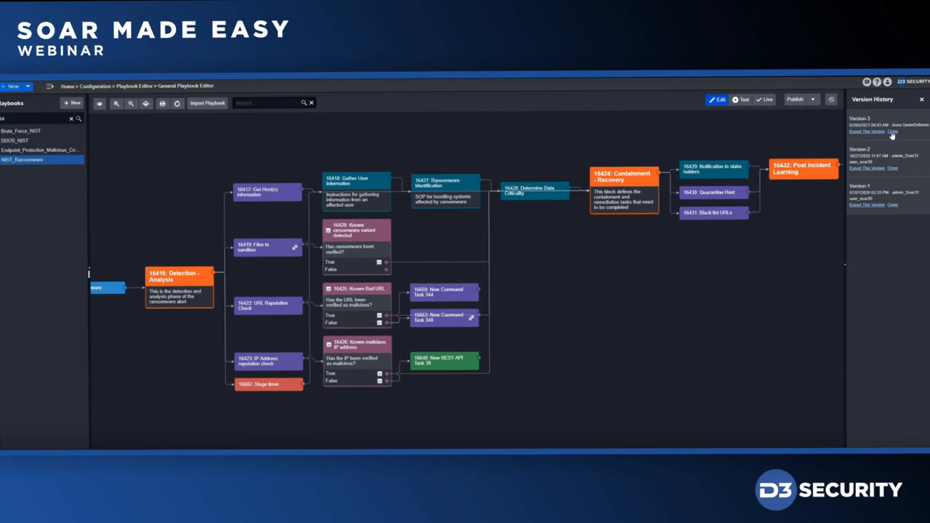
click(921, 99)
Open the Setup Integrations & Automation Rules page in the Integration configuration area.
click(50, 87)
click(234, 89)
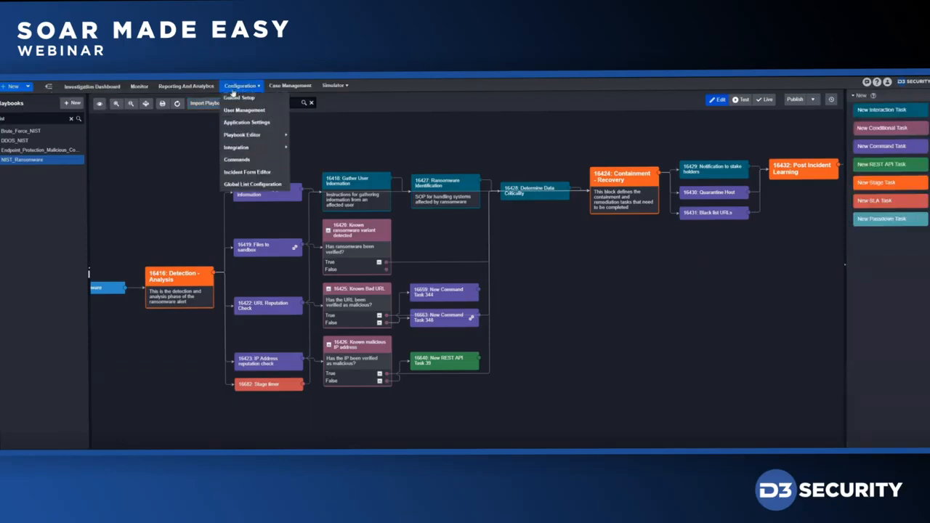
mouse_move(236, 148)
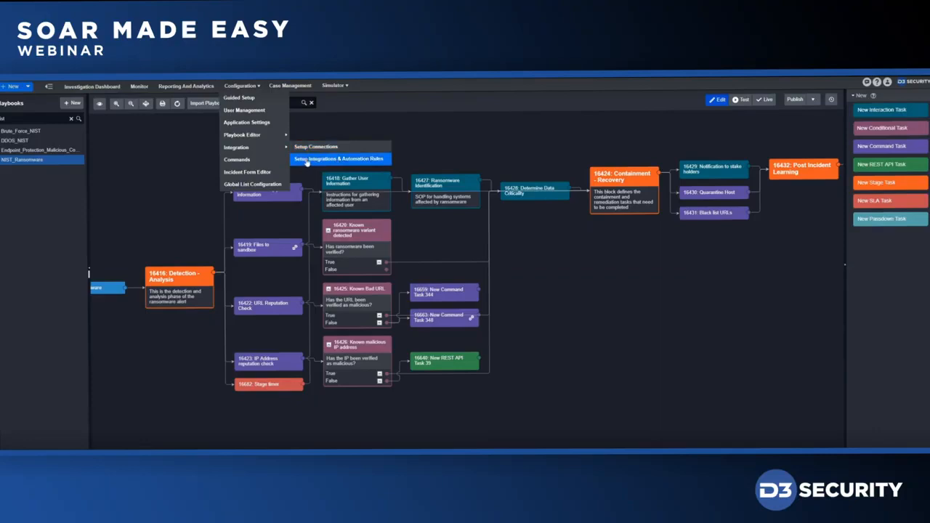
click(307, 160)
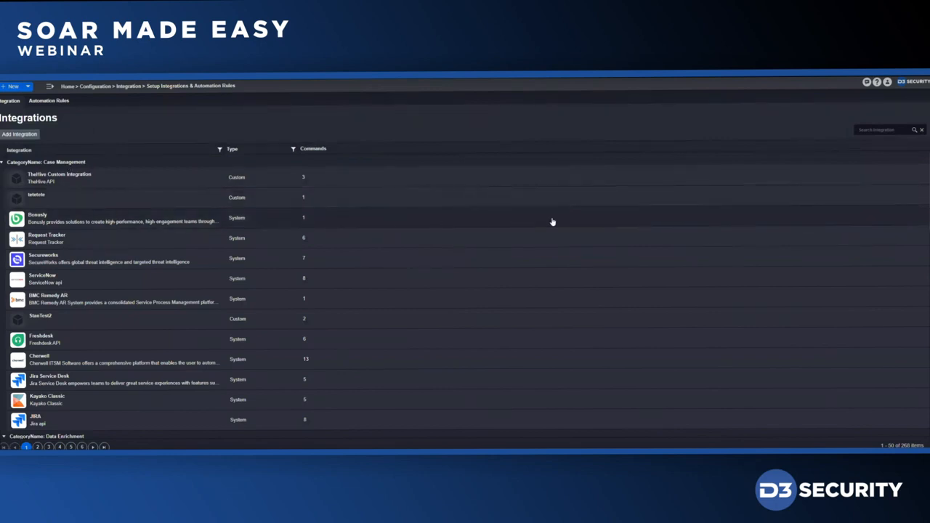
Search the integrations for Virus, open VirusTotal, and view the types of connection parameters that can be added.
click(871, 130)
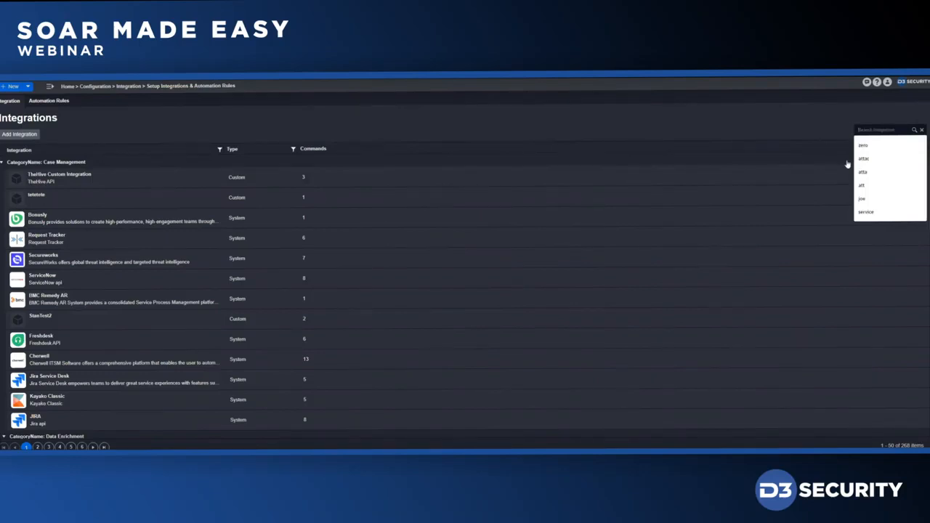
text(Virus)
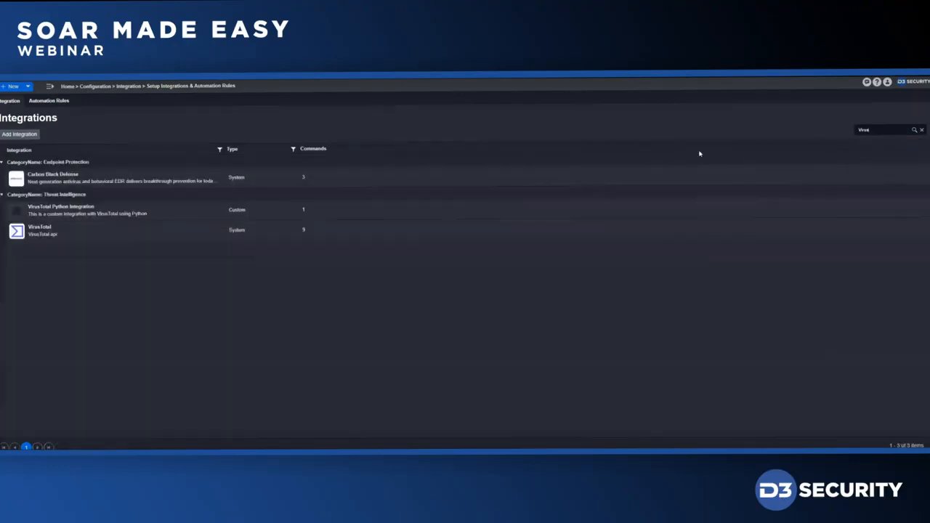
click(51, 237)
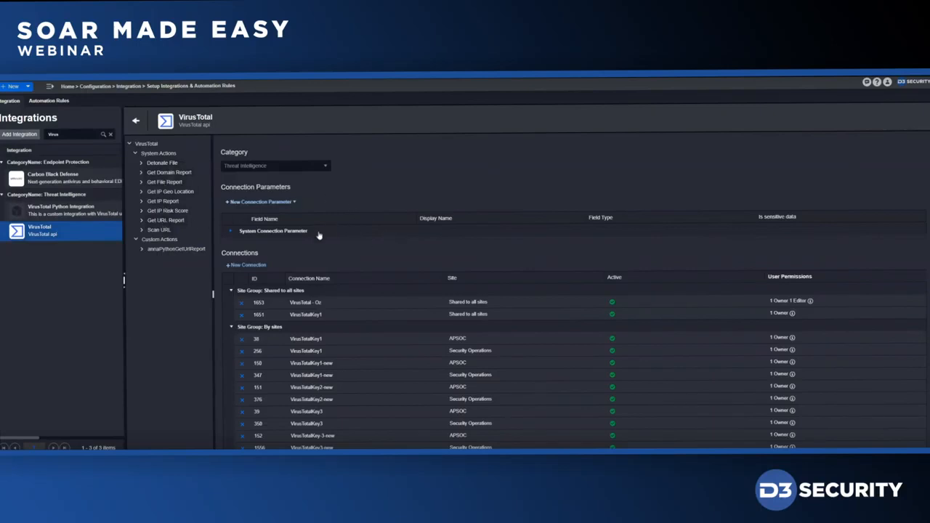
click(275, 202)
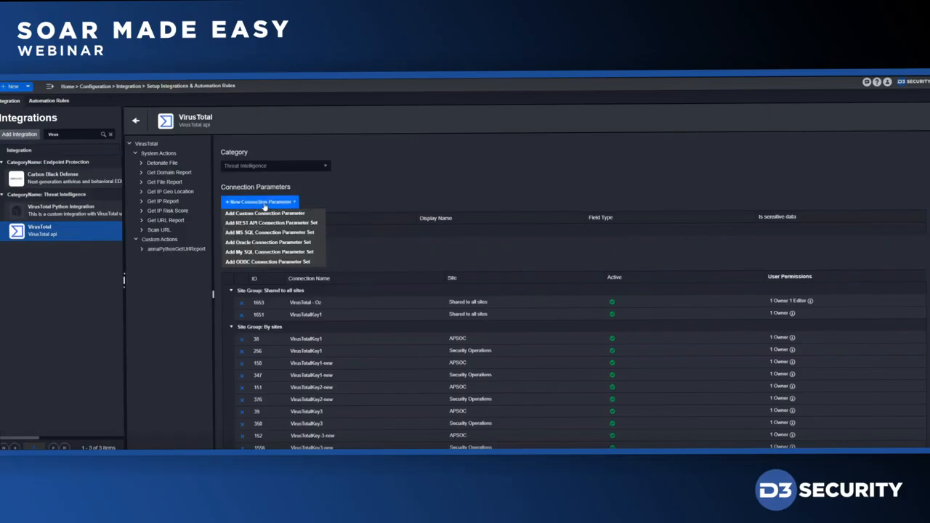
click(342, 215)
Examine the shared VirusTotalKey1 connection's settings and user permissions, and close it without saving.
scroll(337, 216, down, 1)
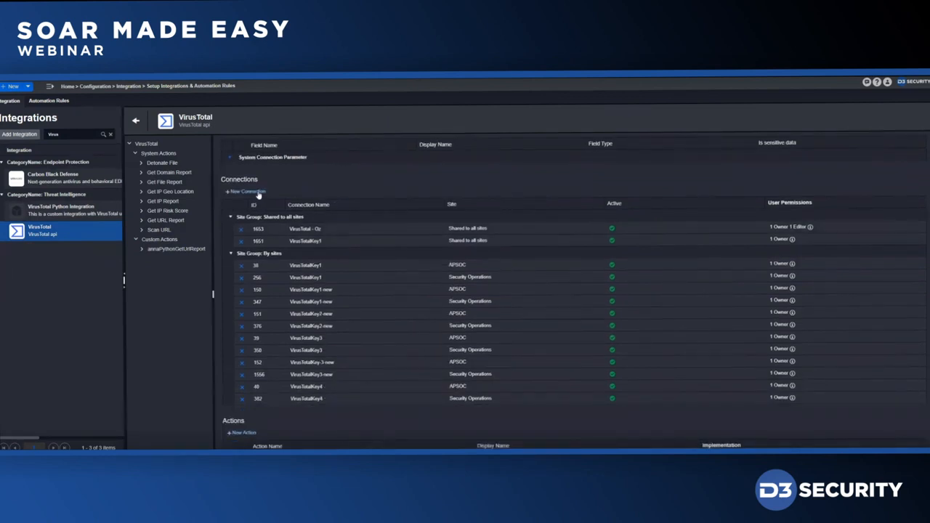
click(306, 242)
double_click(307, 245)
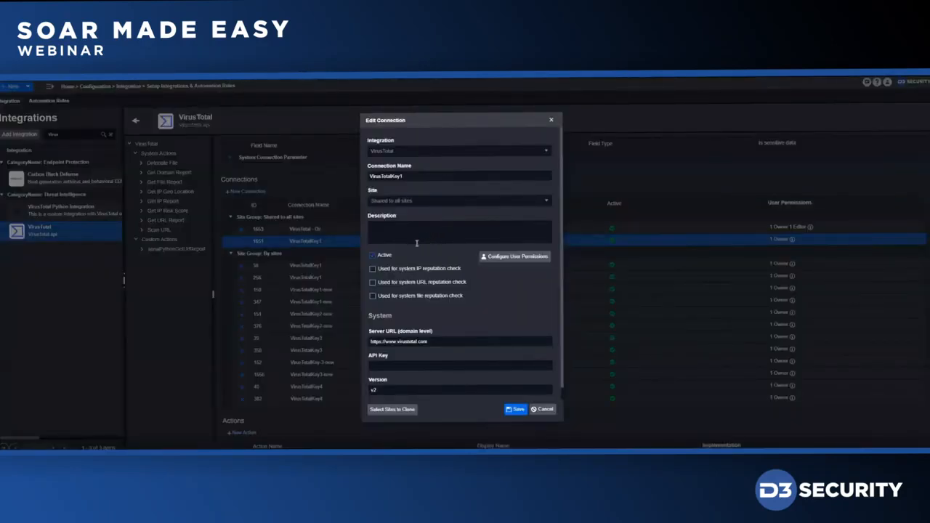
scroll(435, 246, down, 1)
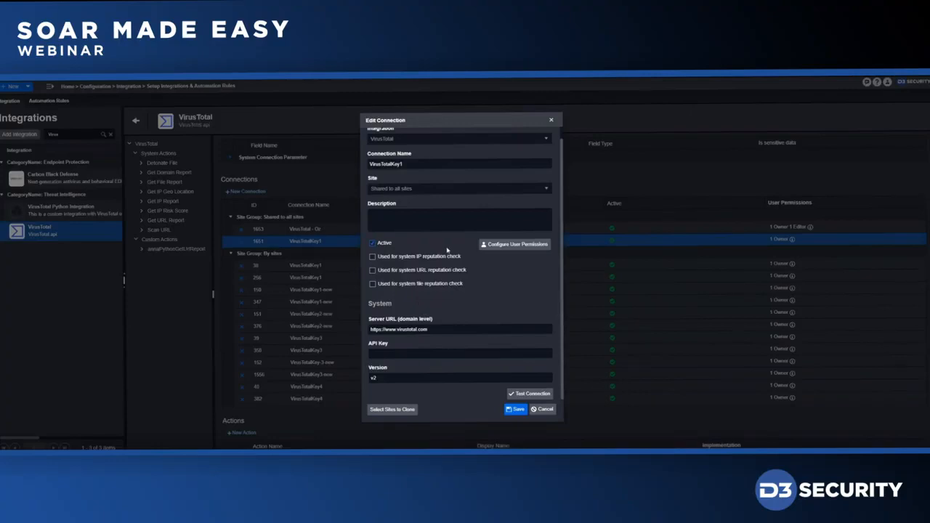
scroll(431, 245, up, 1)
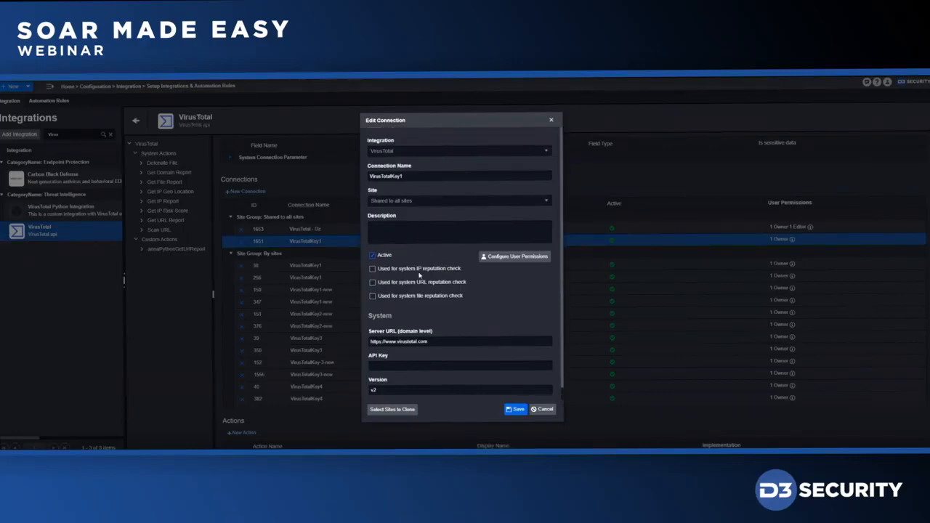
click(514, 260)
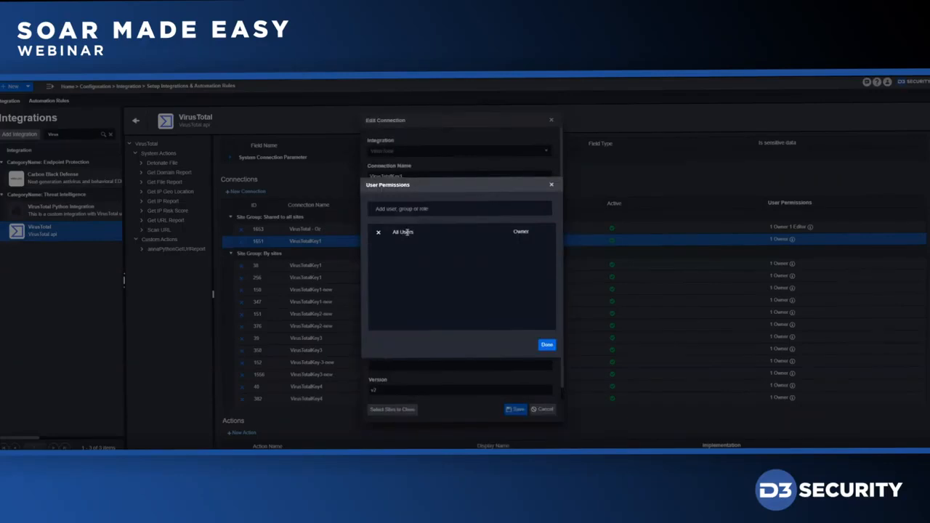
click(546, 345)
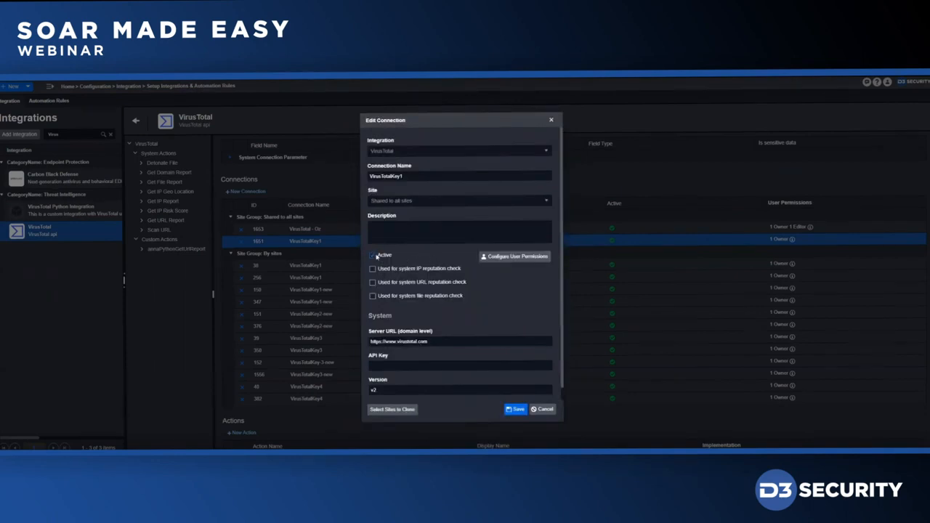
scroll(427, 269, down, 1)
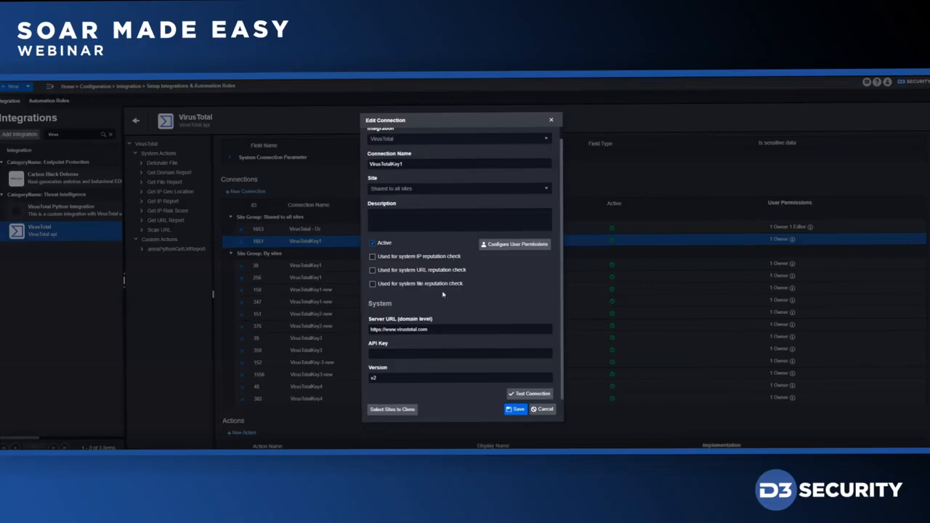
click(549, 413)
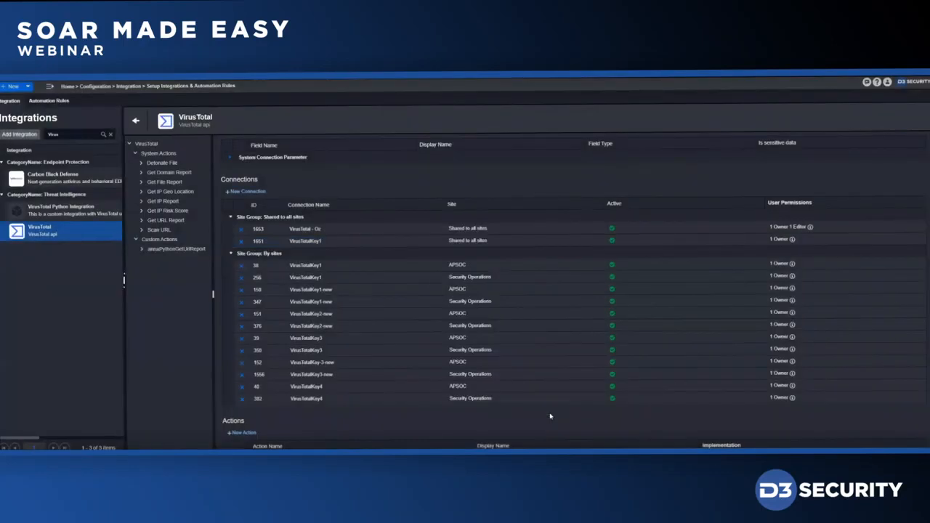
Look through VirusTotal's connections and actions, and open the Detonate File system action.
scroll(307, 285, down, 2)
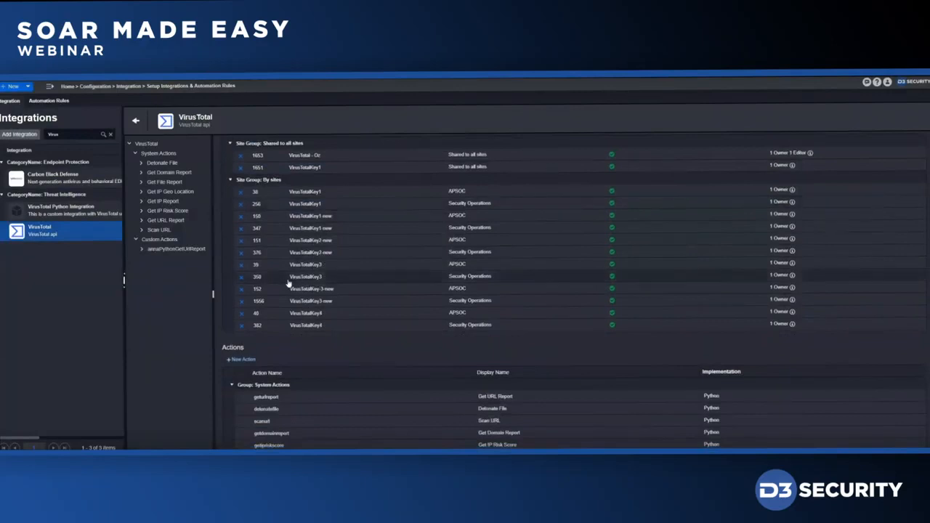
scroll(279, 260, down, 1)
scroll(279, 260, down, 1)
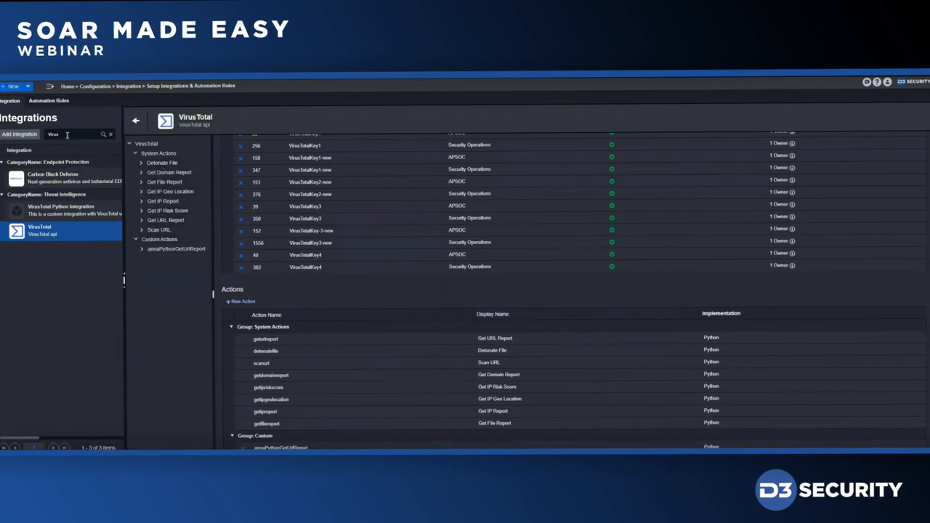
click(163, 163)
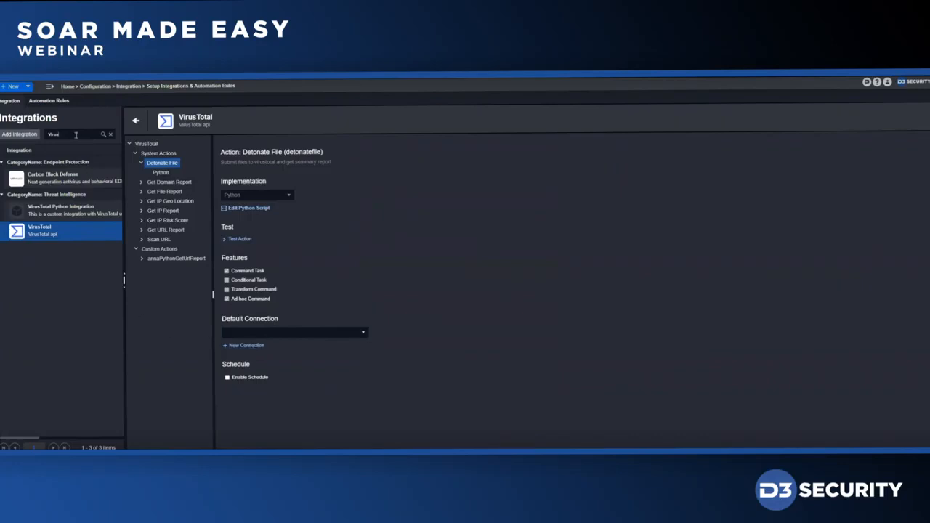
Search the integrations for Sent and open Azure Sentinel's Fetch Incident action.
key(BackSpace)
key(BackSpace)
text(Sent)
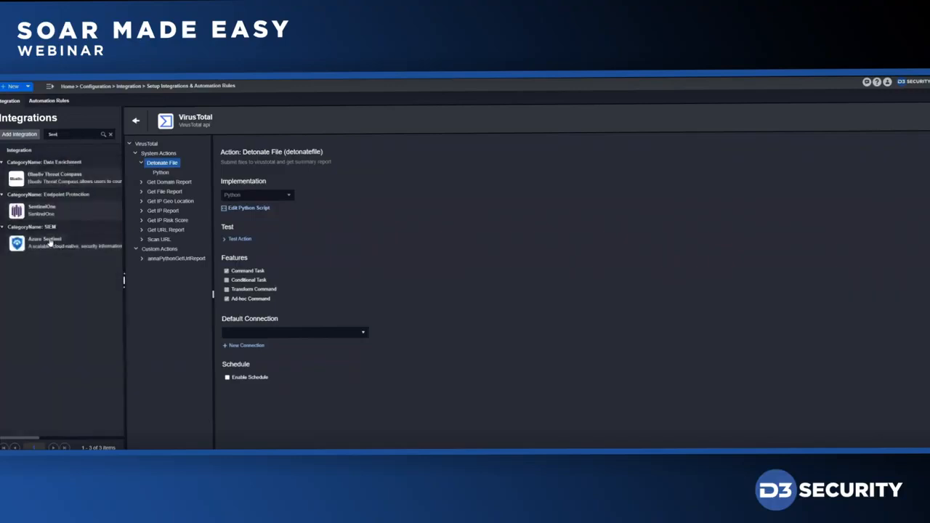
click(34, 249)
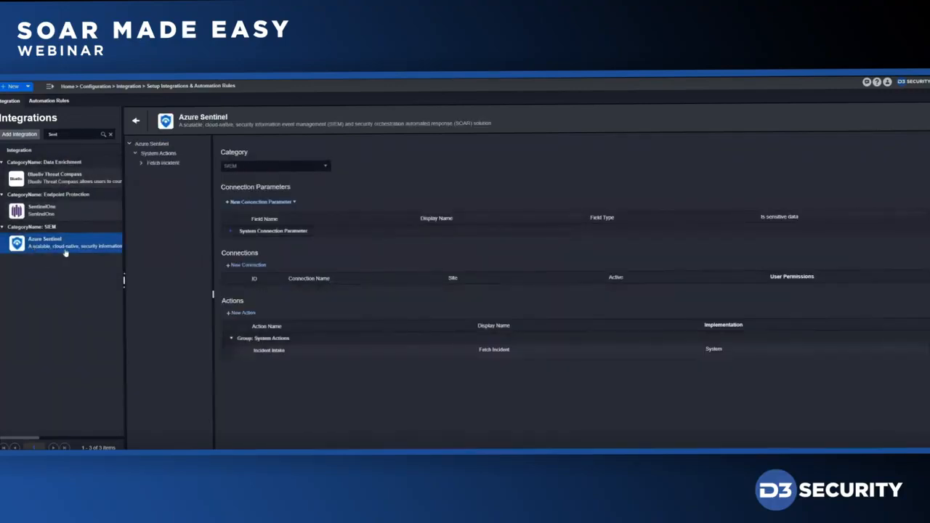
click(165, 164)
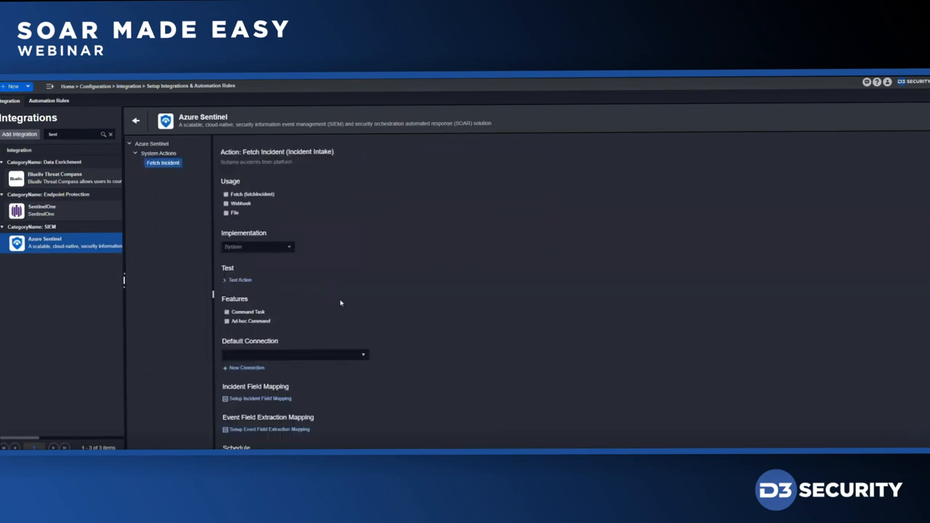
View the Incident Field Mapping of Azure Sentinel's Fetch Incident action, and close it.
scroll(340, 302, down, 1)
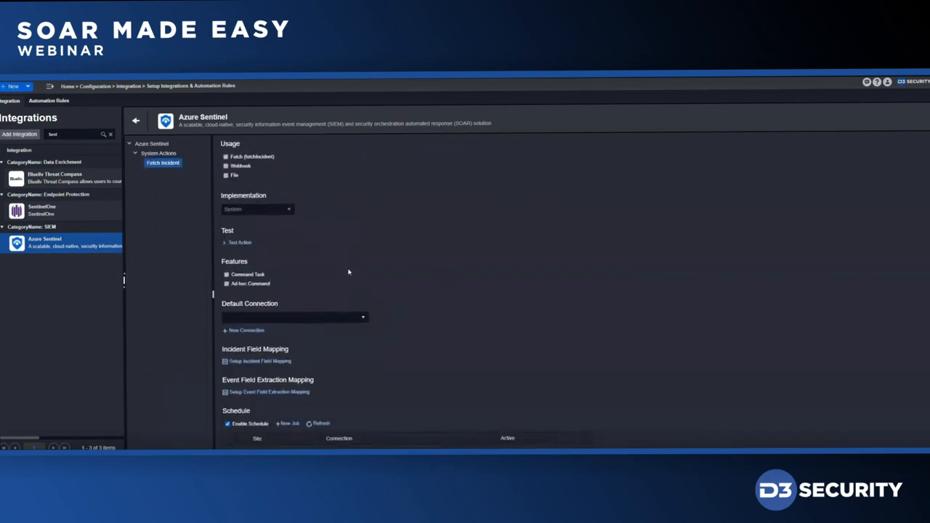
click(268, 363)
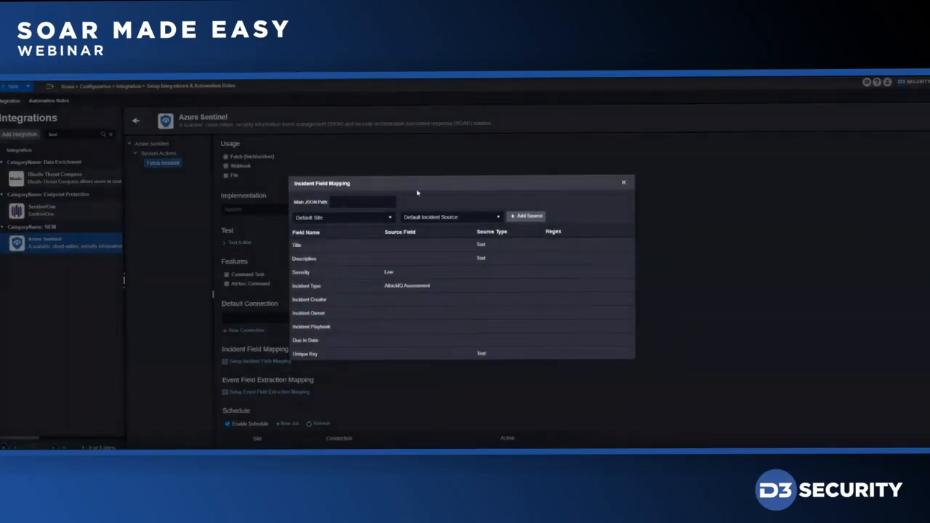
drag(415, 184, 415, 159)
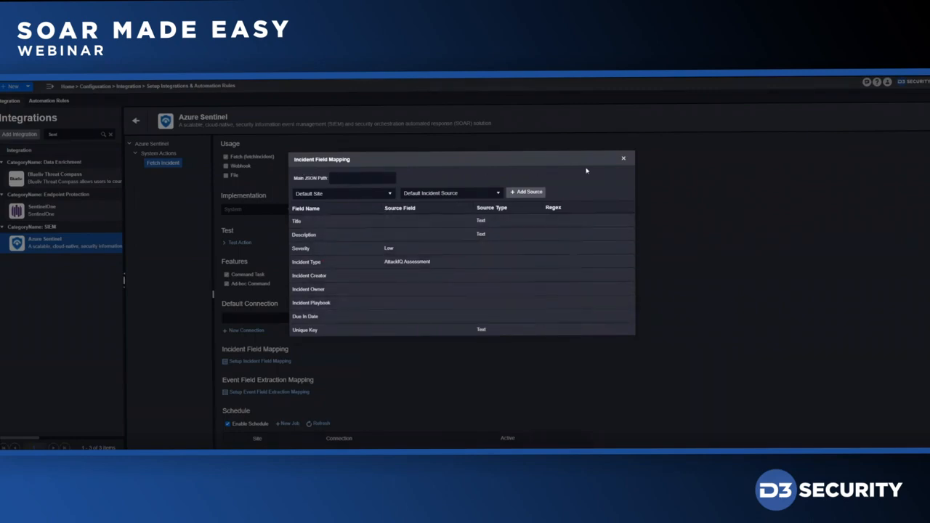
click(623, 158)
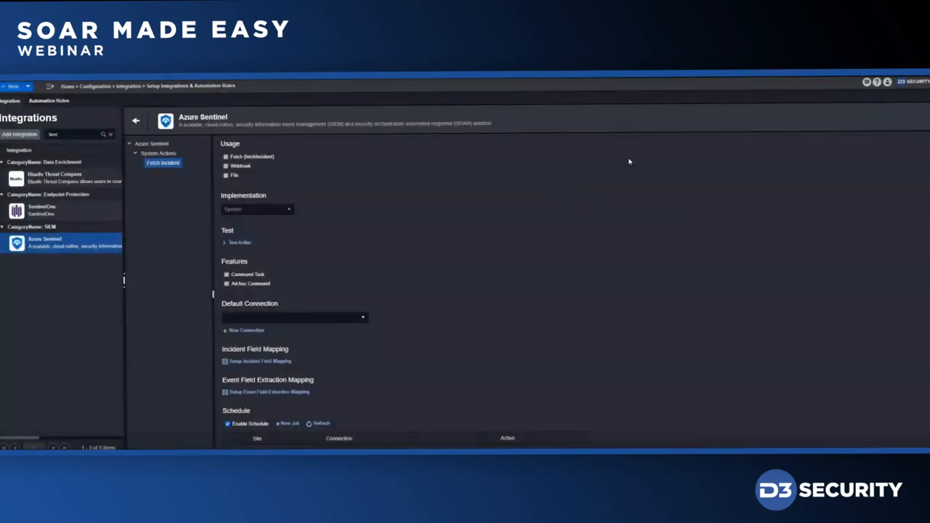
View the Event Field Extraction Mapping and its event source choices for Azure Sentinel, and close it.
click(252, 393)
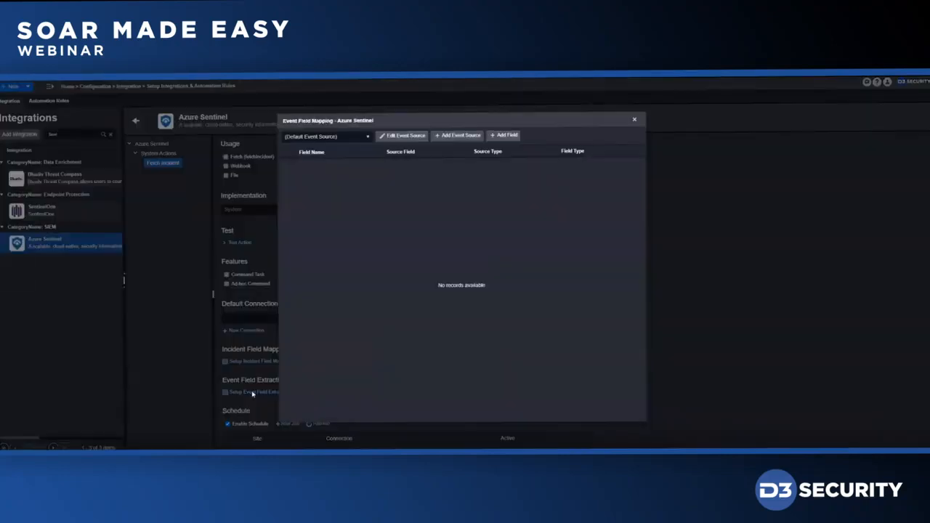
click(348, 137)
click(347, 137)
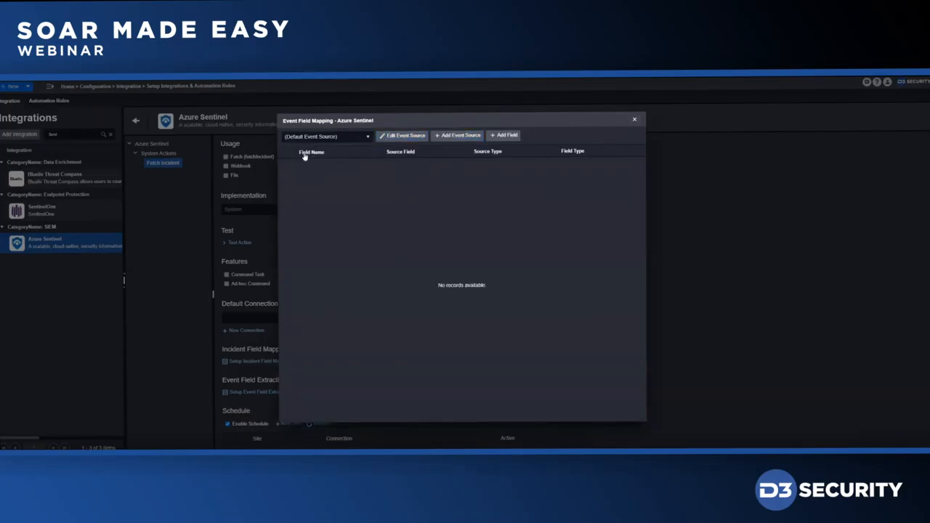
click(635, 121)
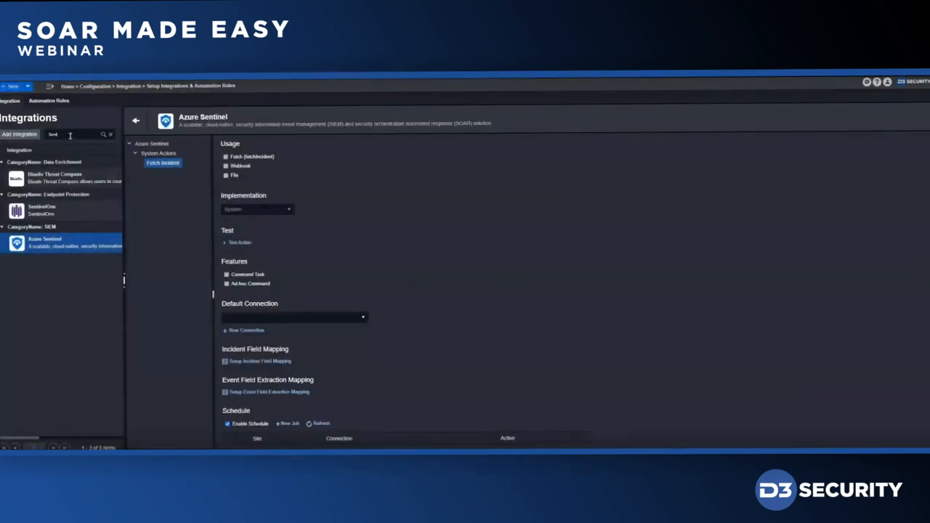
Search the integrations for splunk and open the Fetch Event system action of Splunk.
click(71, 136)
key(BackSpace)
key(BackSpace)
key(BackSpace)
key(BackSpace)
text(s)
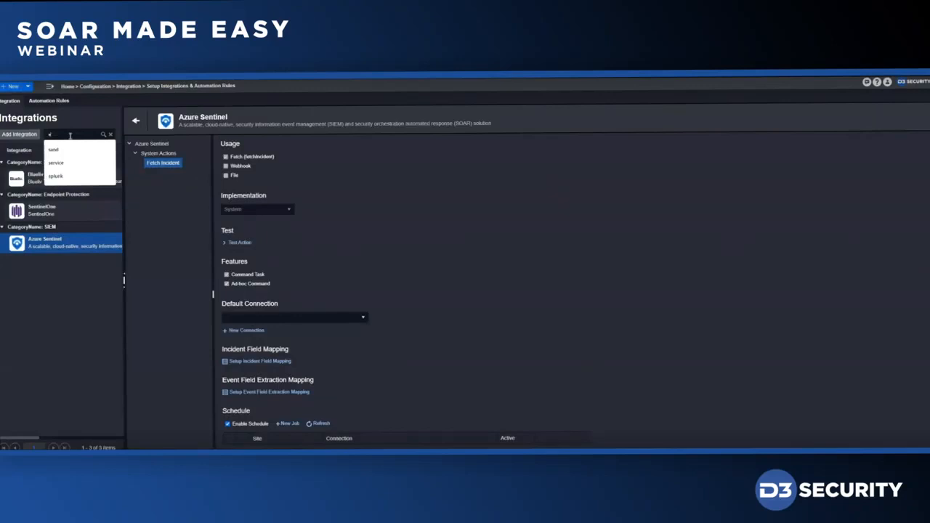
text(plunk)
key(Return)
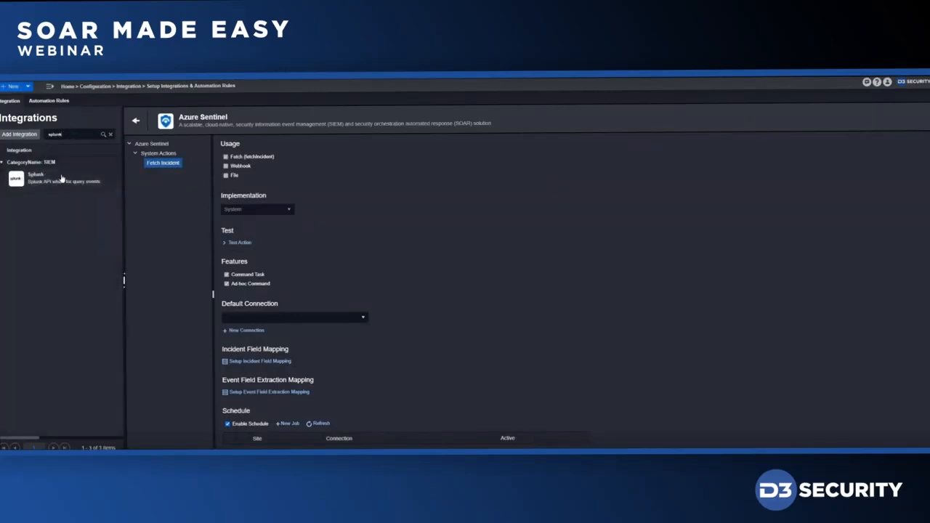
click(62, 178)
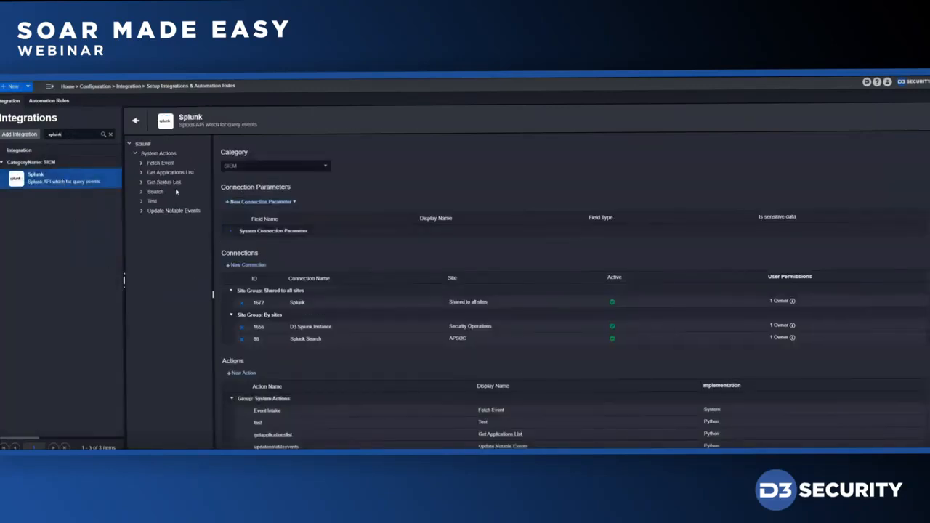
click(163, 164)
View the Event Field Extraction Mapping of Splunk's Fetch Event action and its available event sources.
scroll(387, 376, down, 2)
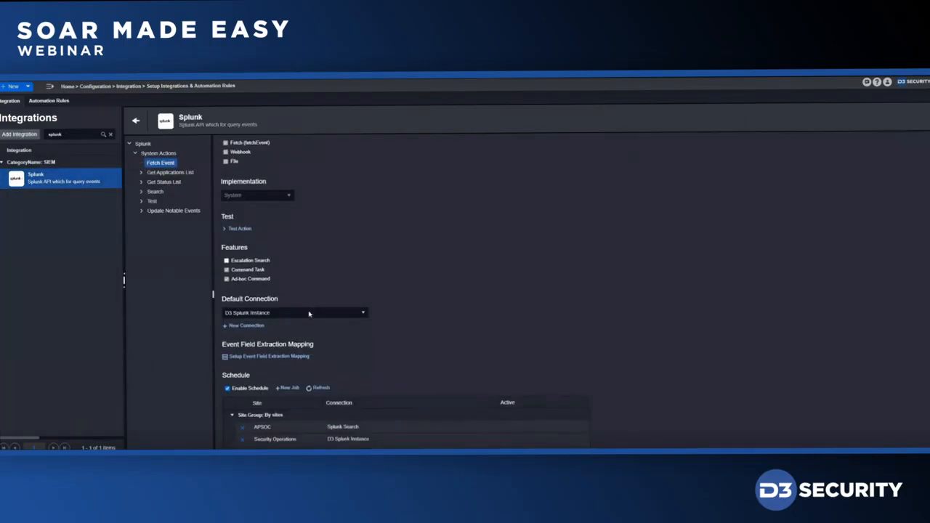
click(266, 356)
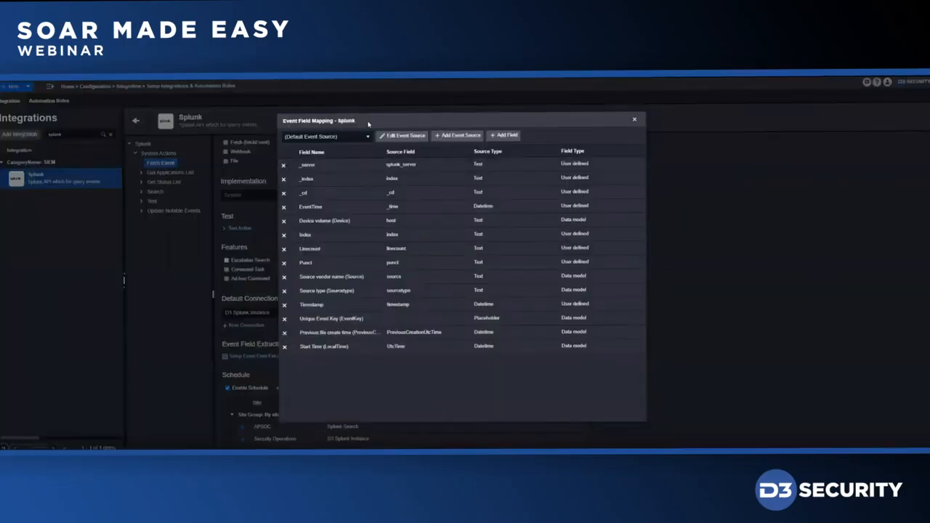
drag(395, 126, 474, 131)
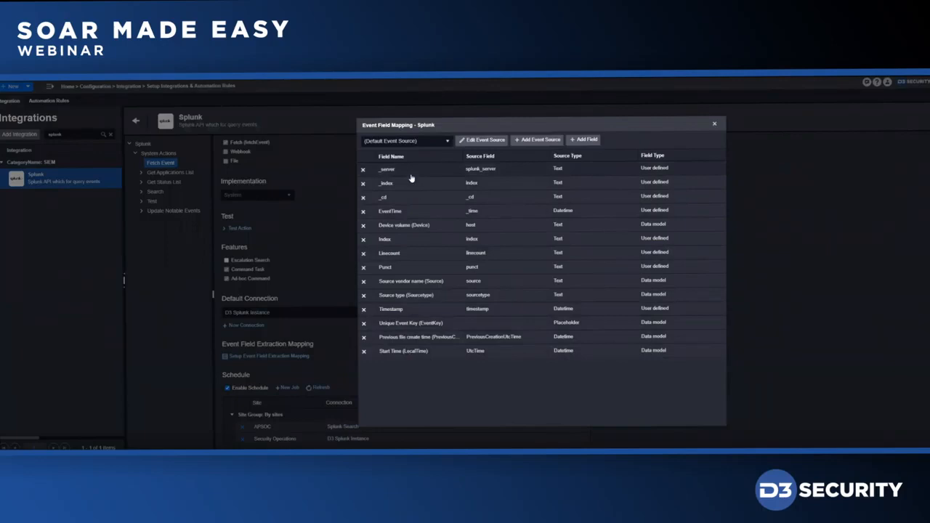
drag(451, 122, 451, 115)
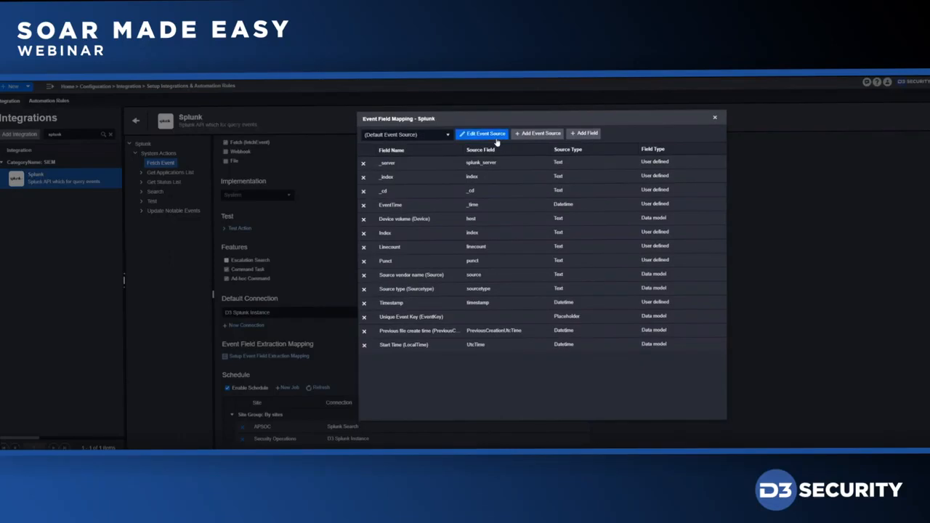
click(445, 136)
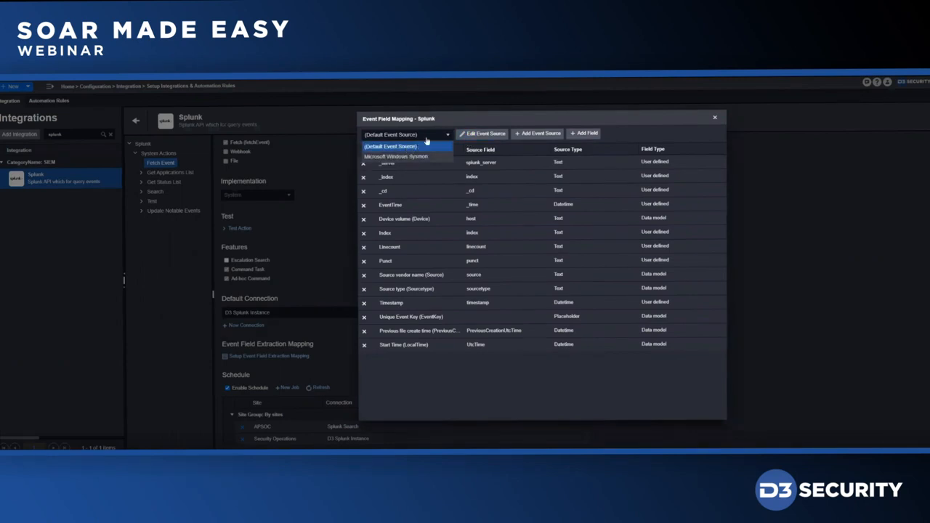
click(460, 123)
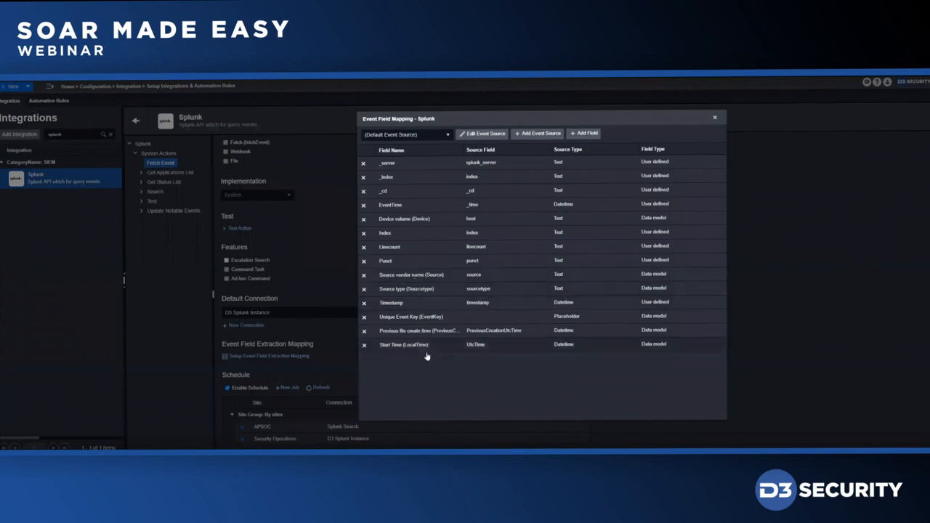
Try the Regex source type on the Source type field mapping, cancel the edit and close the event field mapping.
double_click(404, 293)
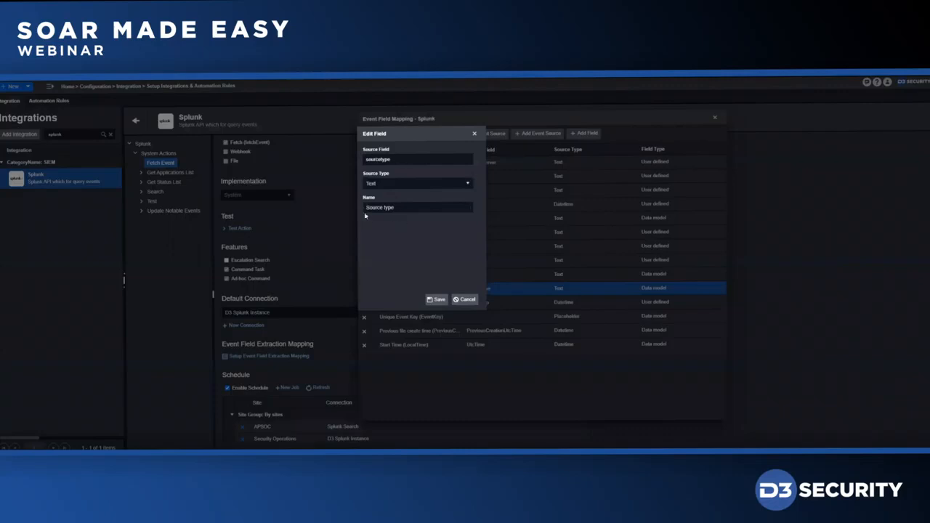
click(393, 188)
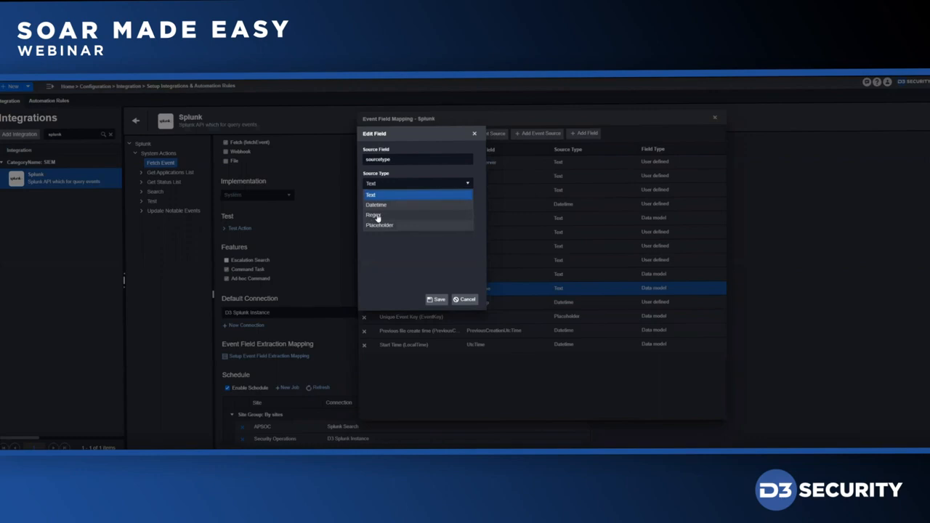
click(374, 215)
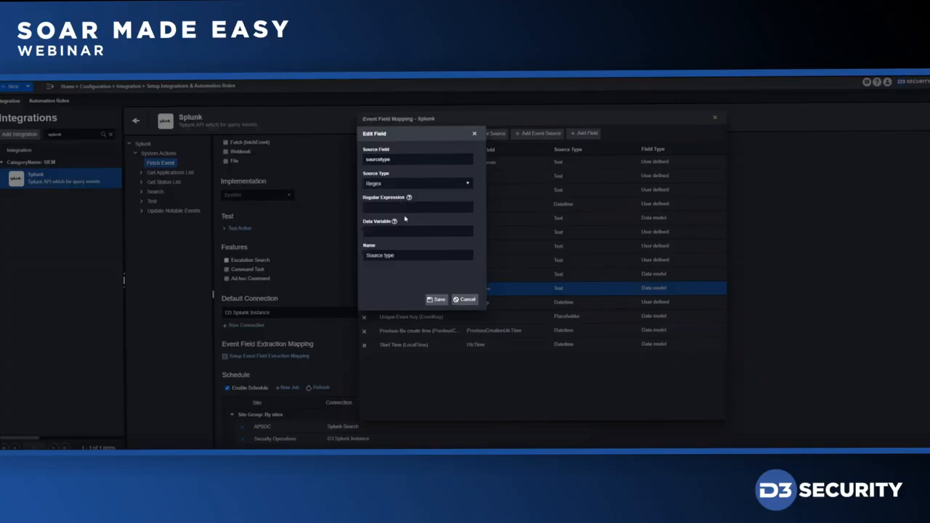
click(465, 300)
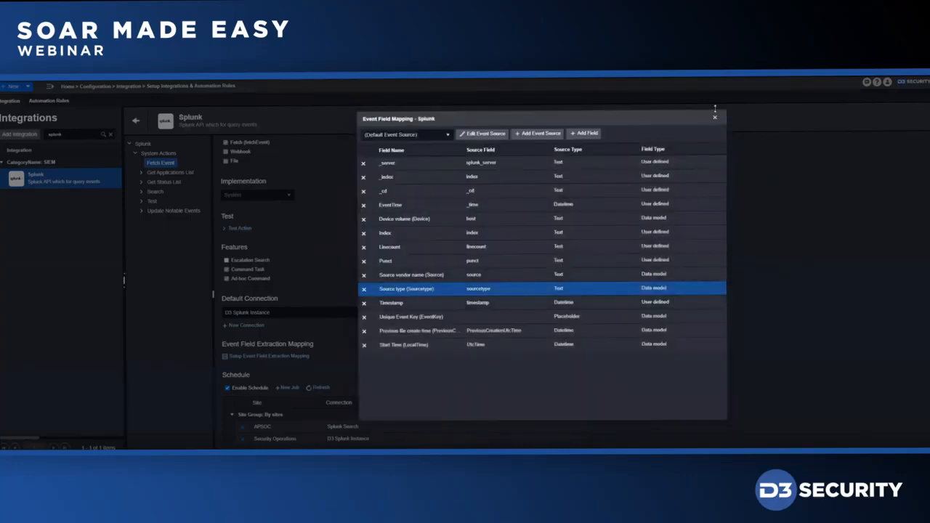
click(714, 117)
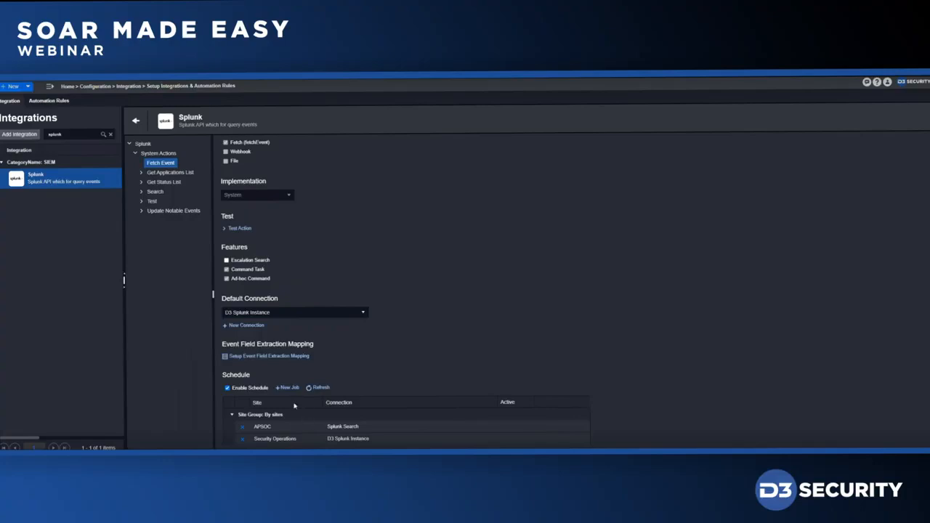
View the scheduled Fetch Event job for the Security Operations site, including its interval and action inputs, and close it without saving.
double_click(294, 441)
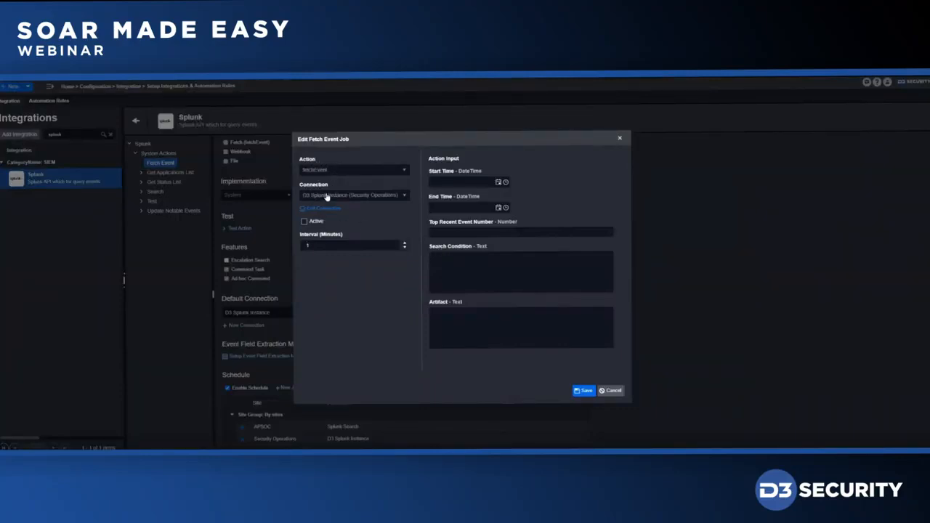
click(333, 246)
drag(379, 142, 394, 135)
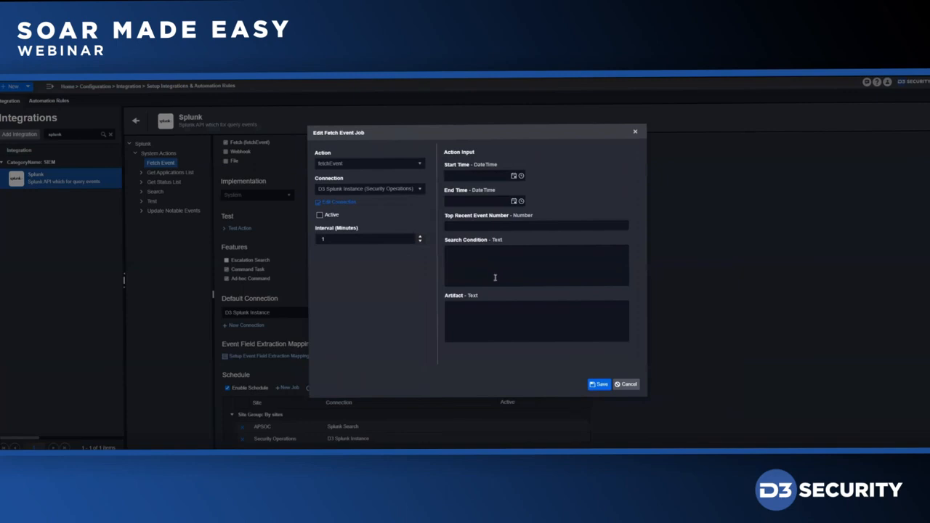
click(629, 384)
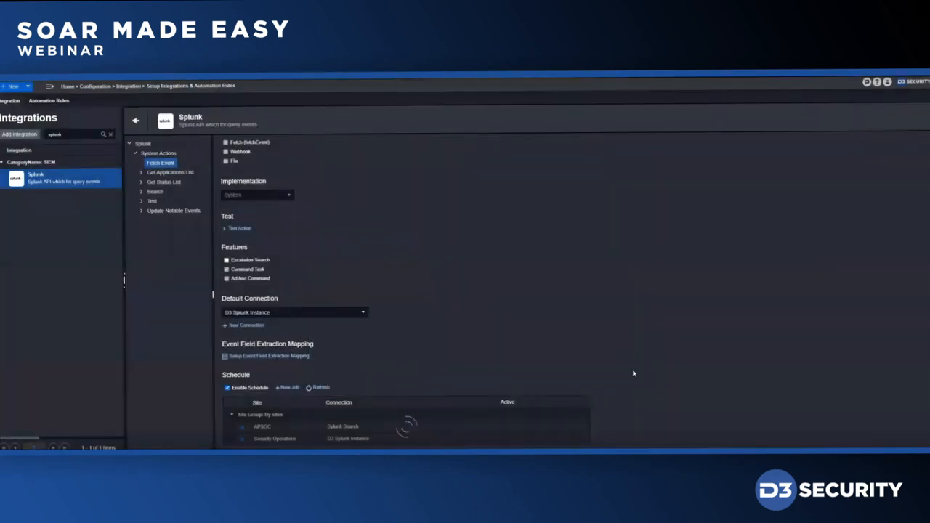
Start a new automation rule of type Dismissal with a condition on Event Type using the = operator.
click(61, 102)
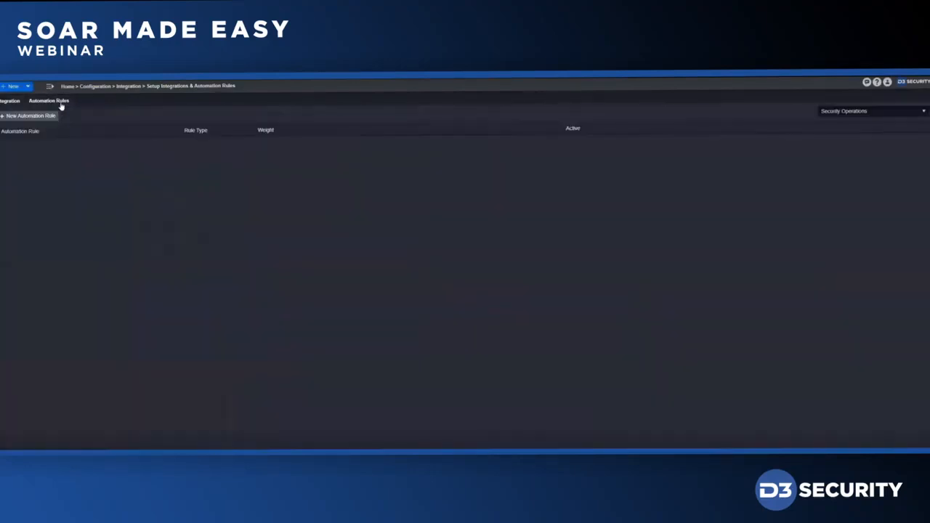
click(35, 117)
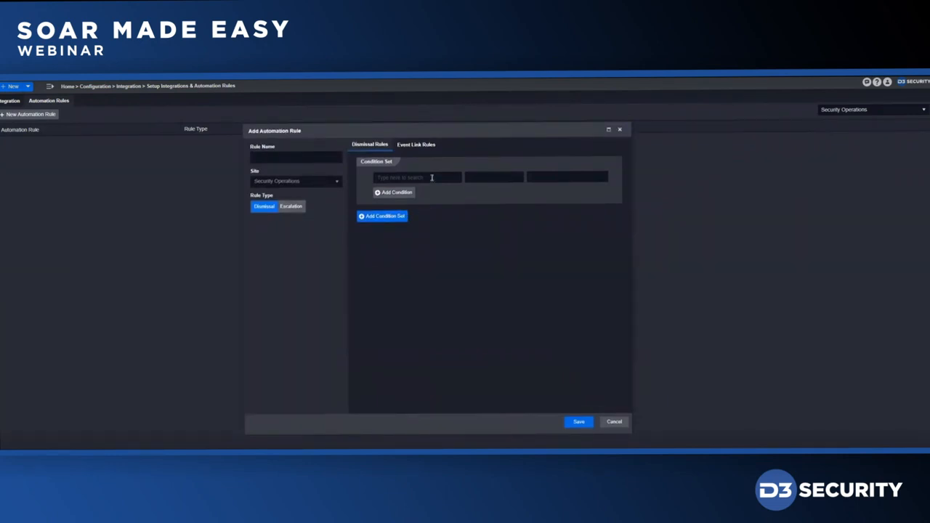
click(402, 178)
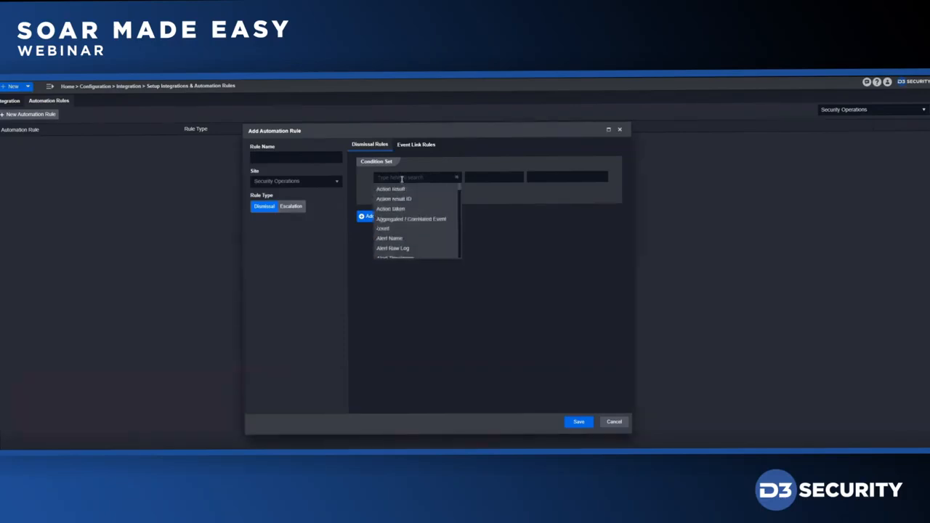
text(event)
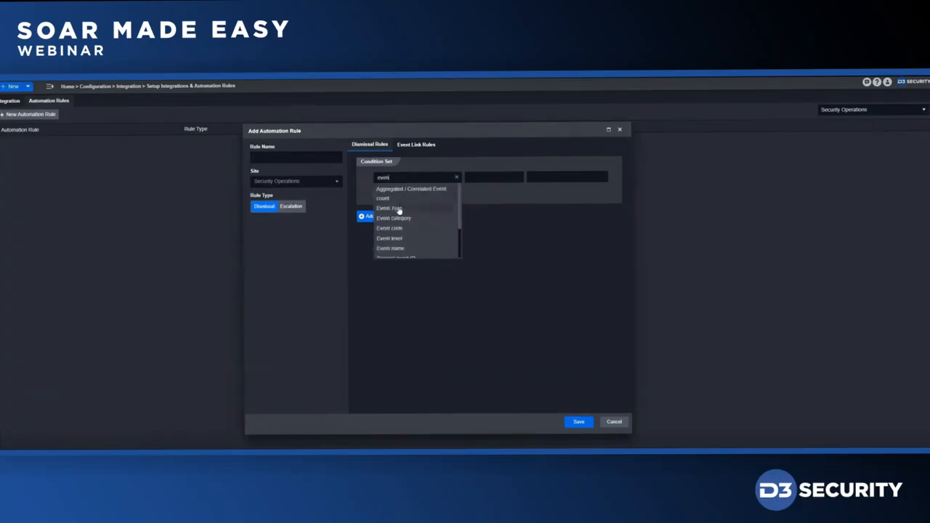
click(399, 209)
click(492, 176)
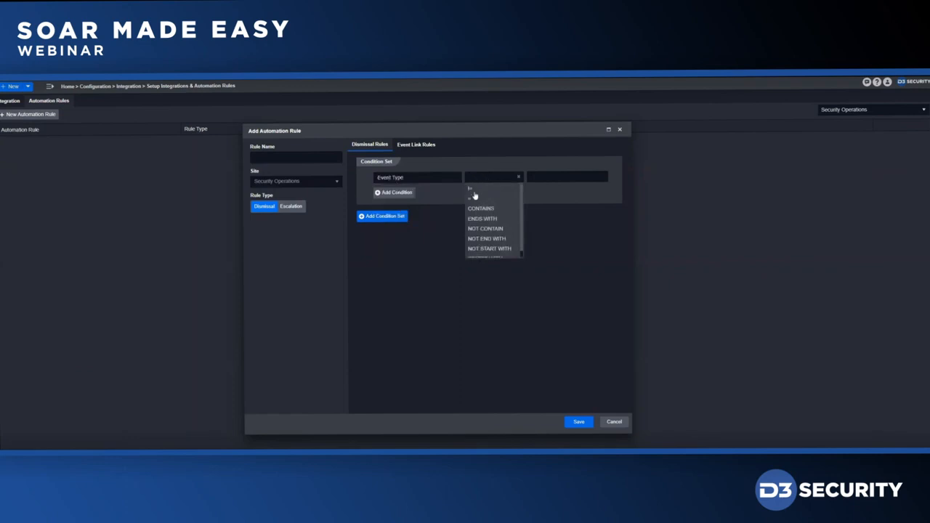
click(472, 199)
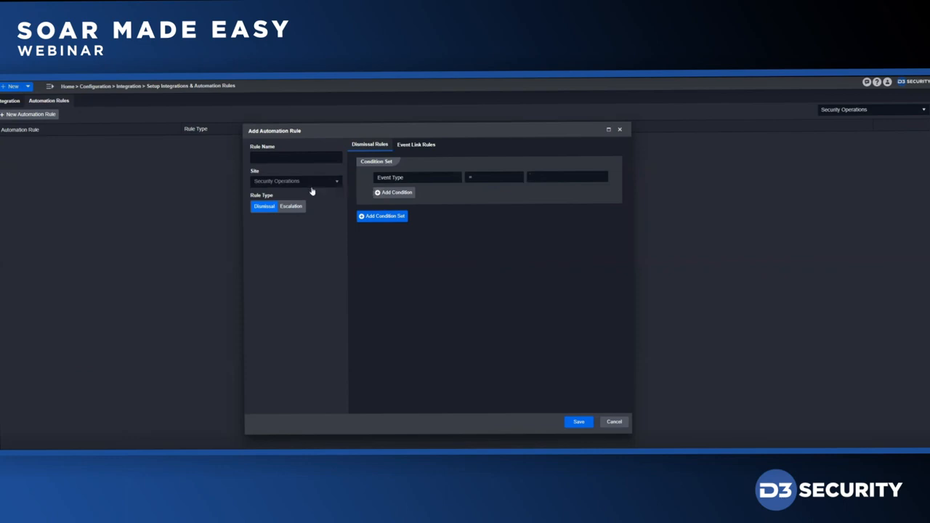
Switch the new rule to the Escalation type and set its incident type to Playbook - Phishing.
click(294, 207)
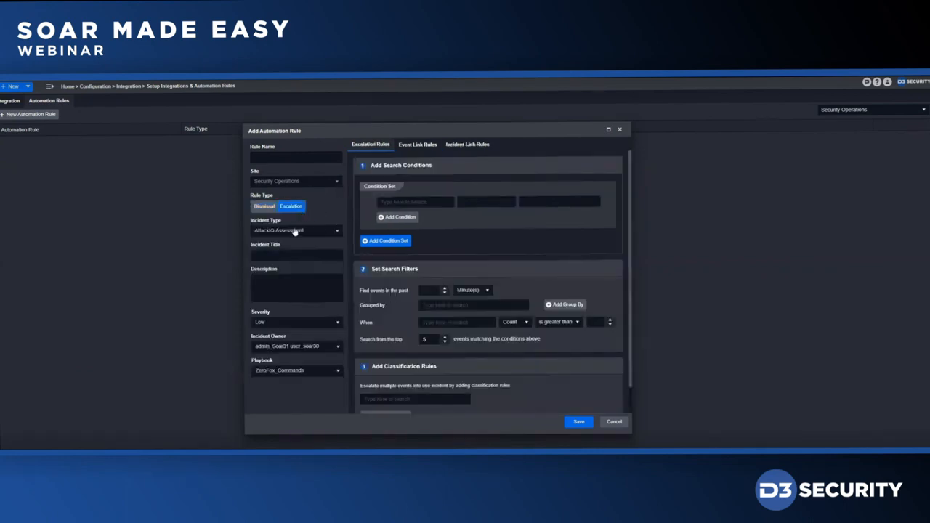
click(293, 231)
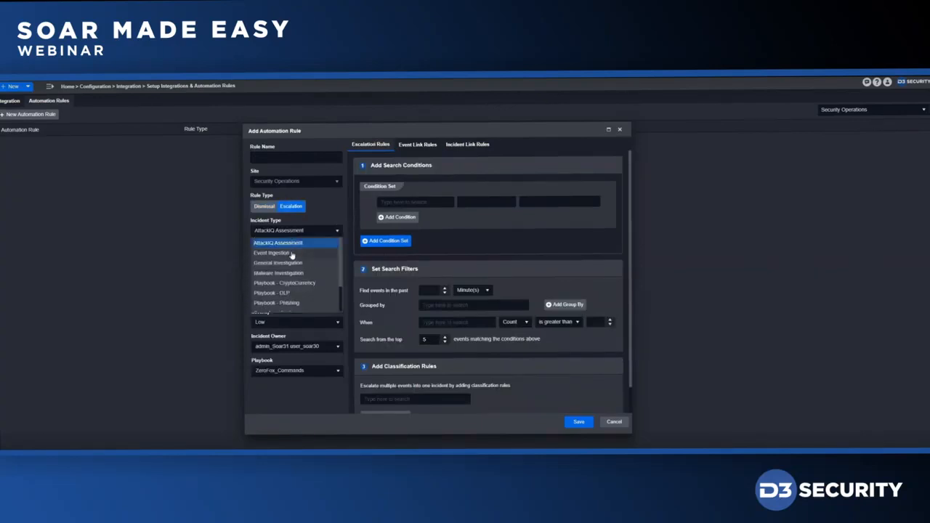
click(294, 302)
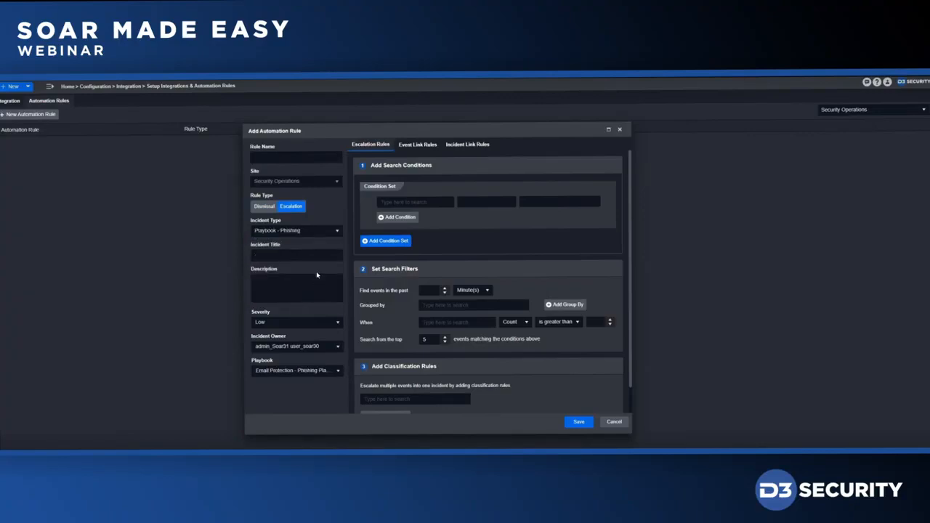
Set the escalation search condition to Event Type = Phishing.
click(417, 204)
text(event)
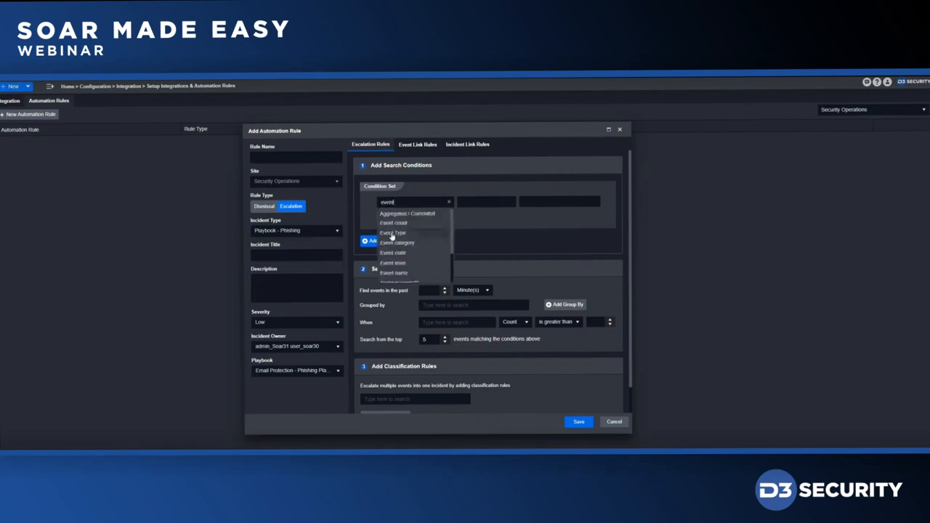
click(393, 232)
click(480, 202)
click(477, 222)
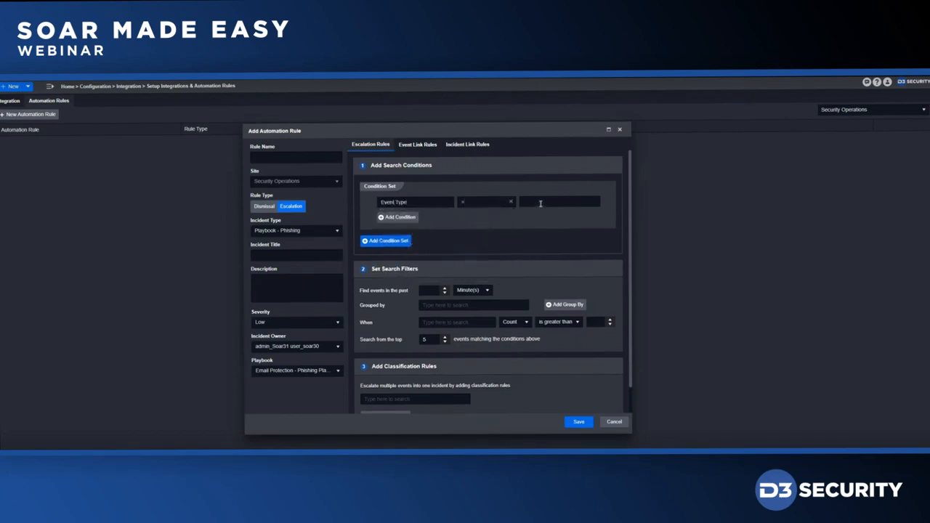
text(Phishing)
Set the search filters to find events in the past 3 days, grouped by Email subject.
scroll(404, 259, down, 1)
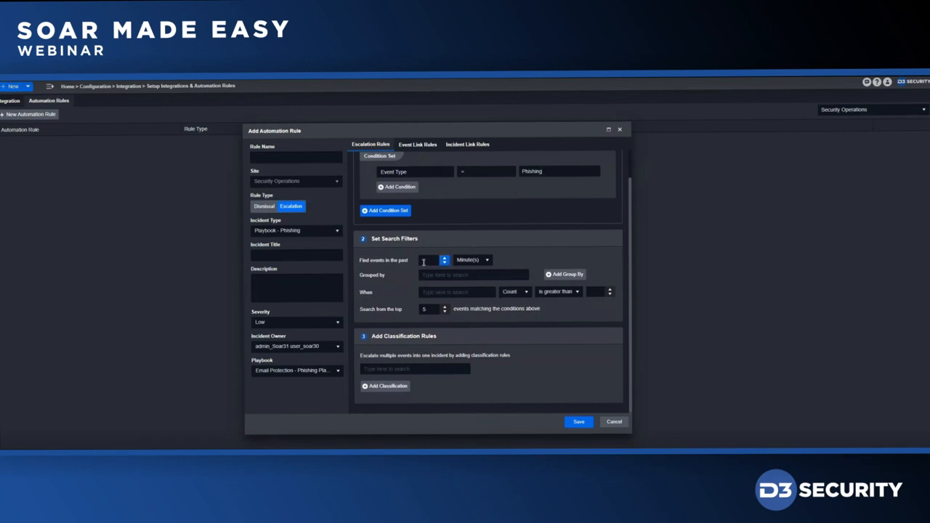
click(472, 260)
click(465, 287)
click(449, 276)
text(email)
click(454, 307)
Set the When filter to a Unique Event Key count greater than 2, and close the rule without saving.
click(452, 292)
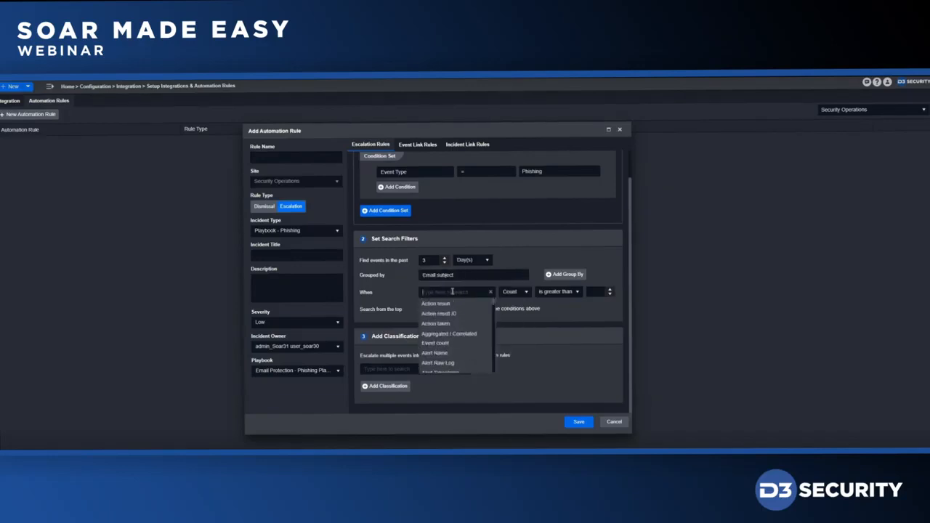
text(unj)
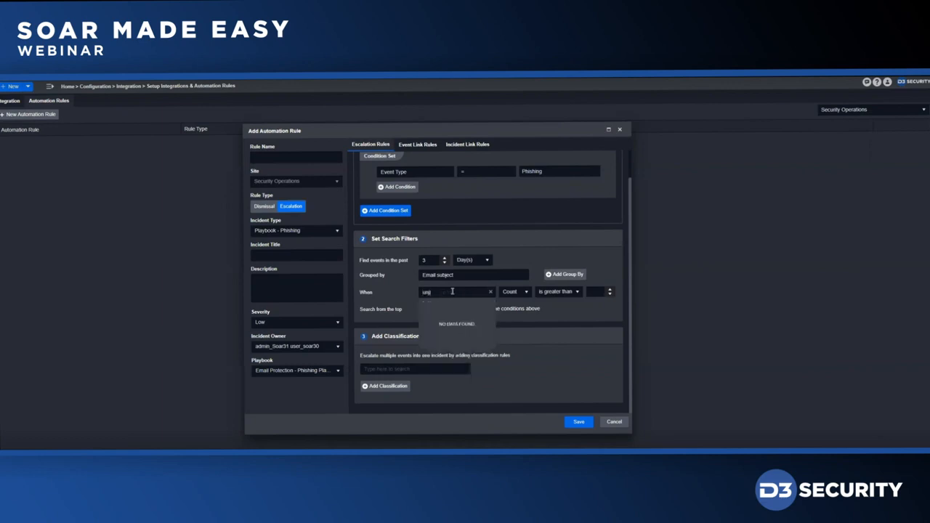
key(BackSpace)
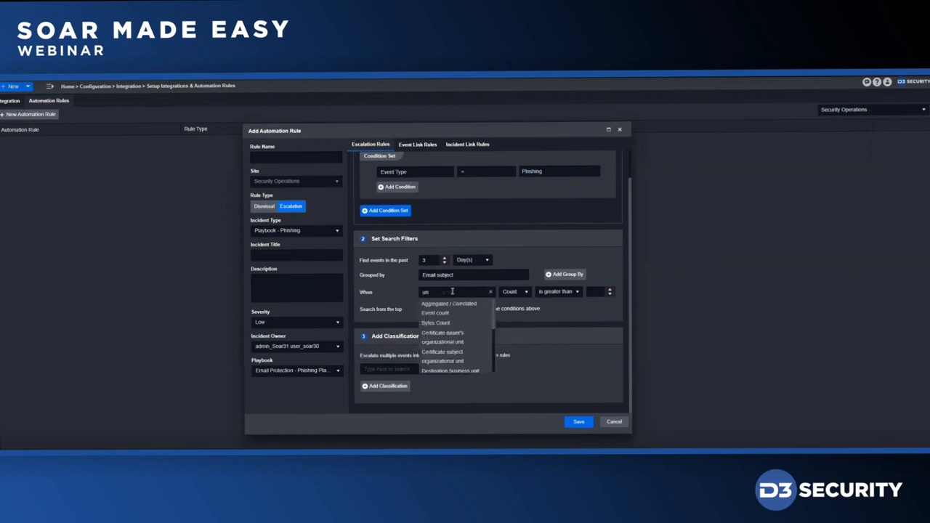
click(451, 305)
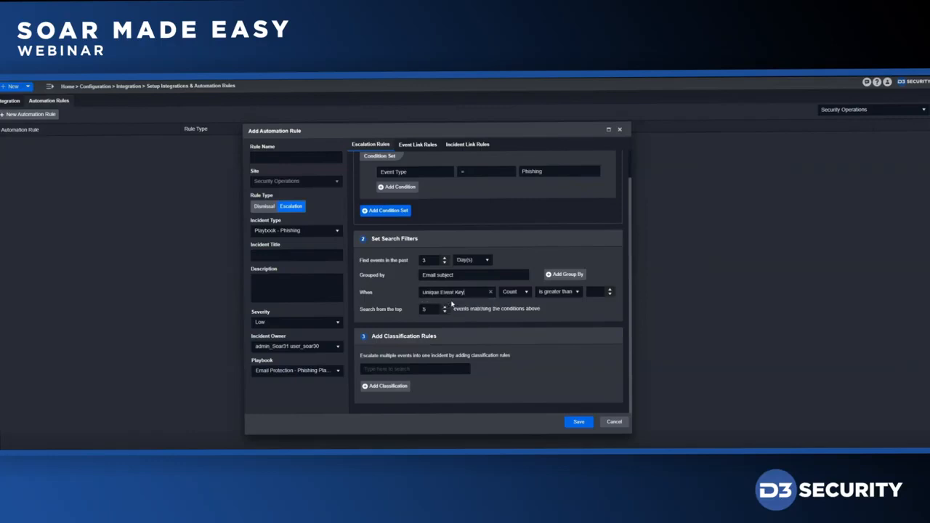
click(590, 291)
text(2)
click(610, 289)
click(611, 294)
click(619, 129)
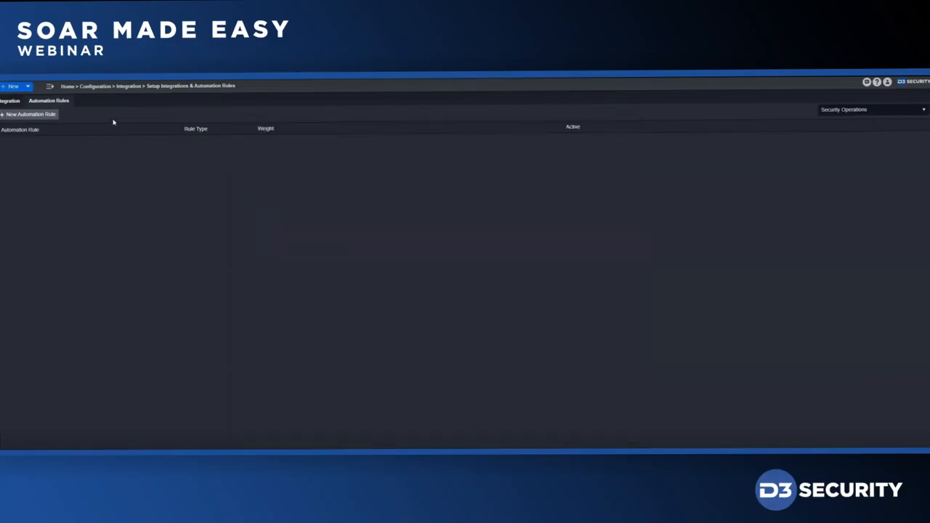
Open the Commands configuration page and look through the custom and built-in commands.
click(50, 86)
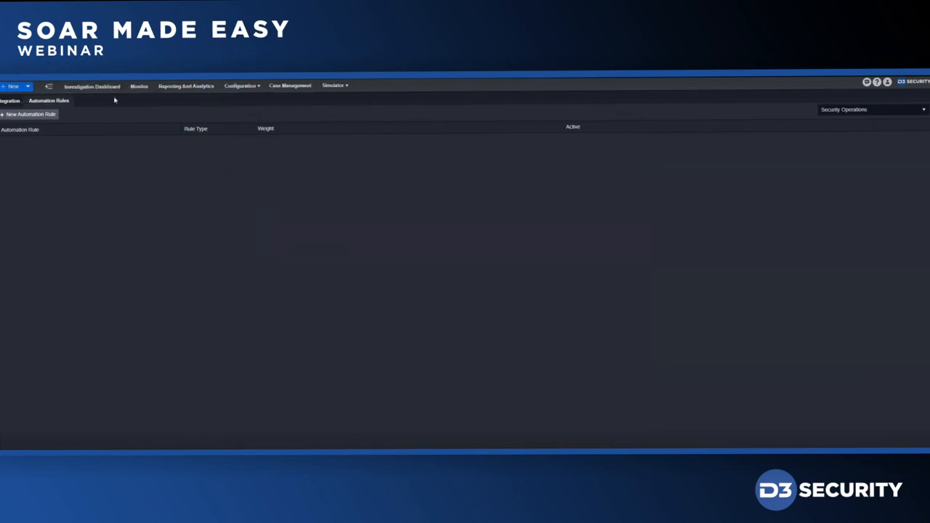
click(237, 89)
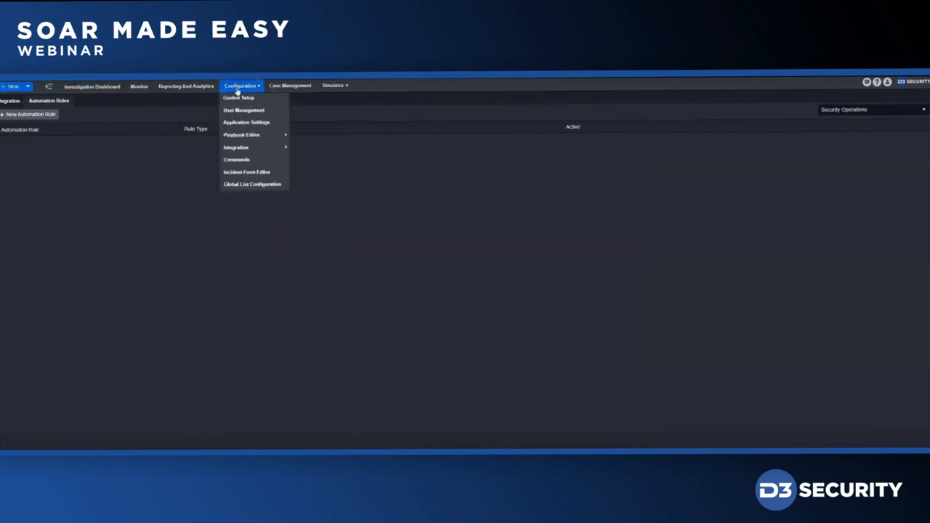
click(240, 160)
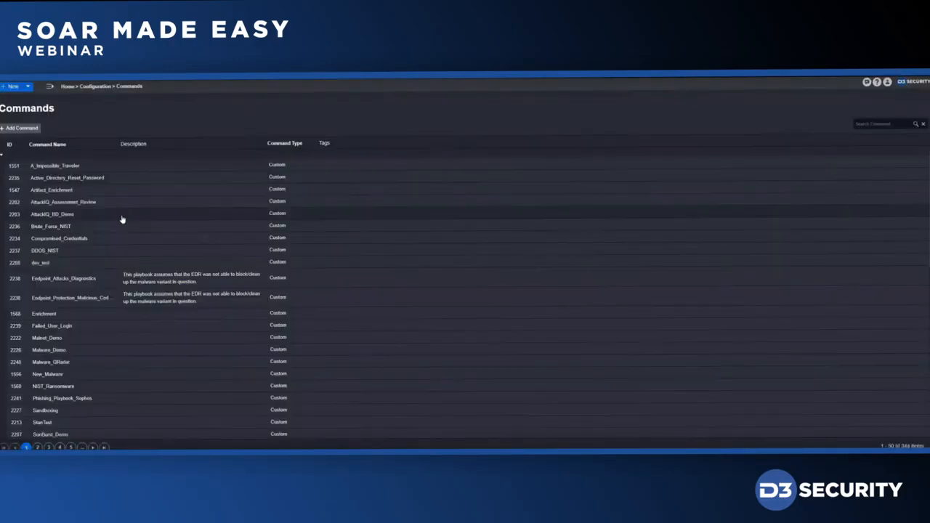
scroll(123, 263, down, 5)
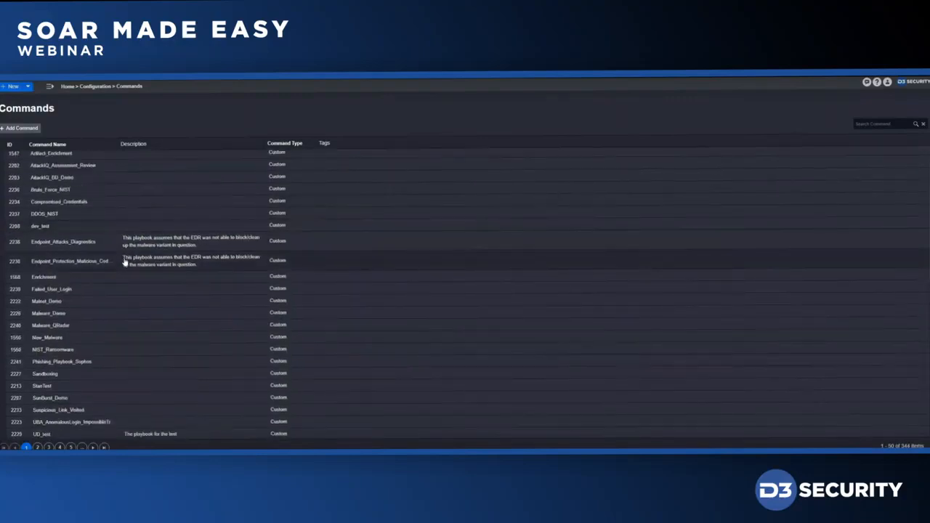
scroll(122, 266, down, 3)
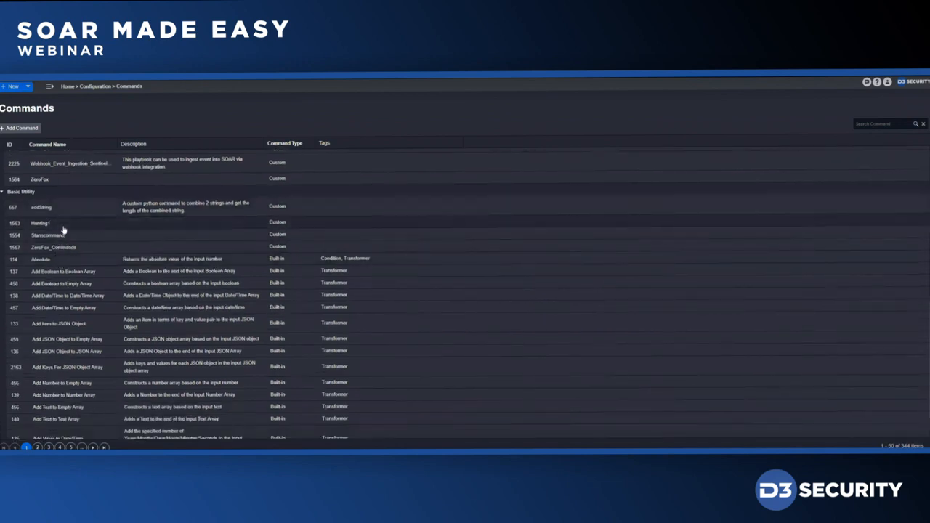
scroll(69, 254, down, 2)
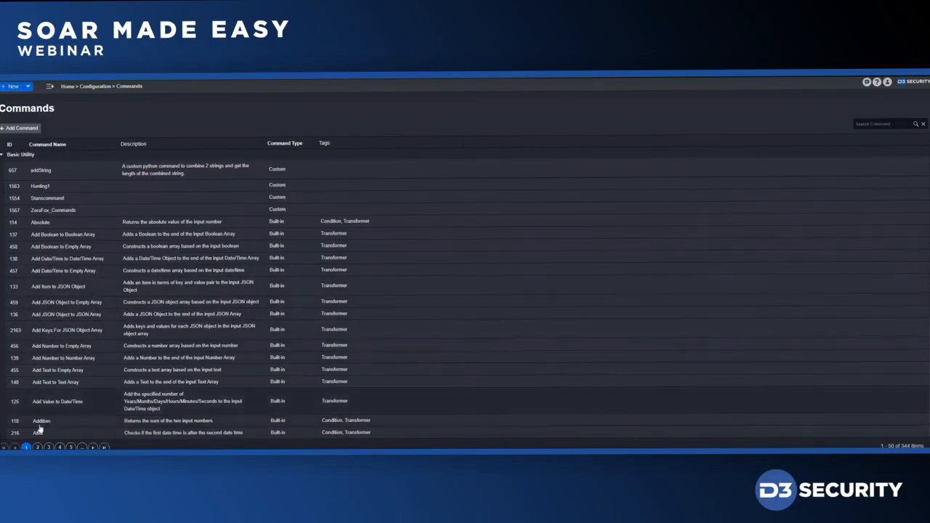
Search the commands for sendemail, open the Send Email command's details, and clear the search.
click(879, 124)
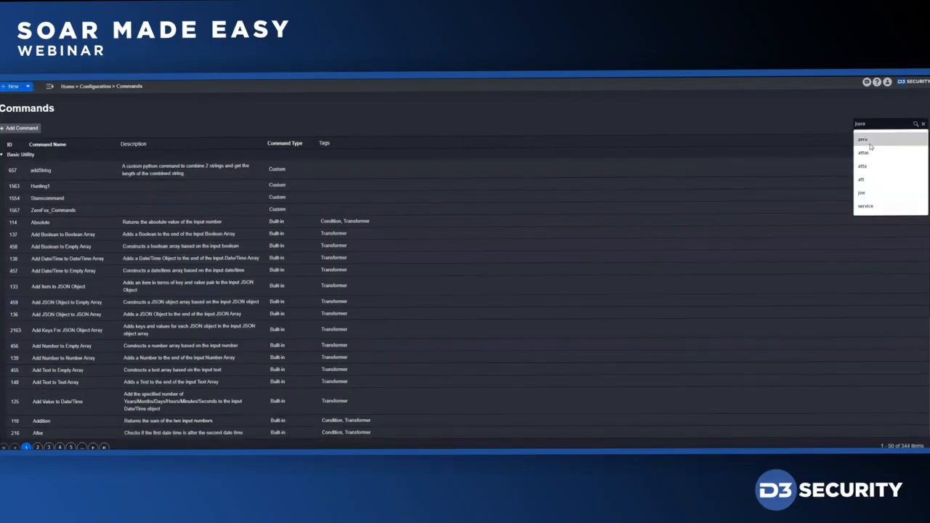
click(859, 177)
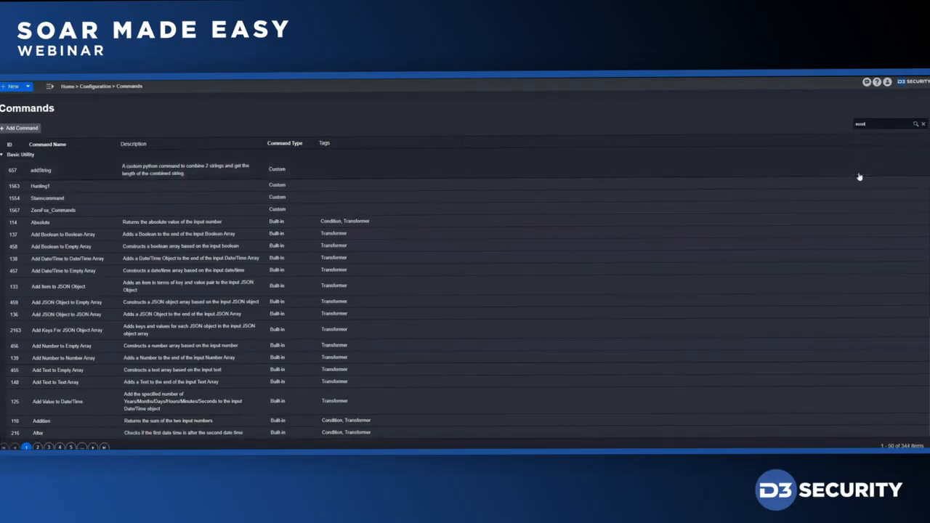
text(Email)
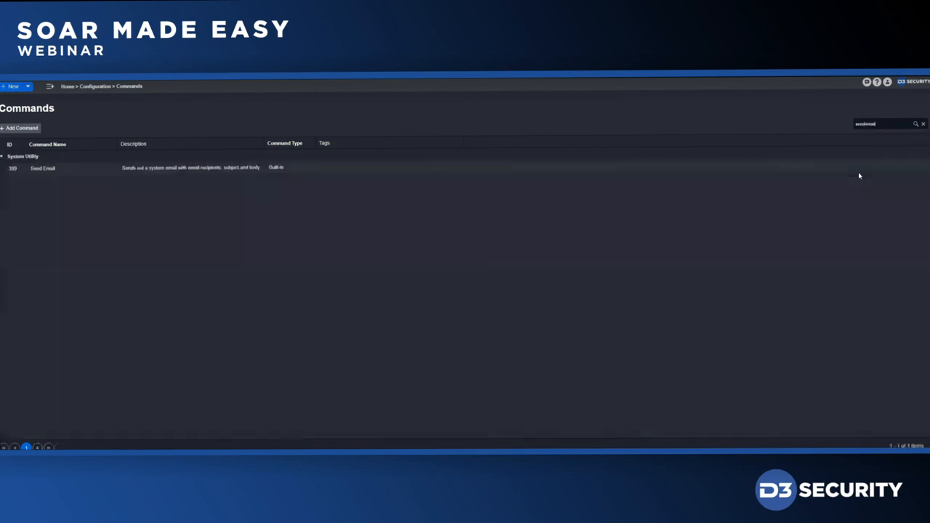
click(170, 169)
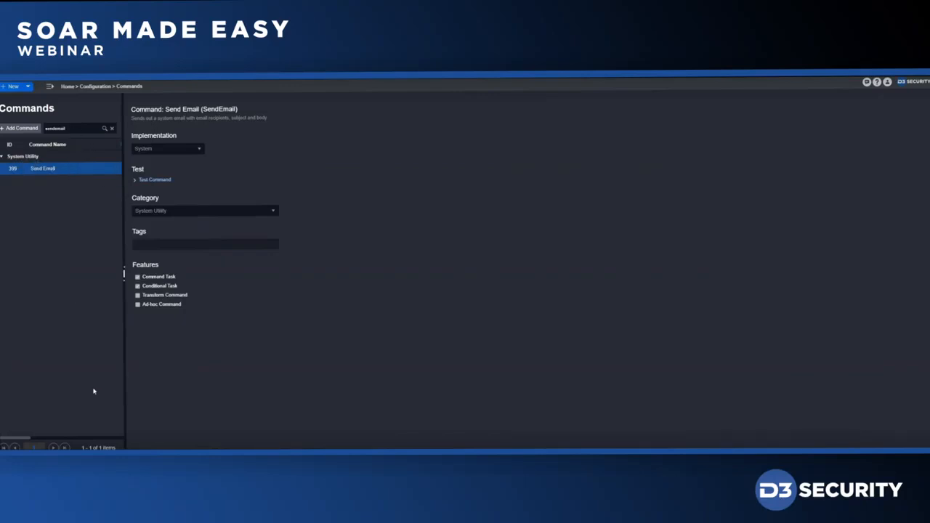
click(112, 129)
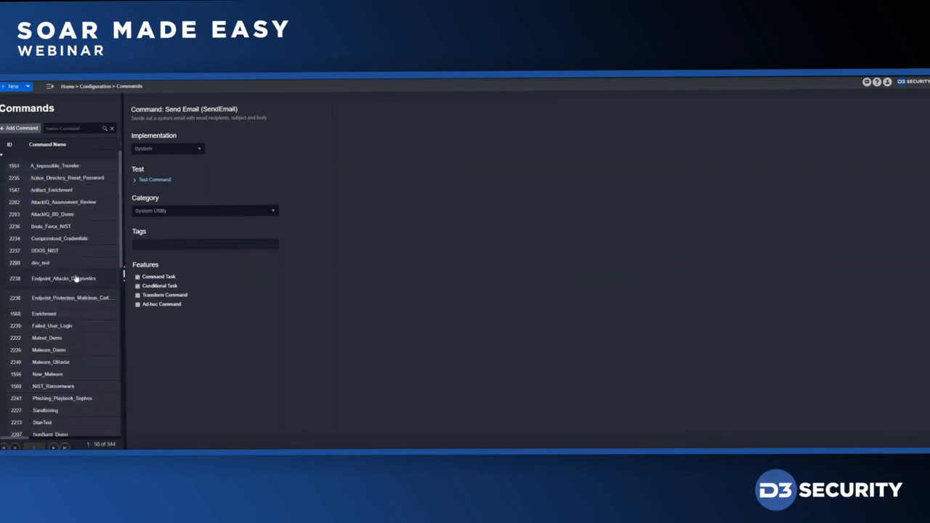
scroll(70, 291, down, 3)
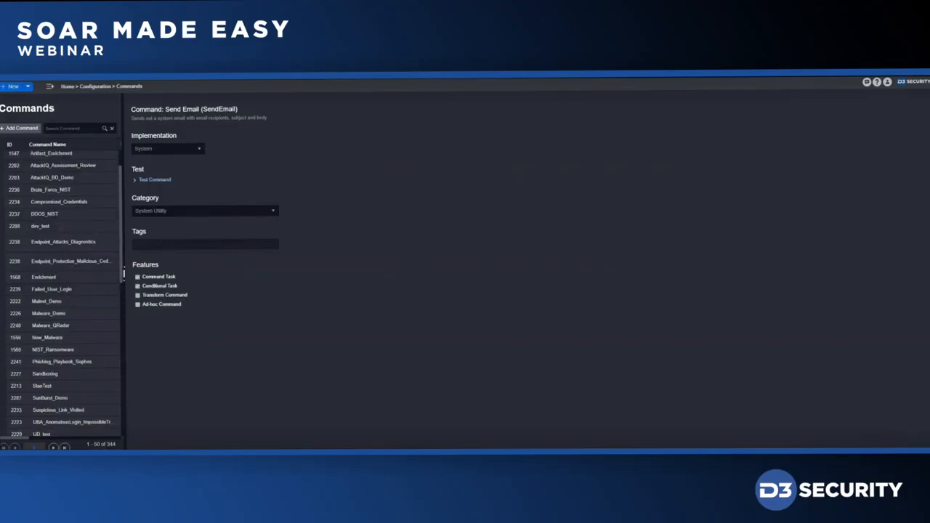
Add a custom command named CustomCommandPython and view its Python script.
click(21, 128)
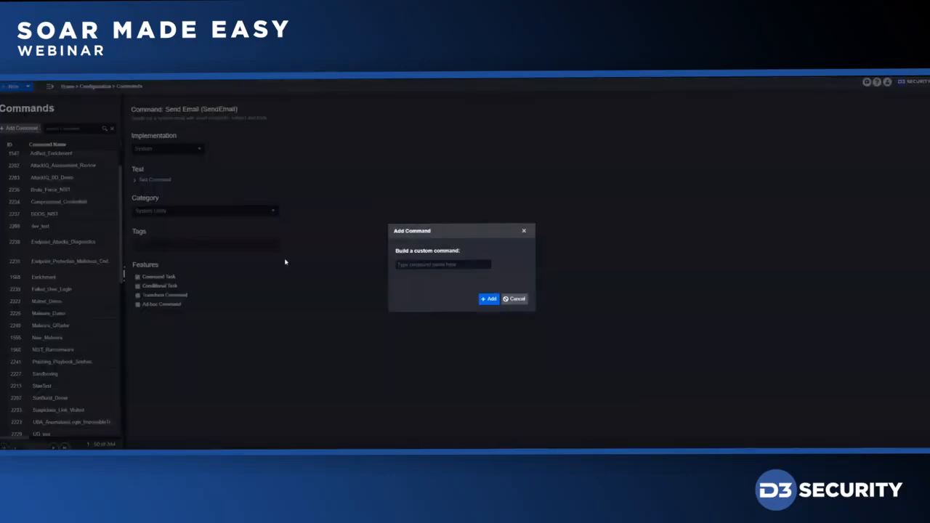
click(426, 265)
text(CustomCommand)
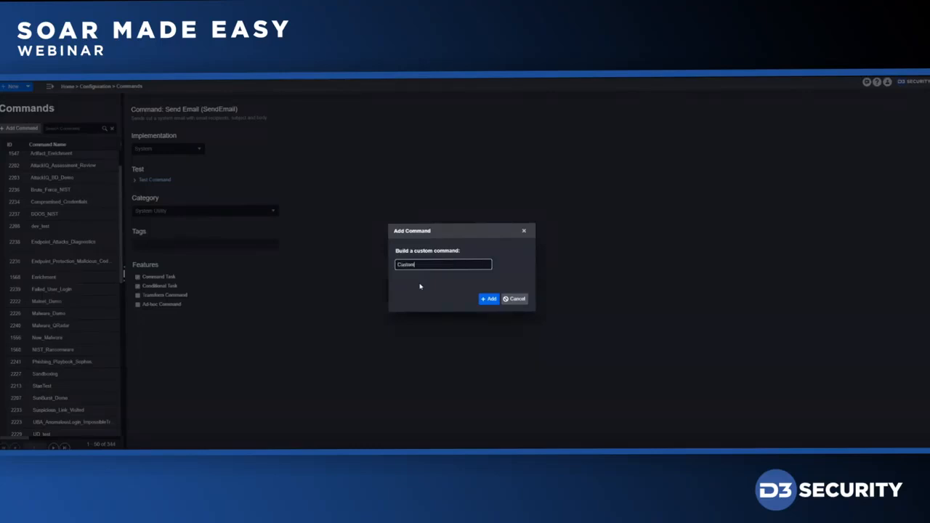
text(Python)
click(487, 298)
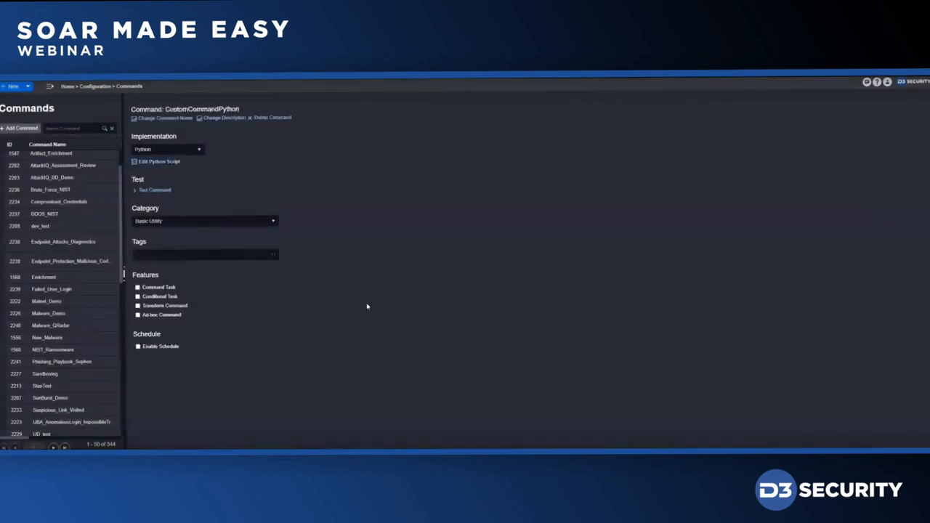
click(174, 161)
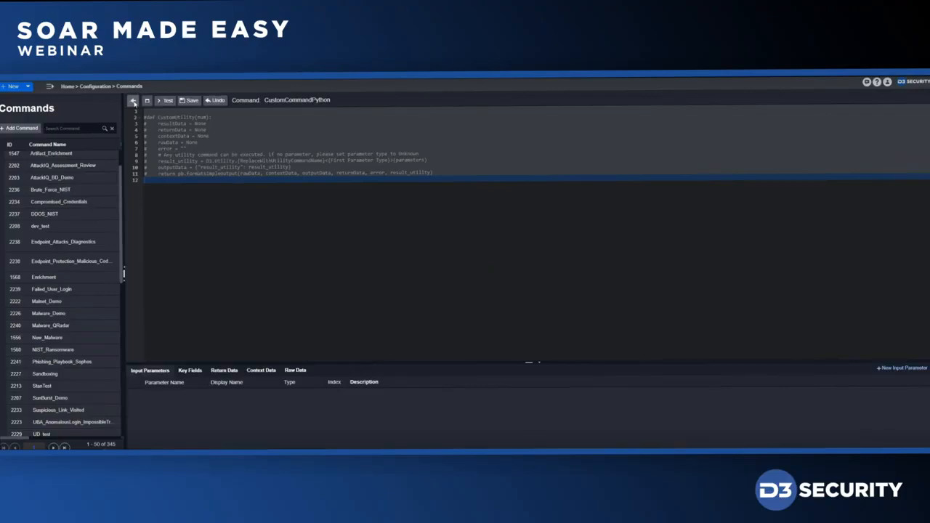
click(133, 102)
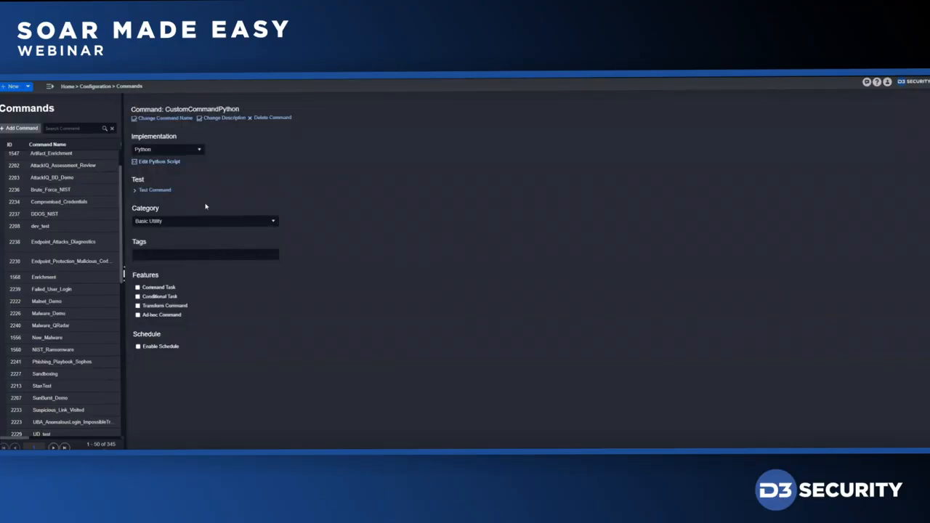
Change the custom command's implementation to Codeless Playbook and view its playbook editor.
click(161, 150)
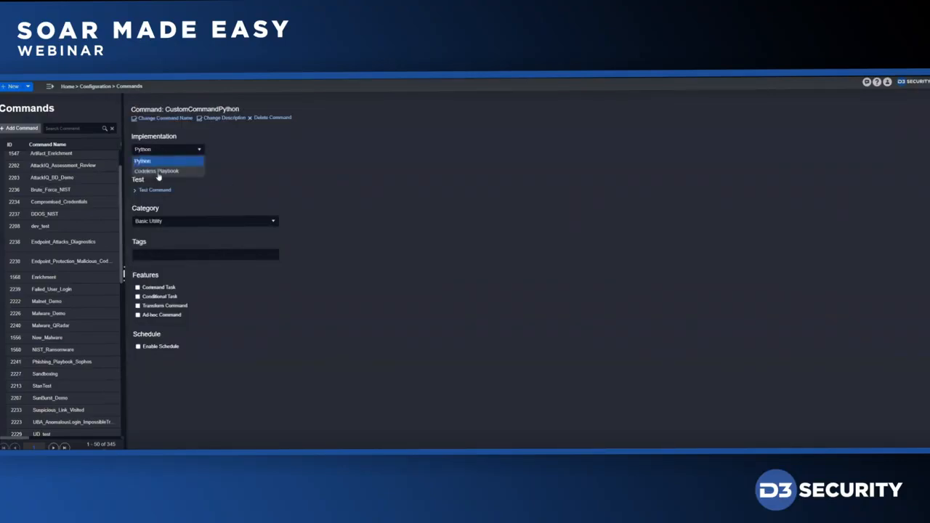
click(159, 172)
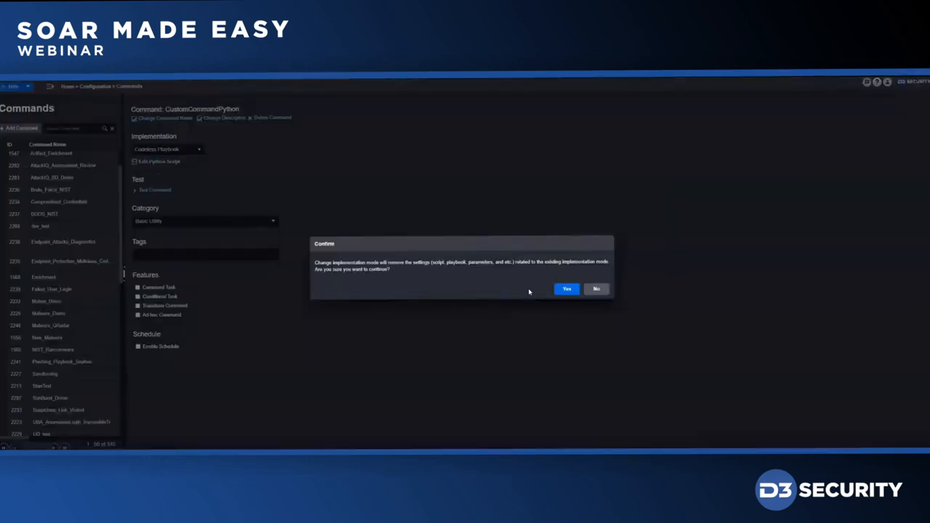
click(565, 289)
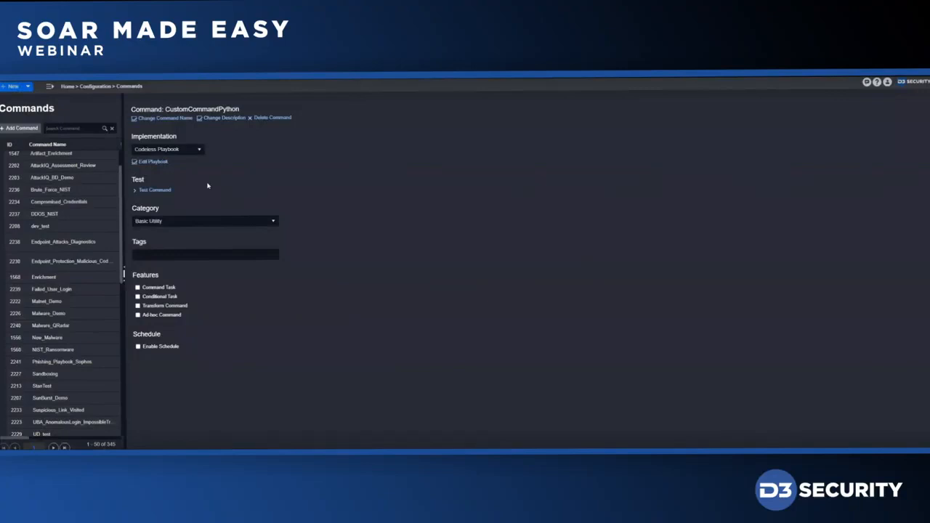
click(160, 165)
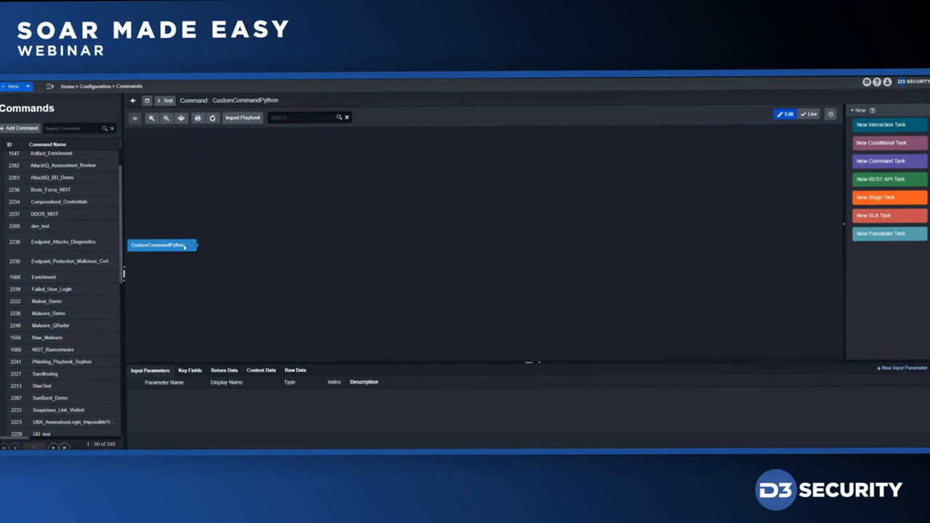
click(133, 101)
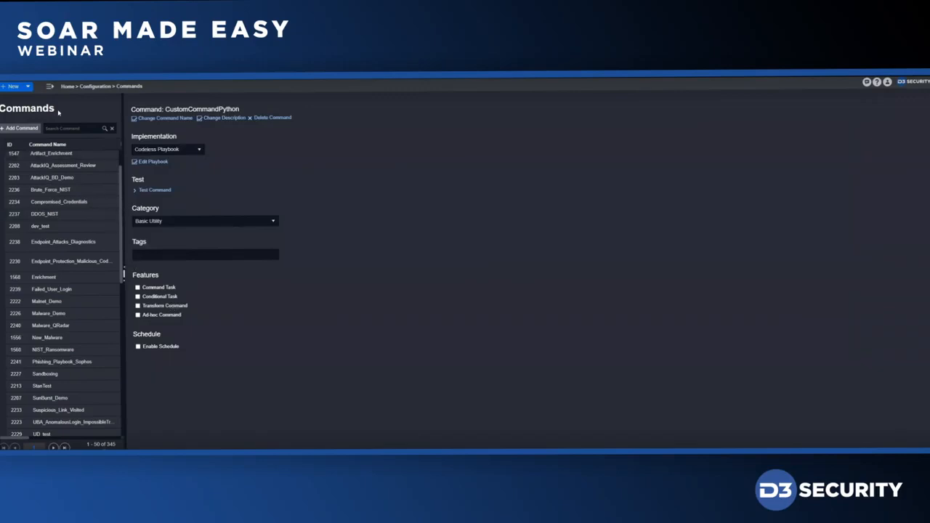
Open the Incident Form Editor and display the form of the Playbook - Phishing incident type.
click(50, 87)
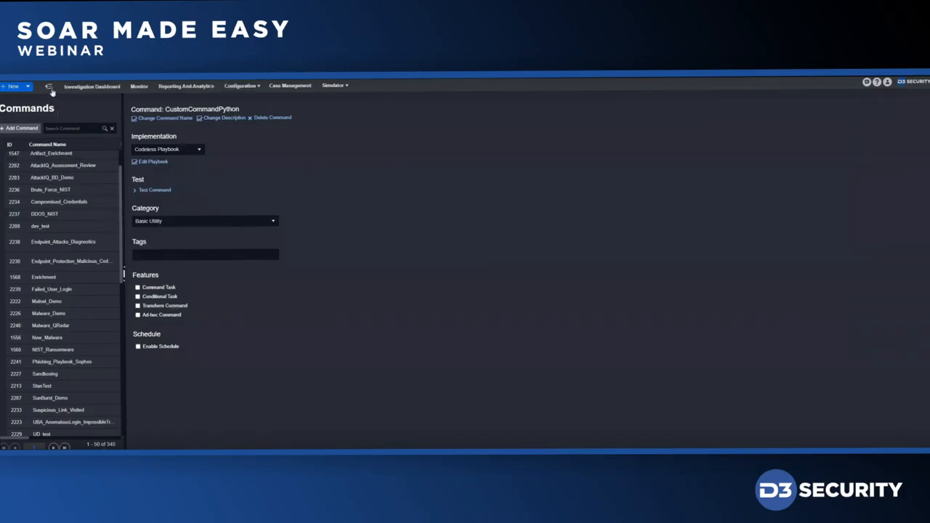
click(253, 88)
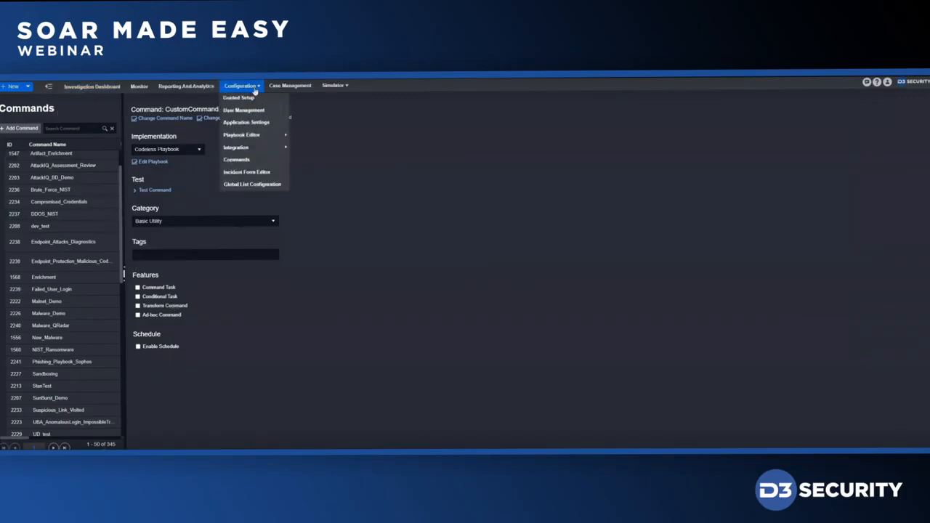
click(247, 174)
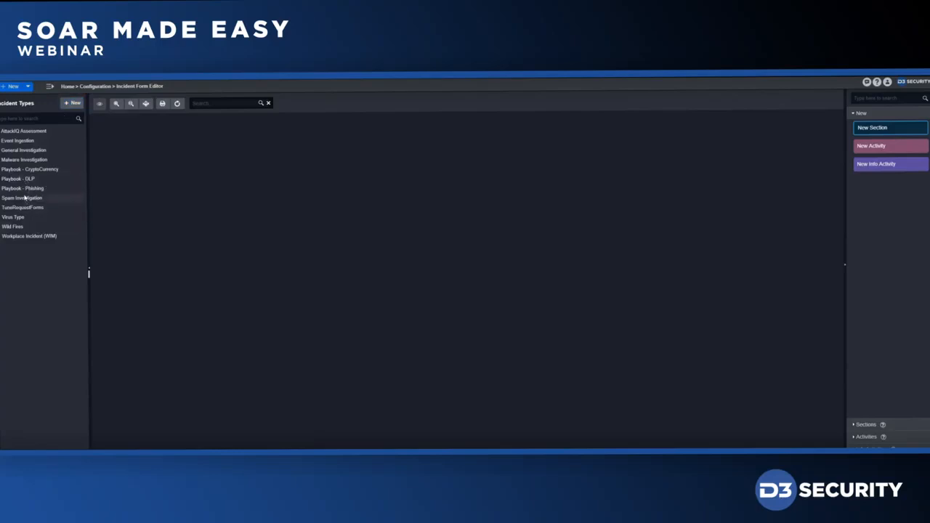
click(19, 189)
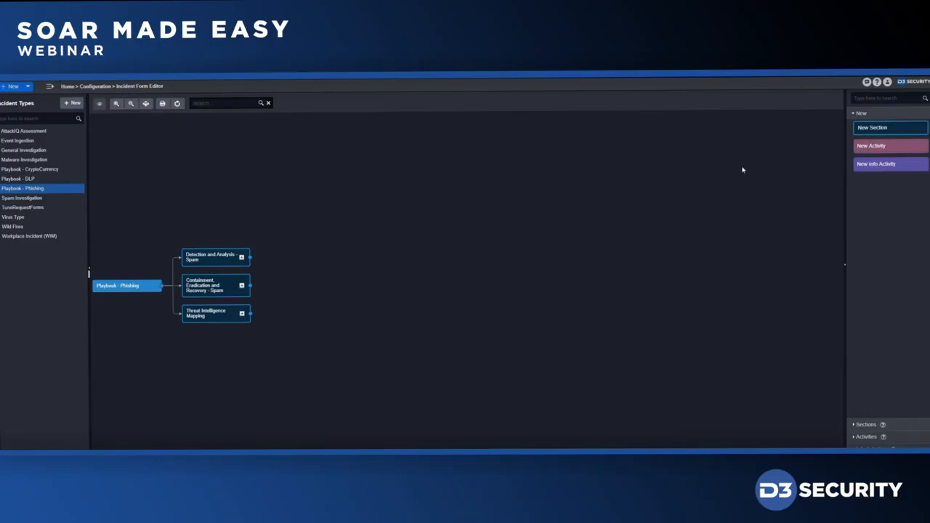
Expand the Detection and Analysis - Spam section, examine its activities, and collapse it again.
click(241, 257)
click(273, 258)
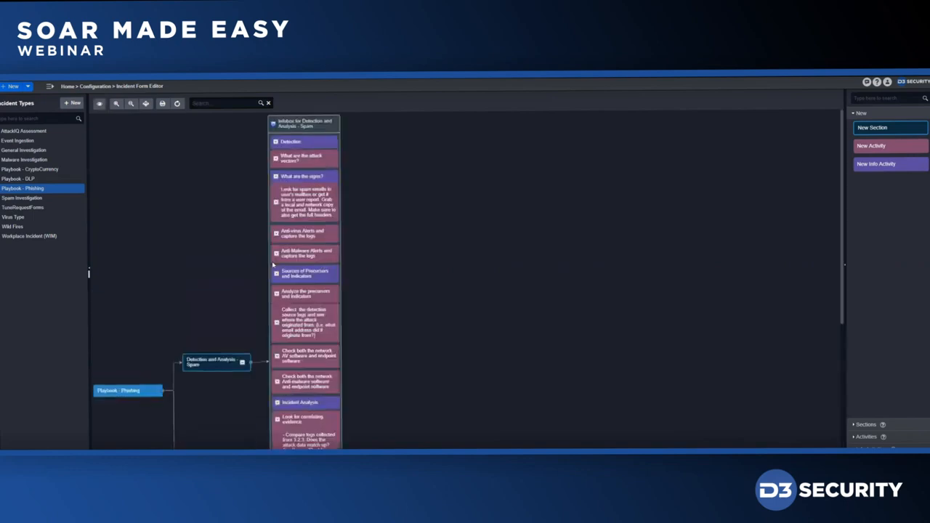
scroll(310, 281, down, 1)
scroll(310, 281, down, 1)
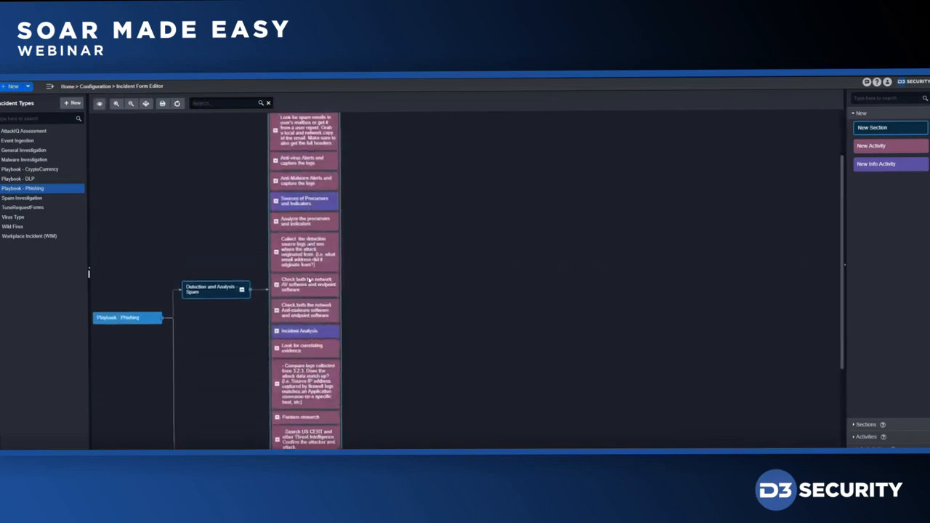
scroll(309, 280, down, 1)
scroll(310, 280, down, 3)
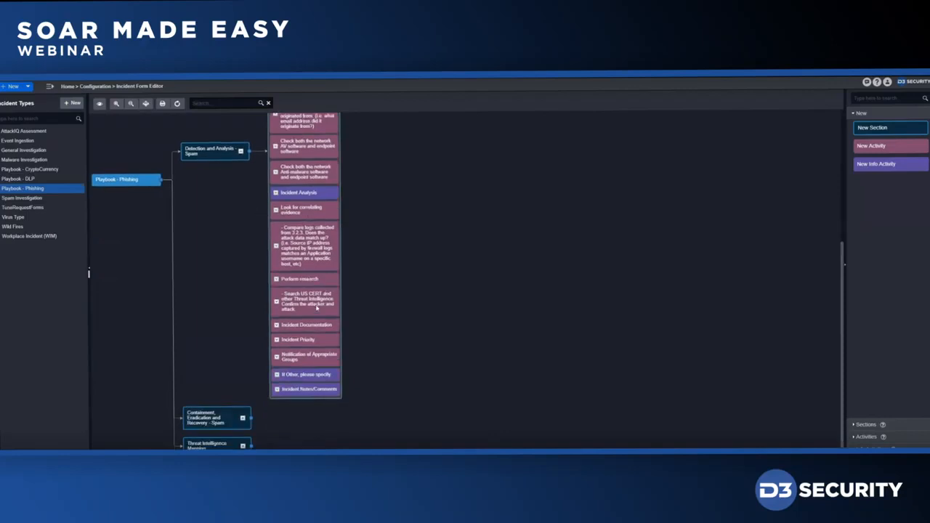
scroll(316, 310, up, 1)
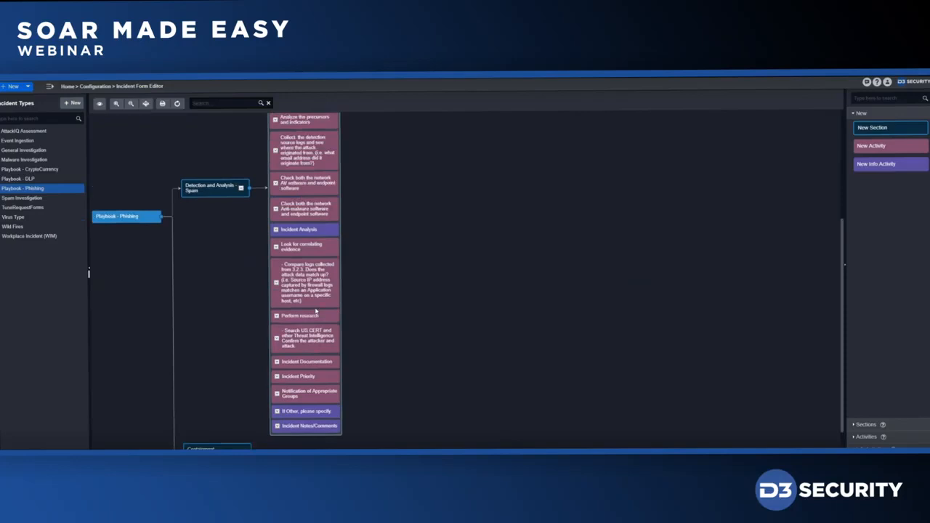
scroll(315, 311, up, 1)
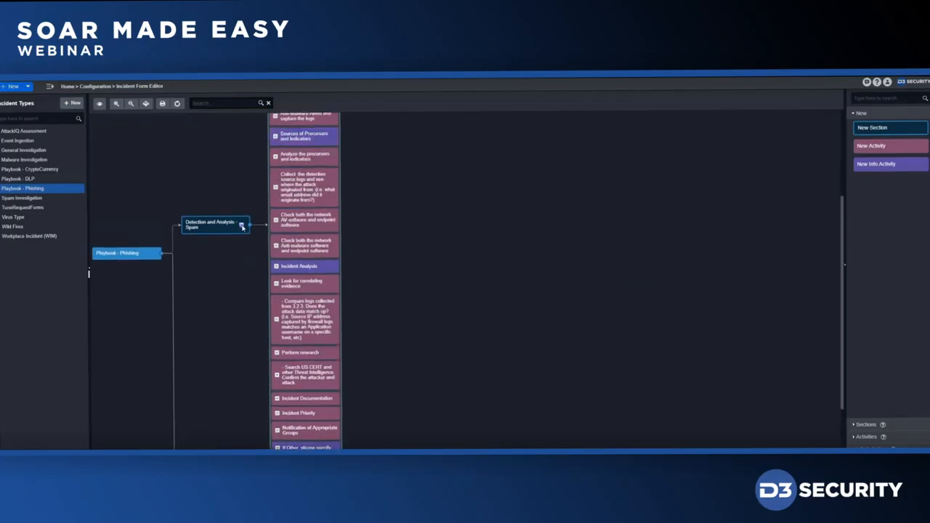
scroll(306, 334, down, 2)
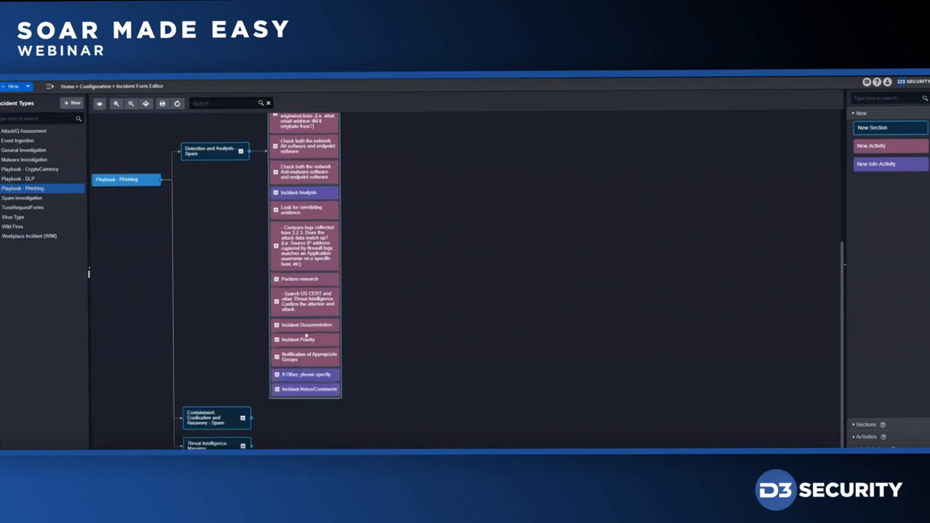
click(241, 151)
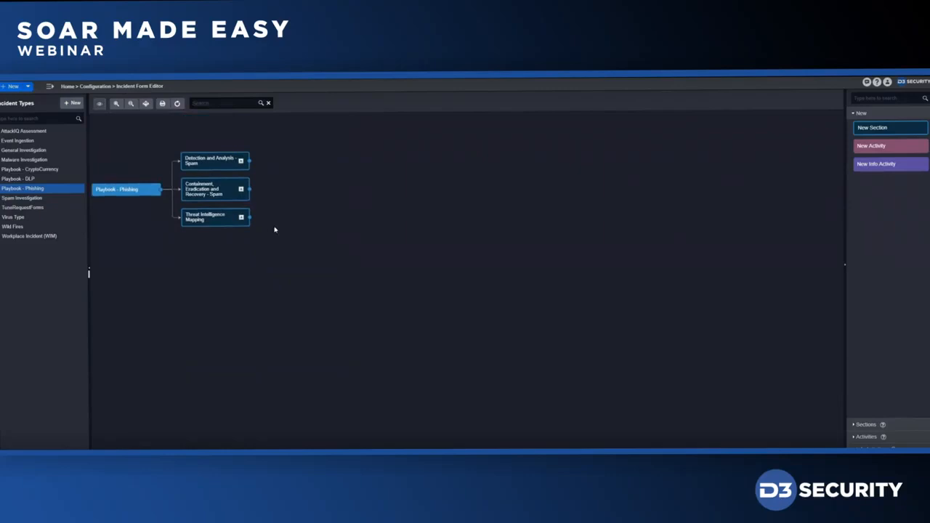
Add a new section named Post Incident to the Playbook - Phishing incident form.
click(138, 191)
drag(766, 163, 441, 242)
drag(176, 148, 104, 148)
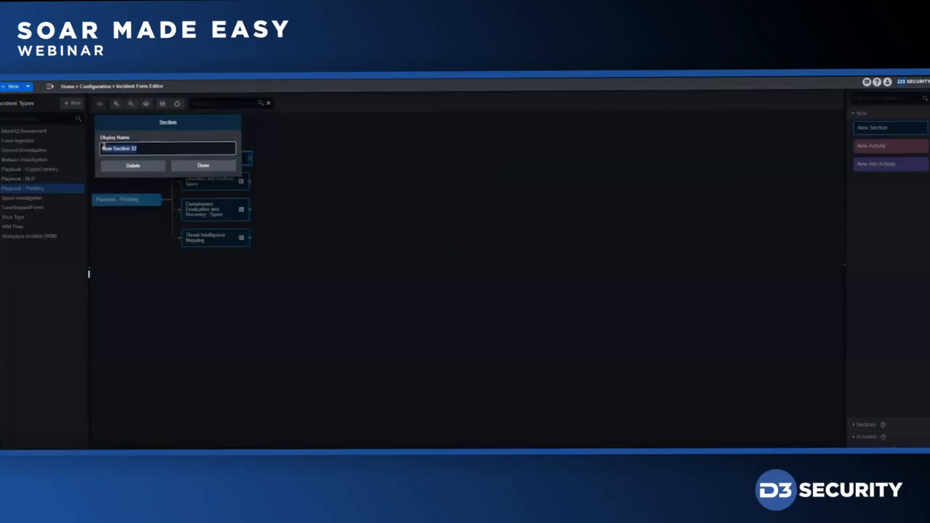
key(BackSpace)
text(Ad)
text(st Incid)
text(ent)
click(226, 163)
click(491, 284)
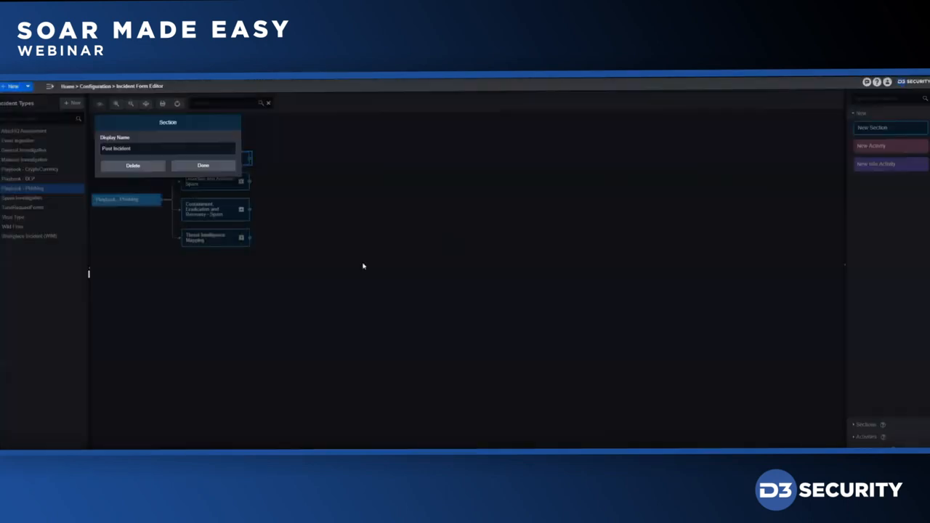
Extend the new section's display name to Post Incident for Phishing and save it.
click(138, 146)
text(for Phishing)
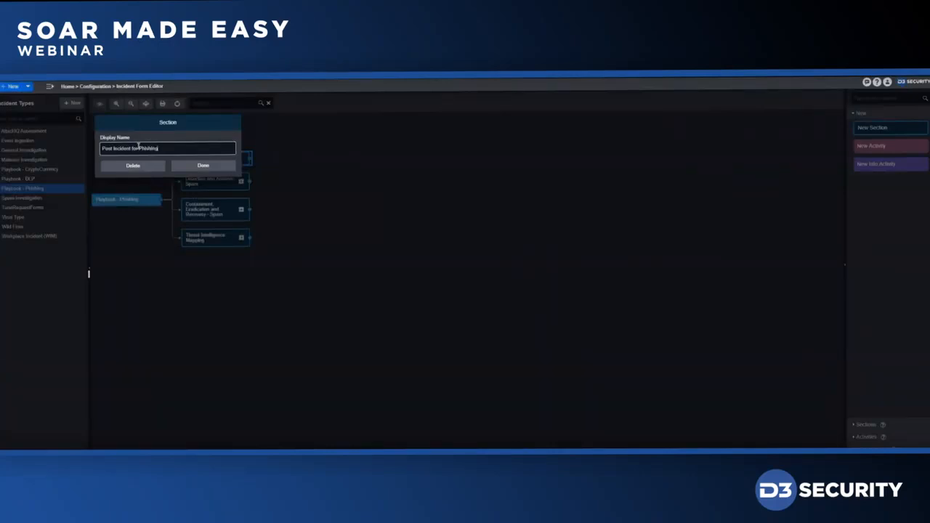
key(Return)
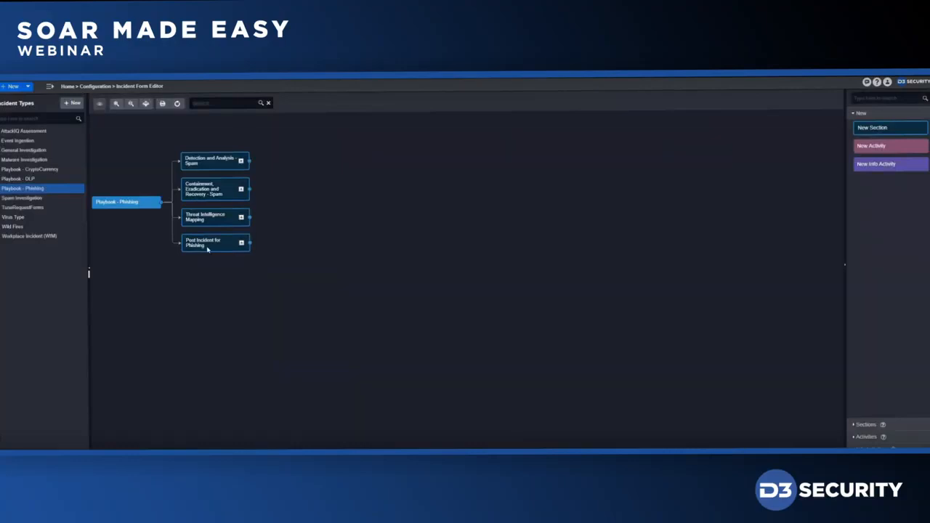
Add a new info activity to the Post Incident for Phishing section and name it Details.
click(196, 245)
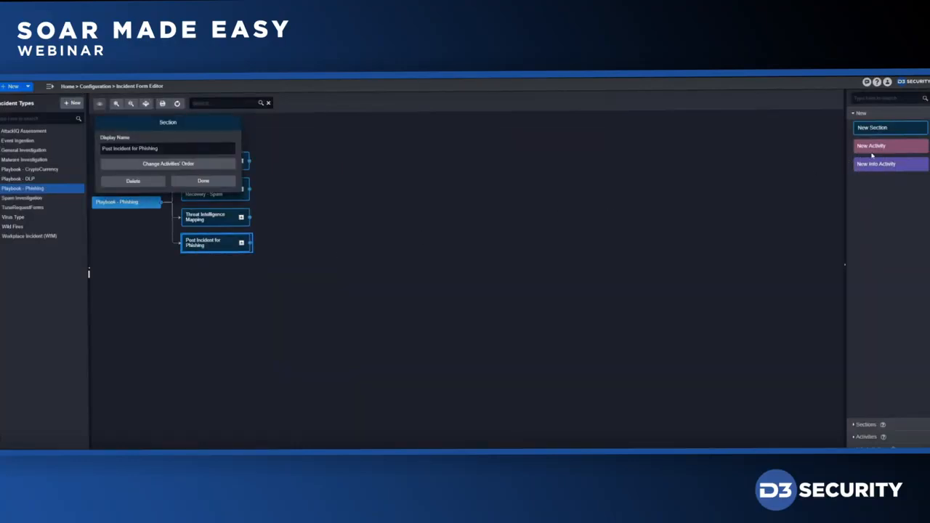
drag(870, 170, 333, 225)
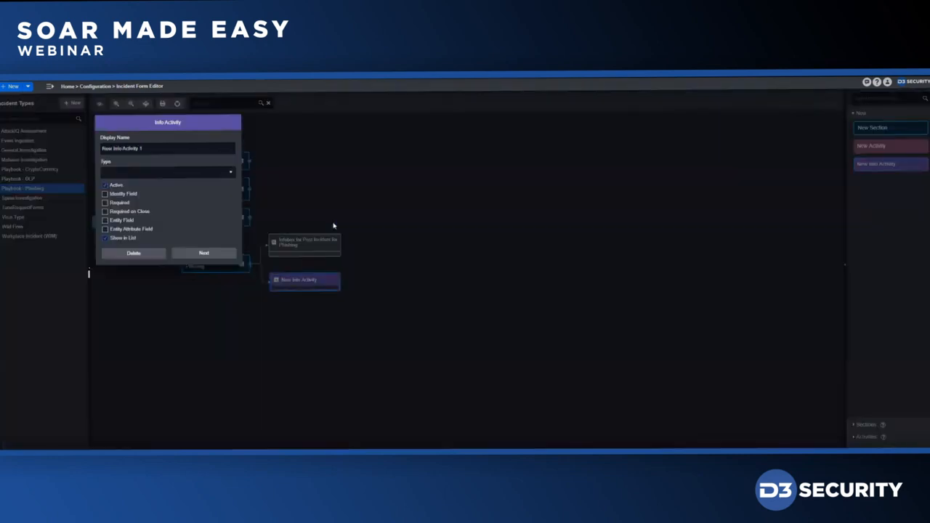
triple_click(162, 147)
key(BackSpace)
text(Details)
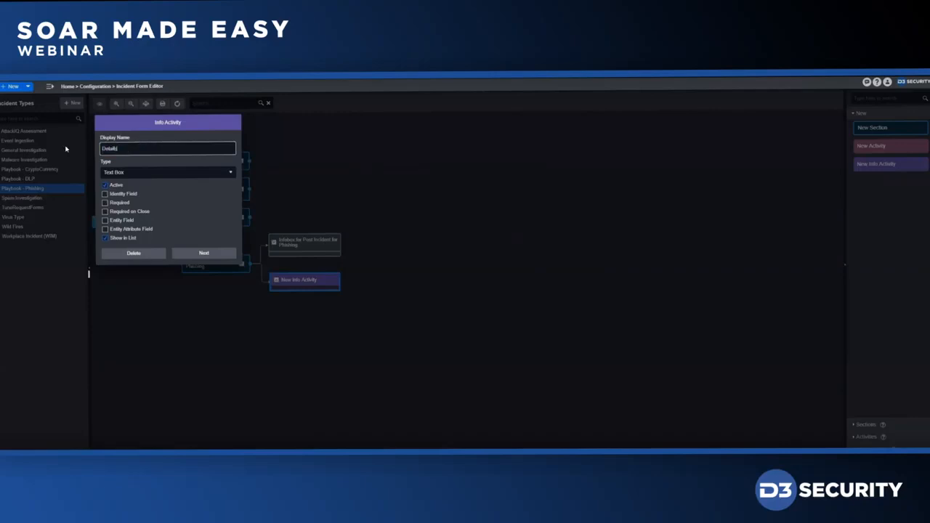
Review the available field types, set the Details info activity to Text Area, and finish it.
click(138, 172)
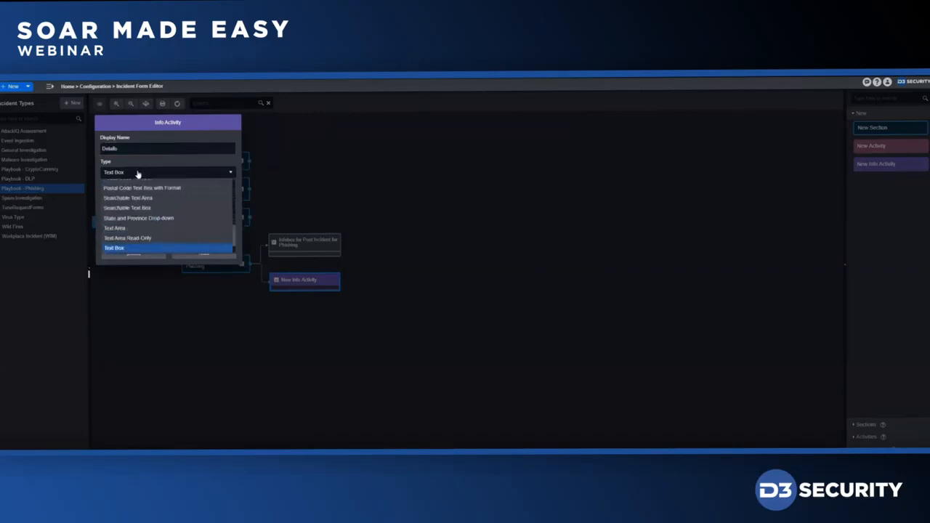
scroll(135, 239, down, 1)
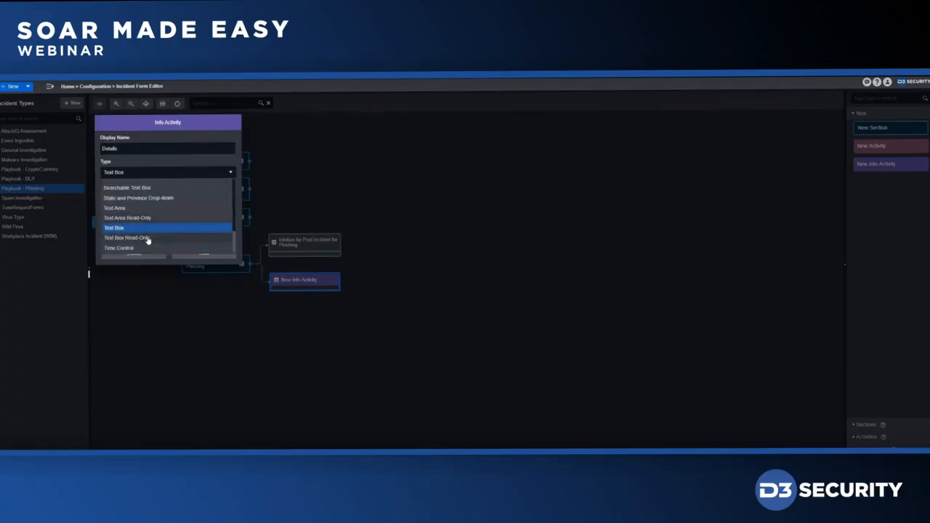
scroll(147, 241, up, 2)
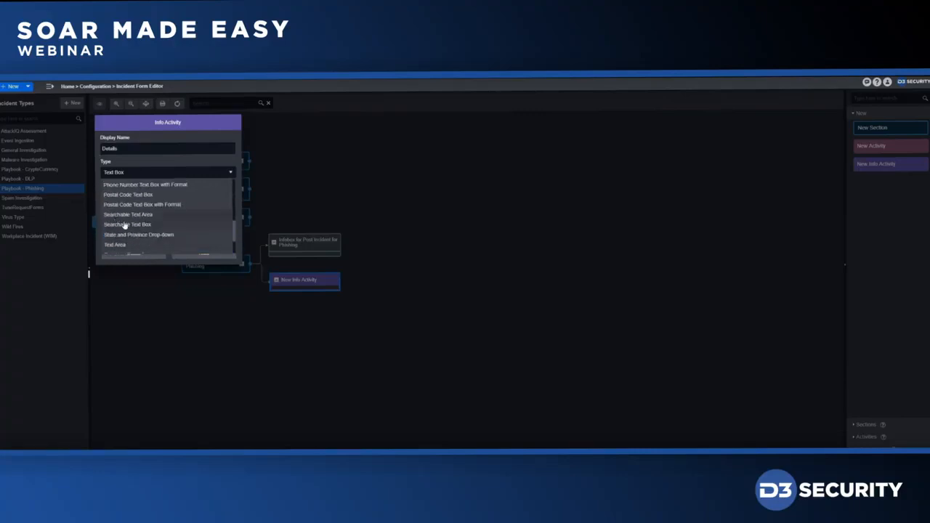
scroll(143, 228, up, 2)
scroll(148, 228, up, 2)
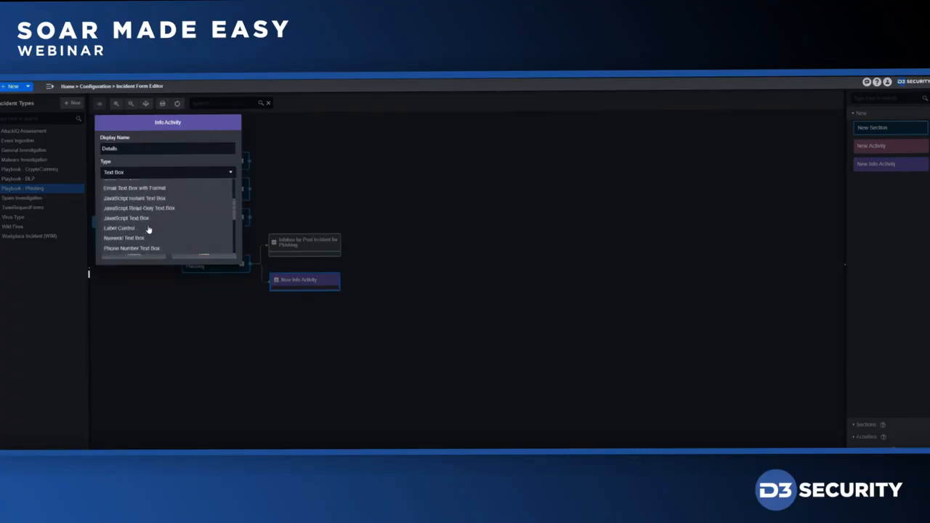
scroll(189, 234, up, 2)
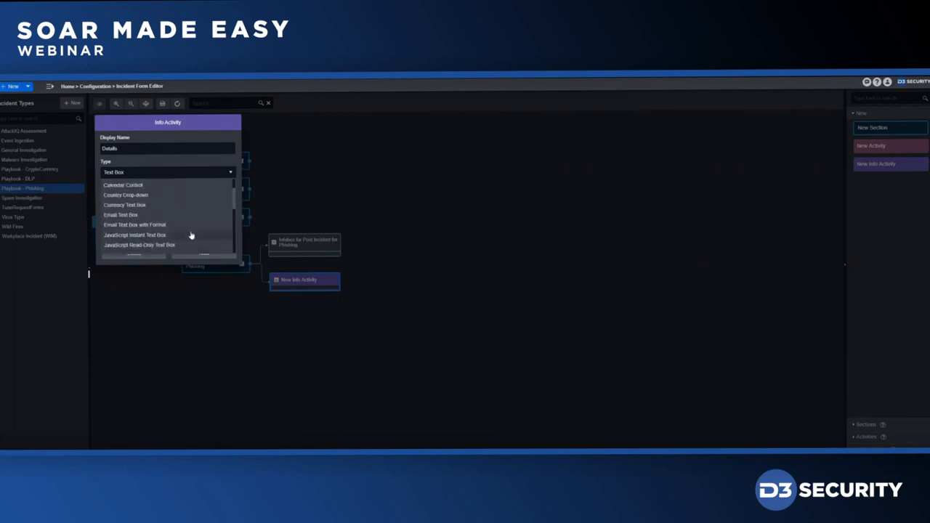
scroll(178, 222, up, 1)
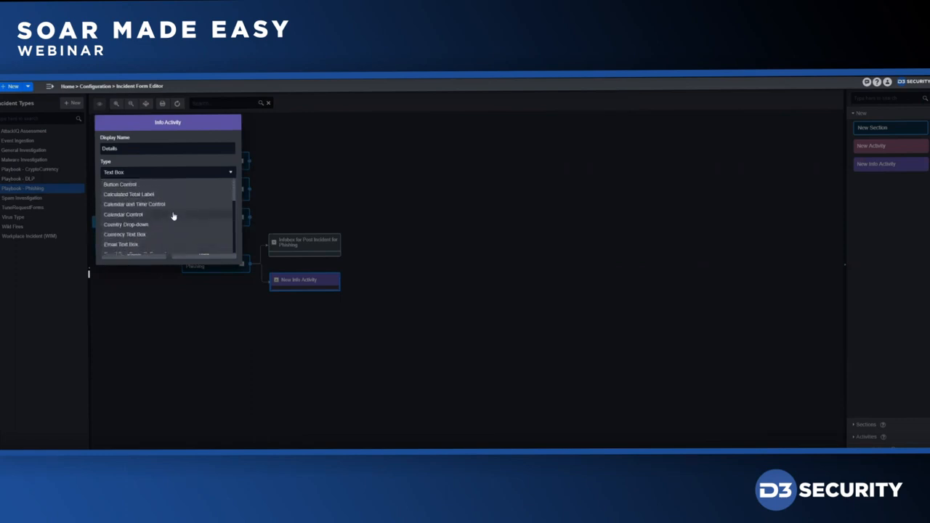
scroll(173, 215, down, 8)
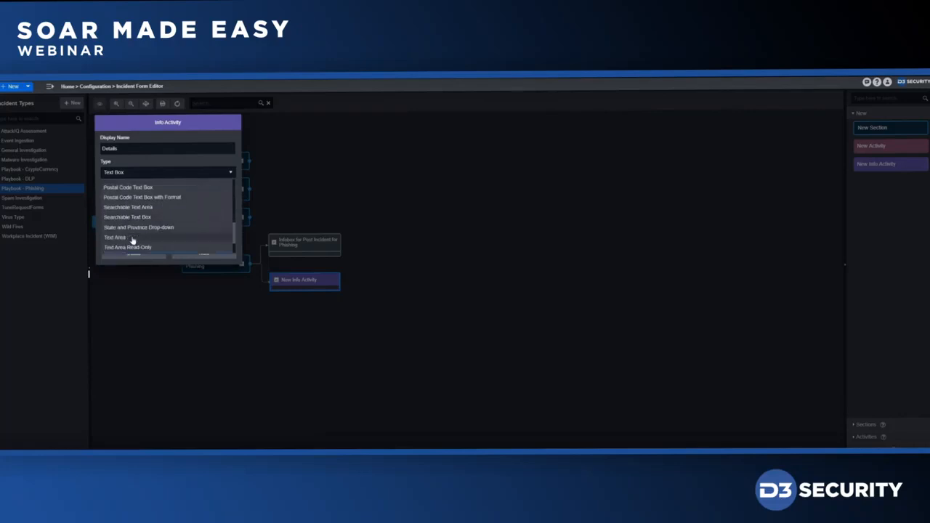
click(133, 240)
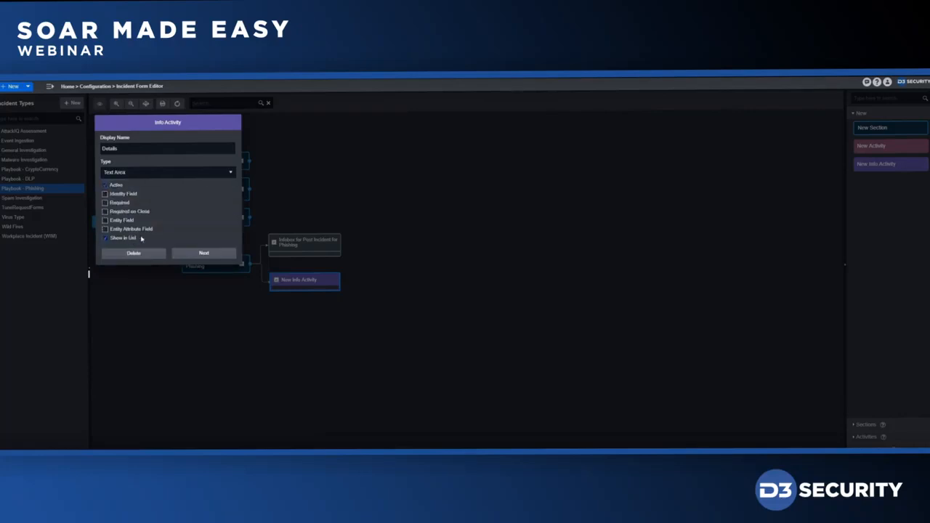
click(190, 253)
click(227, 256)
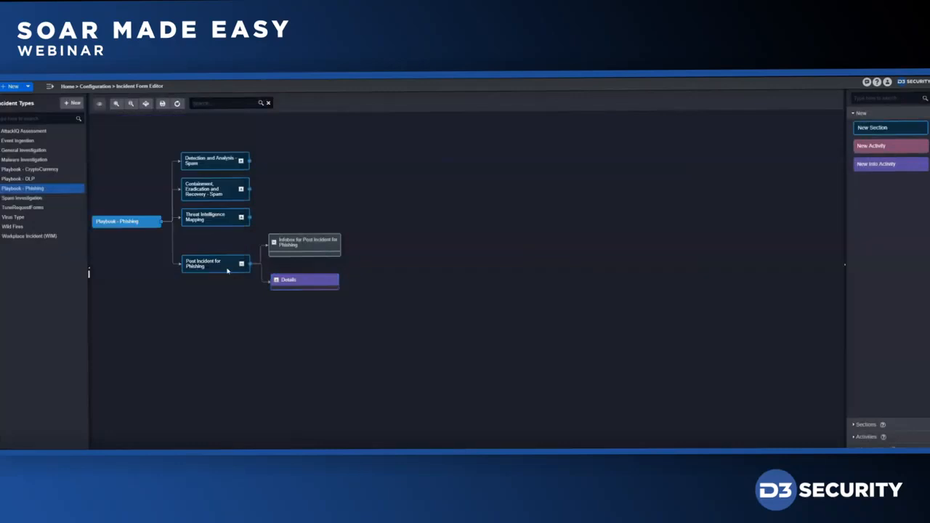
click(228, 271)
drag(847, 159, 489, 288)
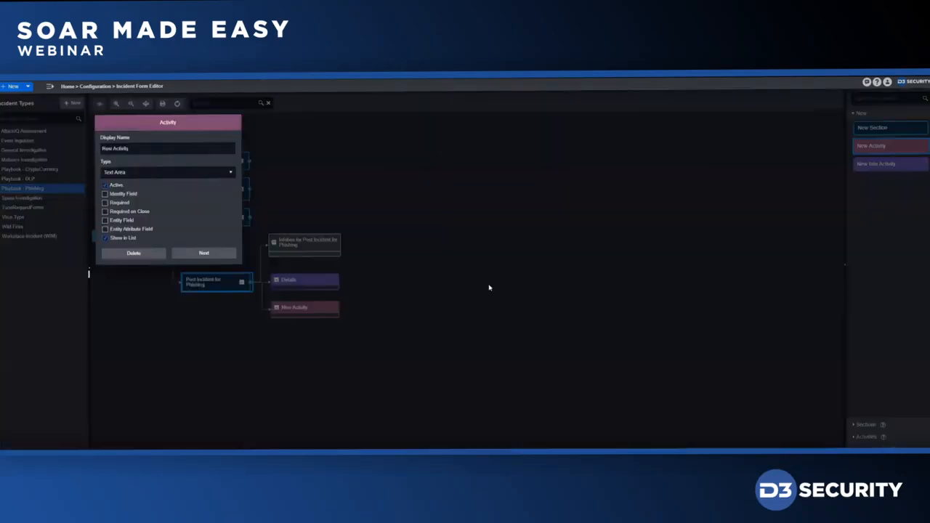
click(141, 173)
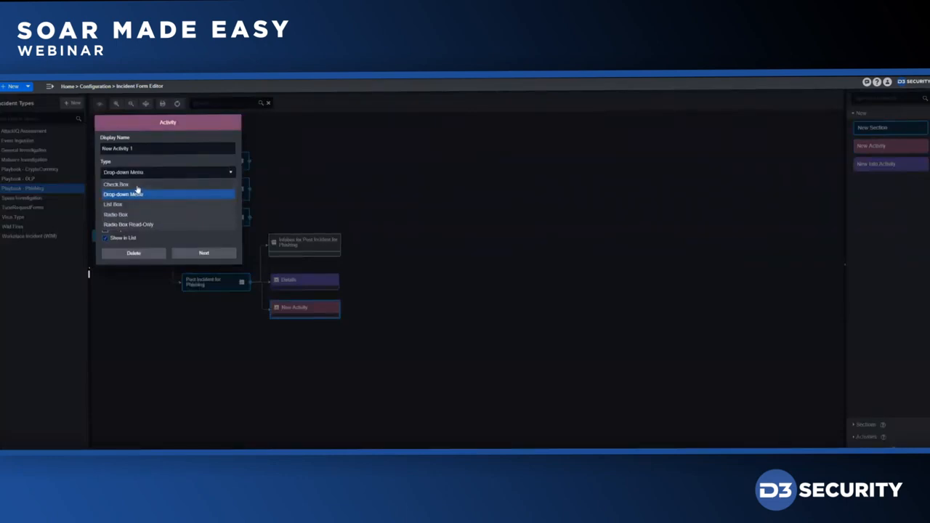
click(116, 185)
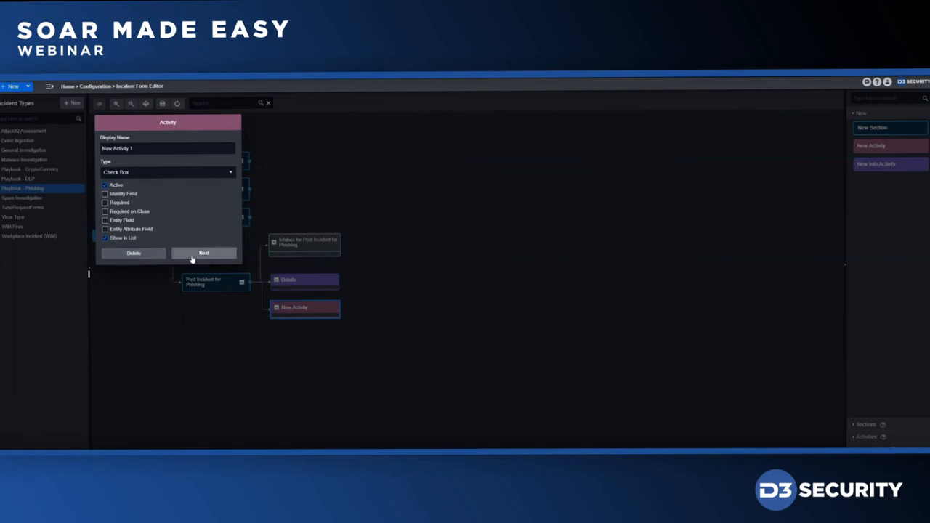
click(160, 256)
click(461, 286)
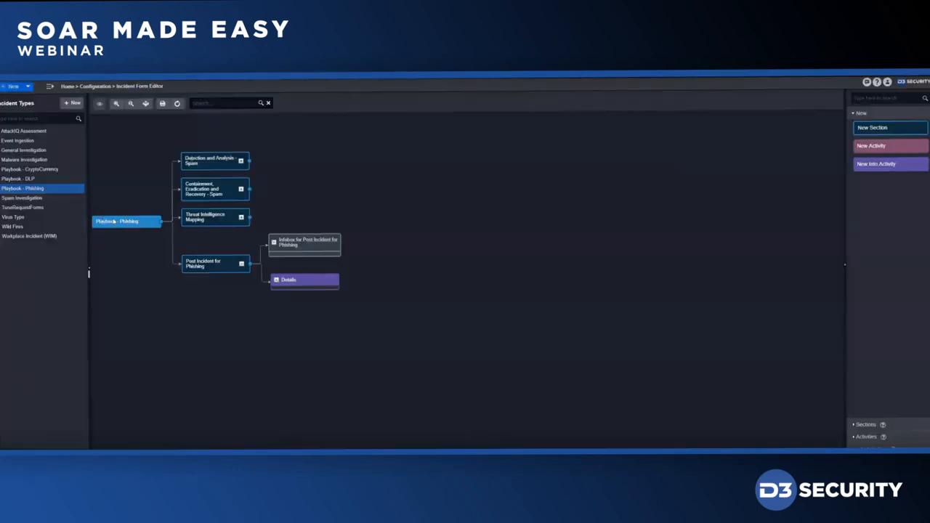
View the default playbook assigned to each site for the Playbook - Phishing incident type, and close its settings.
click(127, 225)
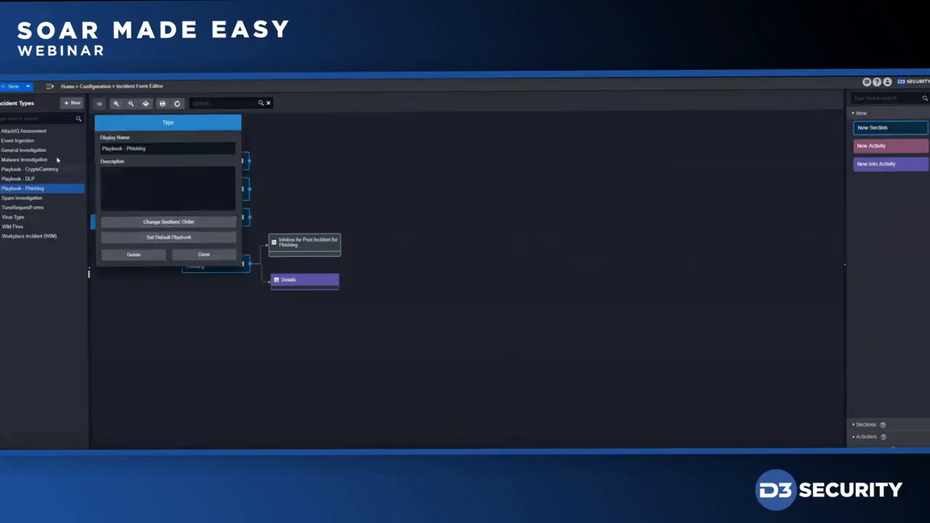
click(169, 242)
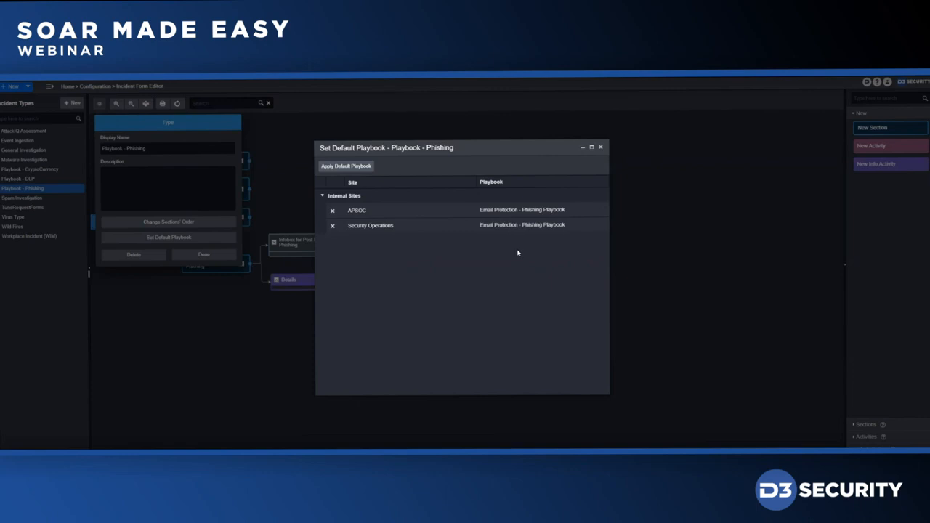
click(600, 147)
click(215, 260)
Open the Global List Configuration, view the settings of the Malicious URLs list, and close them without saving.
click(52, 86)
click(240, 86)
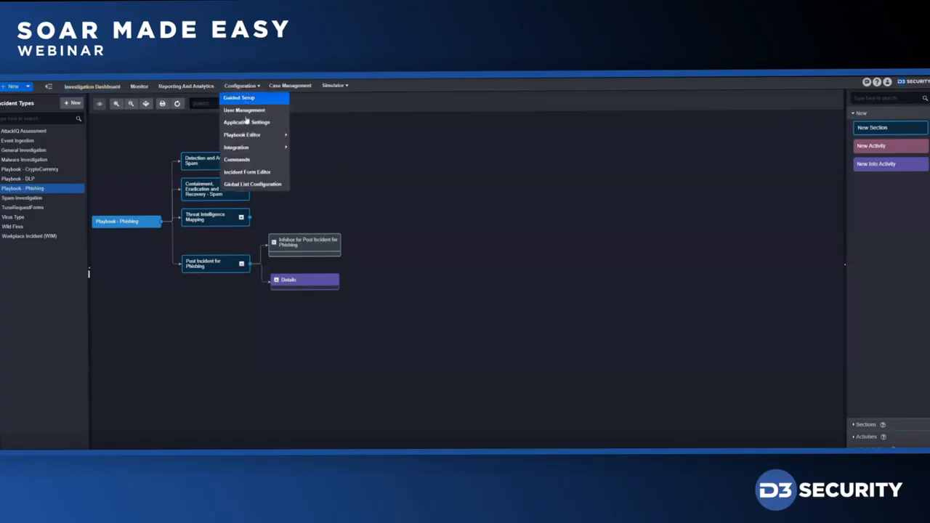
click(248, 186)
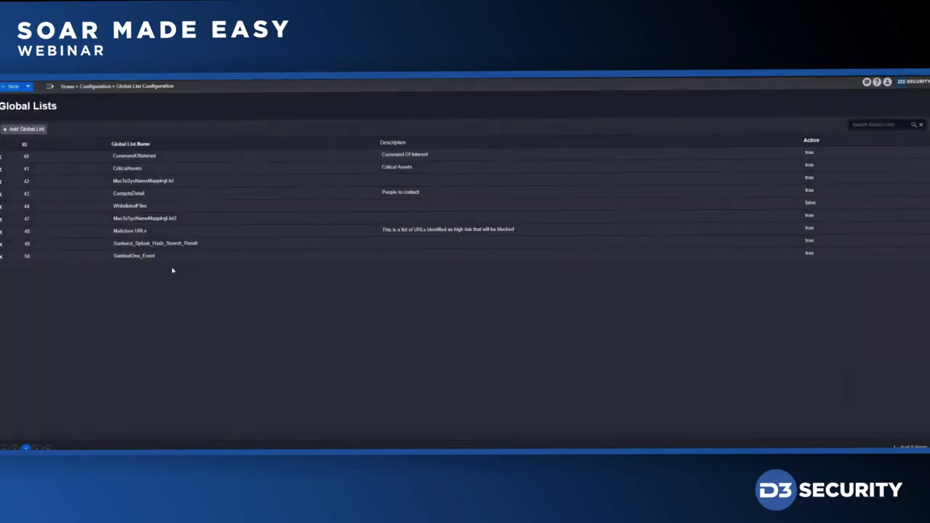
double_click(137, 237)
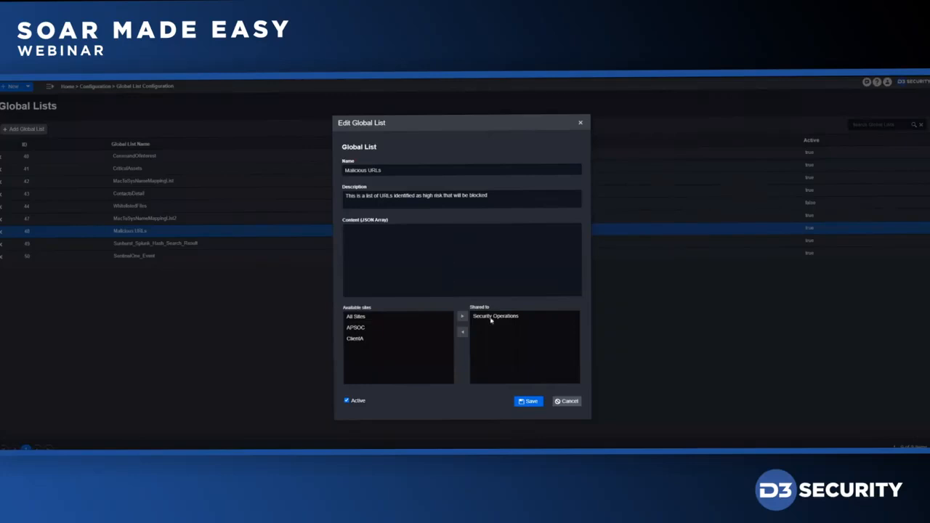
click(567, 401)
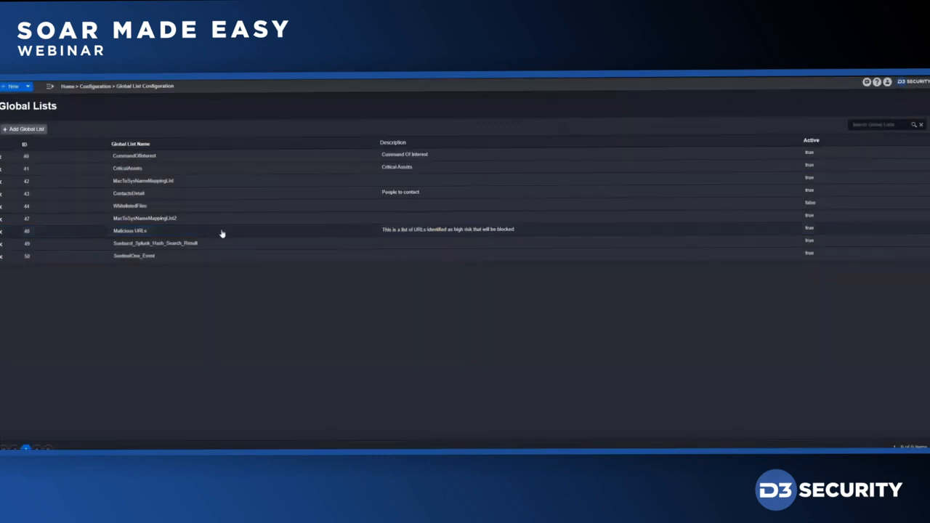